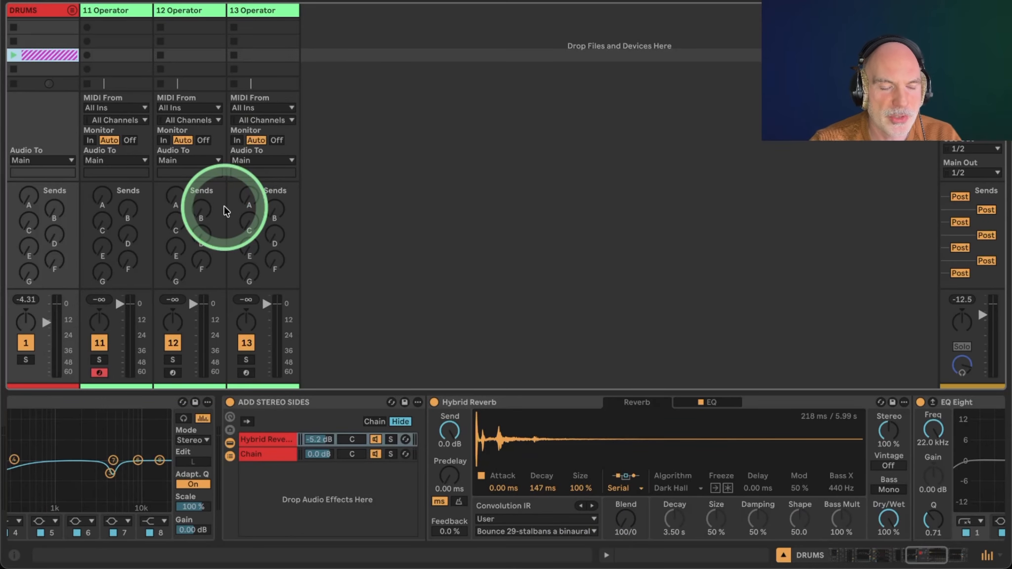
Toggle playback and select the 11 Operator track to show its Operator synth.
key("space")
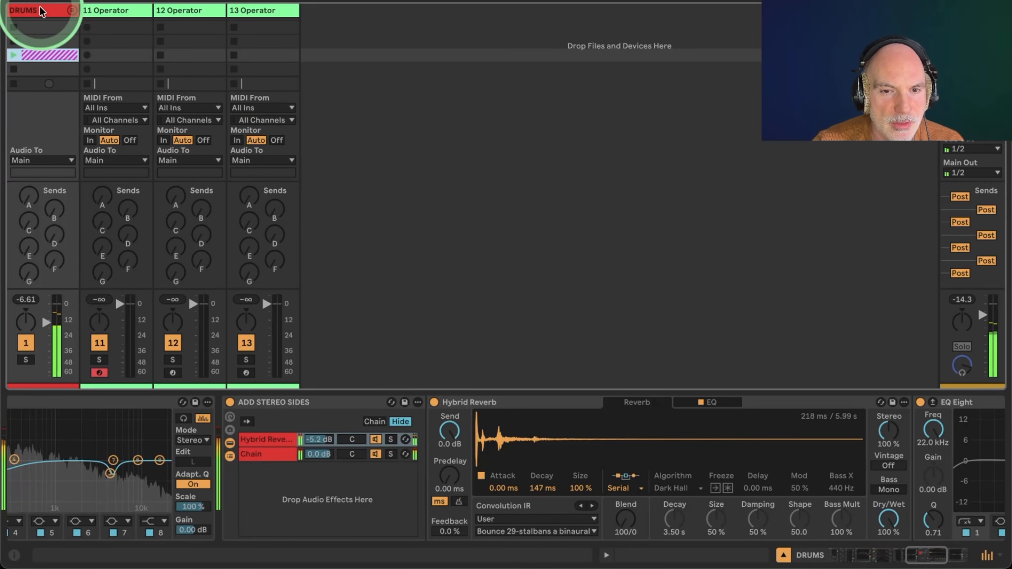
key("space")
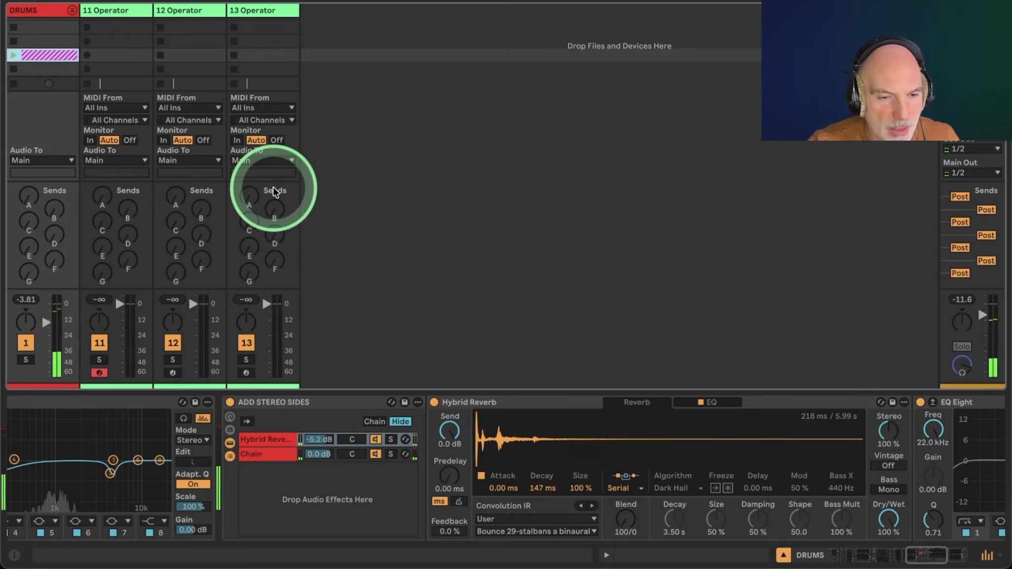
left_click(124, 15)
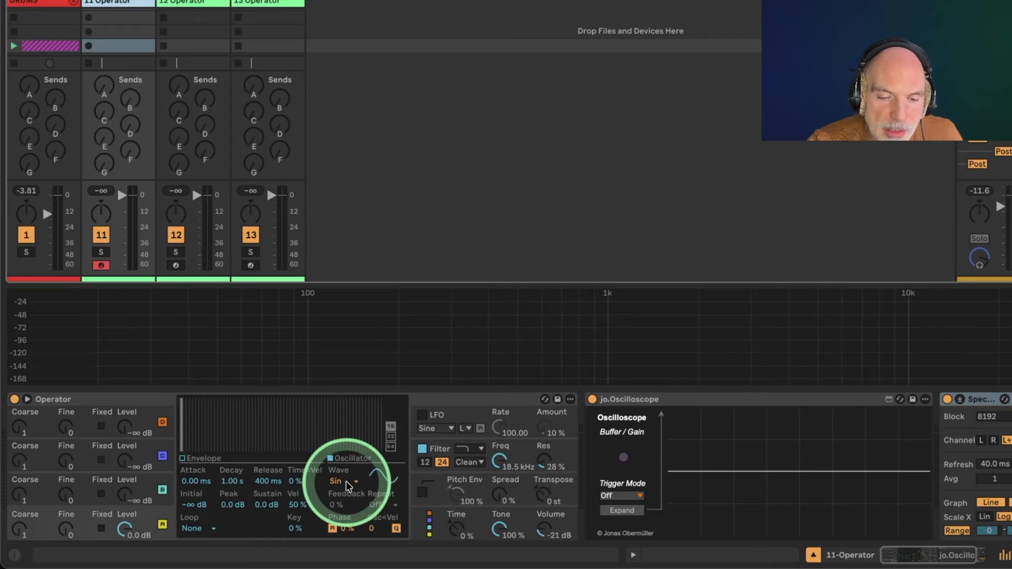
Set oscillator A's waveform to Noise White.
left_click(347, 481)
left_click(352, 458)
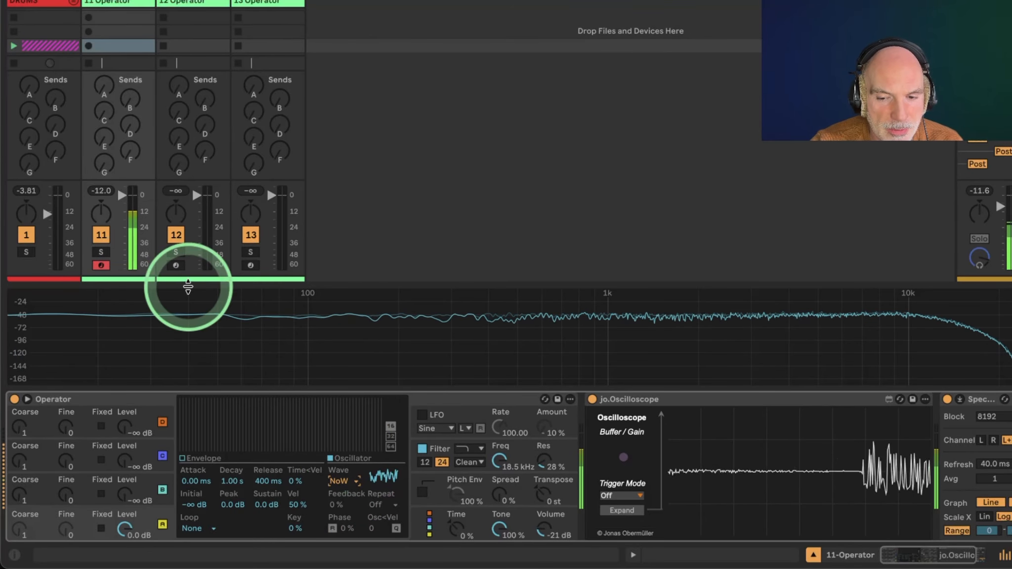
Lower the filter frequency to about 329 Hz and raise the resonance to 58%.
left_click_drag(500, 462, 500, 476)
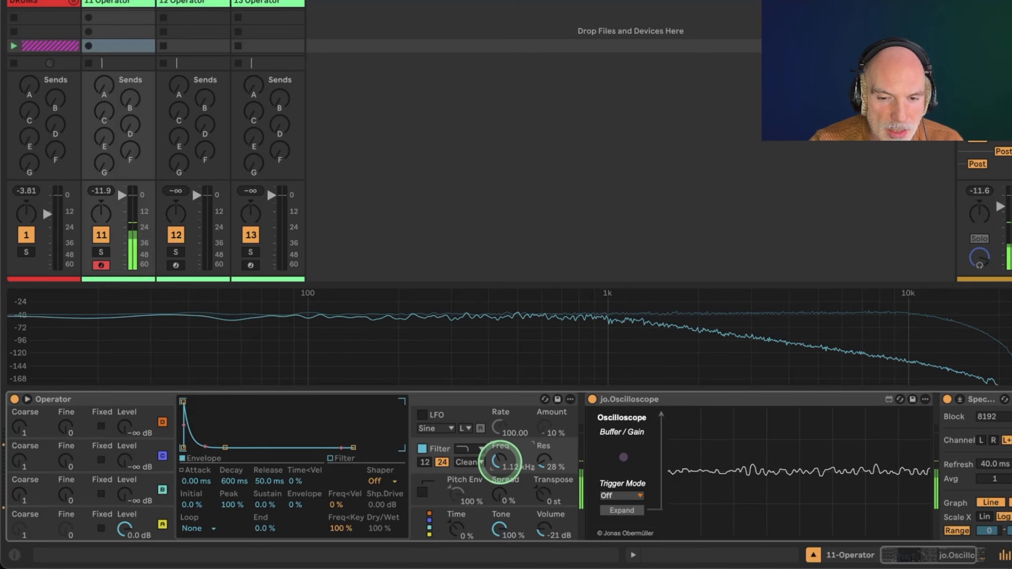
left_click_drag(500, 462, 544, 470)
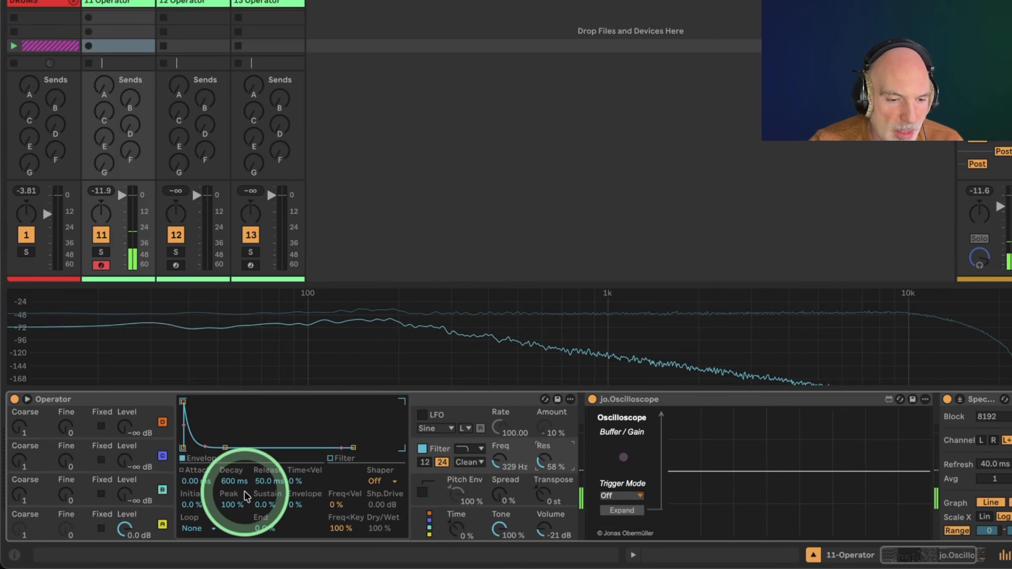
Switch oscillator A's waveform to Saw D.
left_click(146, 523)
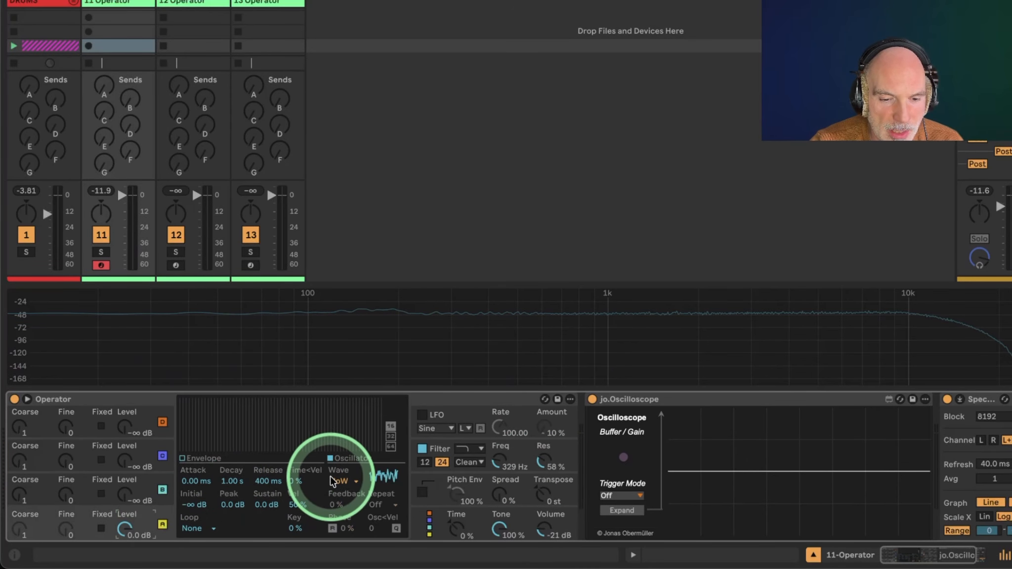
left_click(342, 481)
left_click(343, 316)
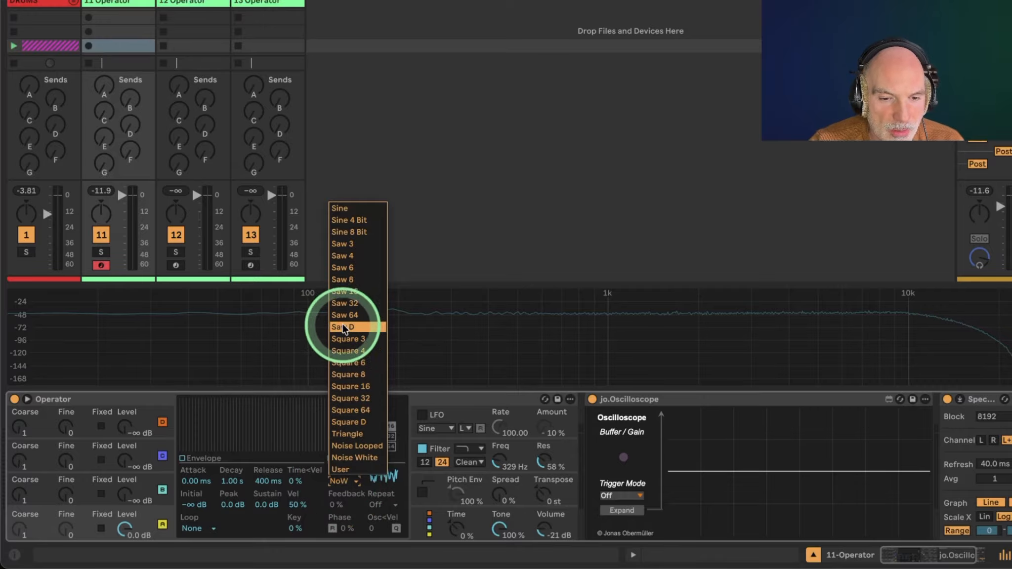
left_click(343, 327)
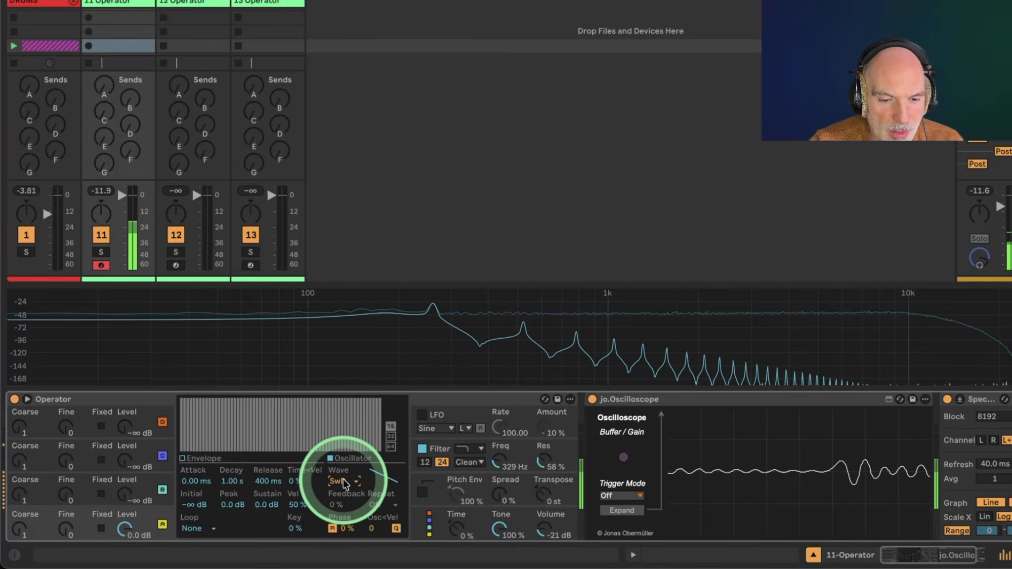
Tune the filter to about 347 Hz with 75% resonance, then switch the filter off.
left_click_drag(500, 465, 543, 460)
left_click(568, 359)
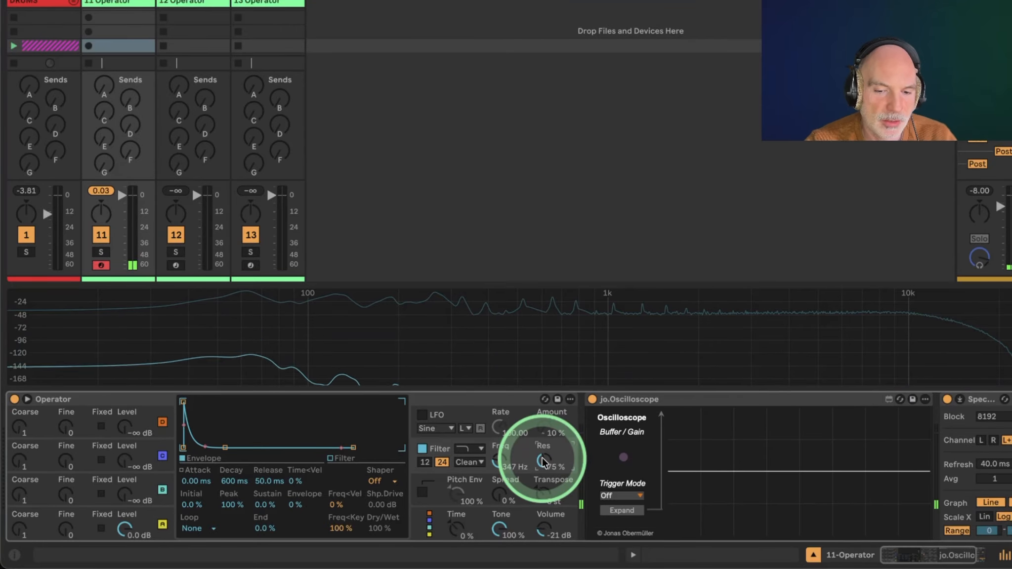
left_click(422, 450)
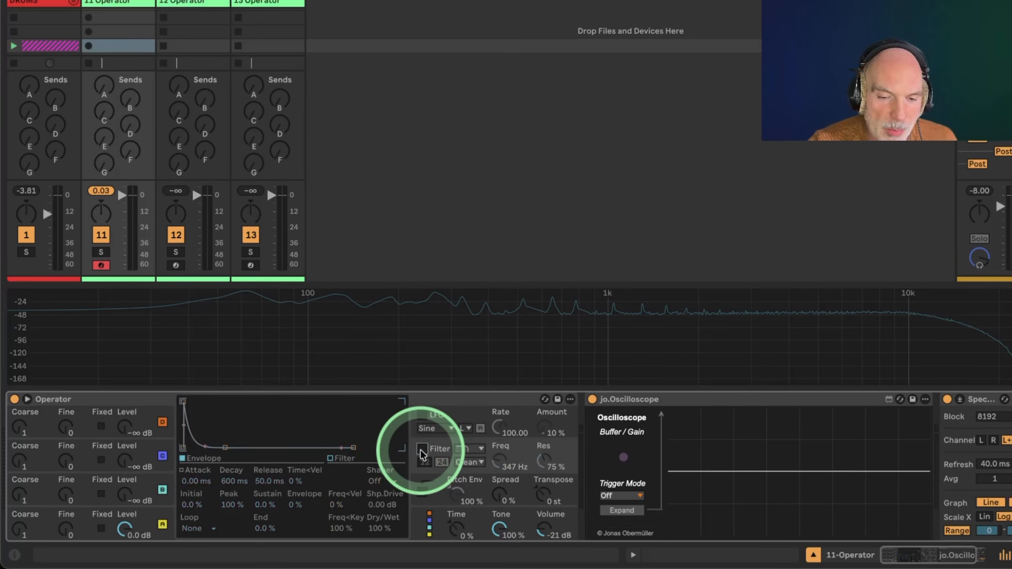
Set oscillator A's waveform back to Sine.
left_click(141, 523)
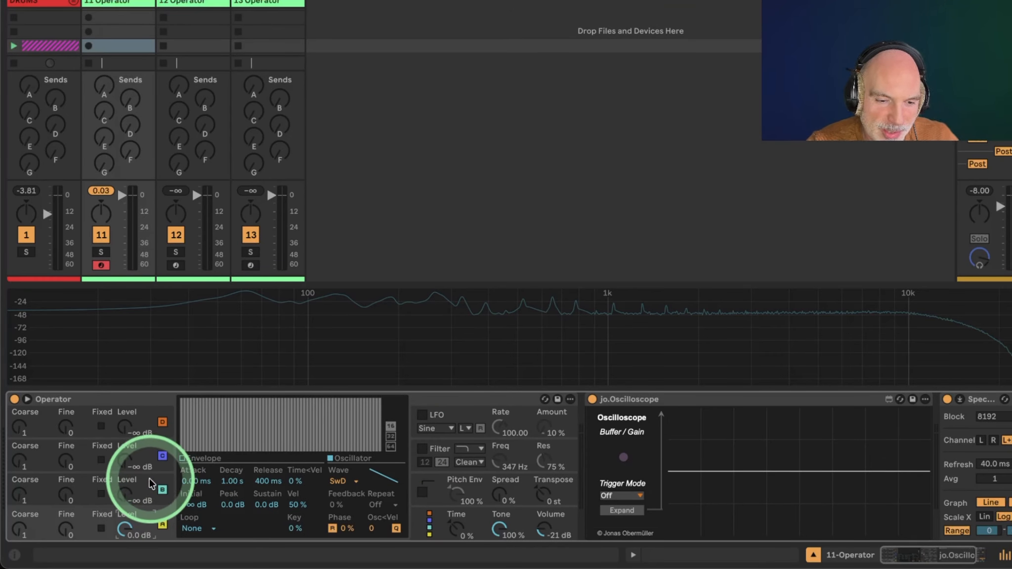
left_click(340, 481)
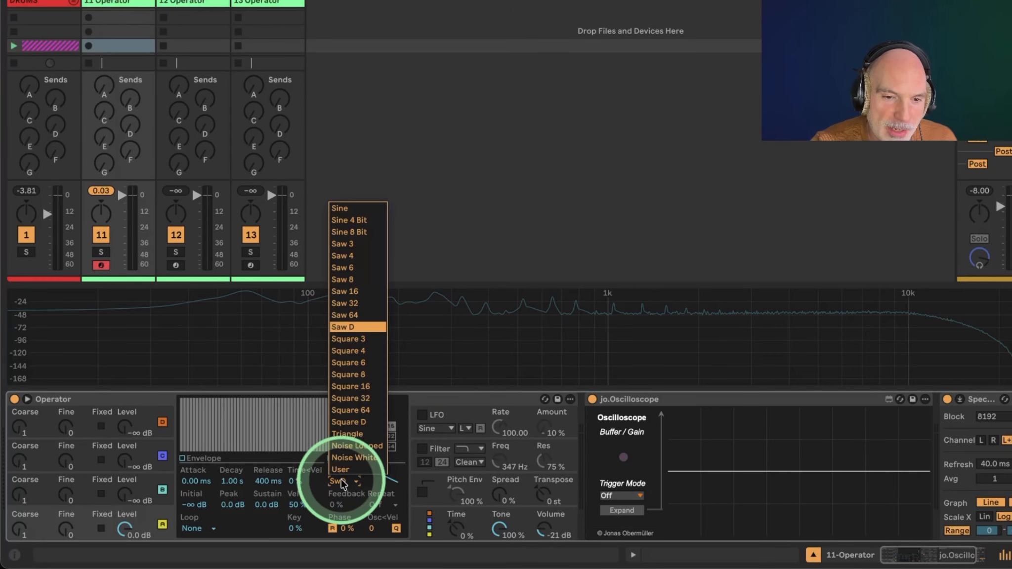
left_click(339, 208)
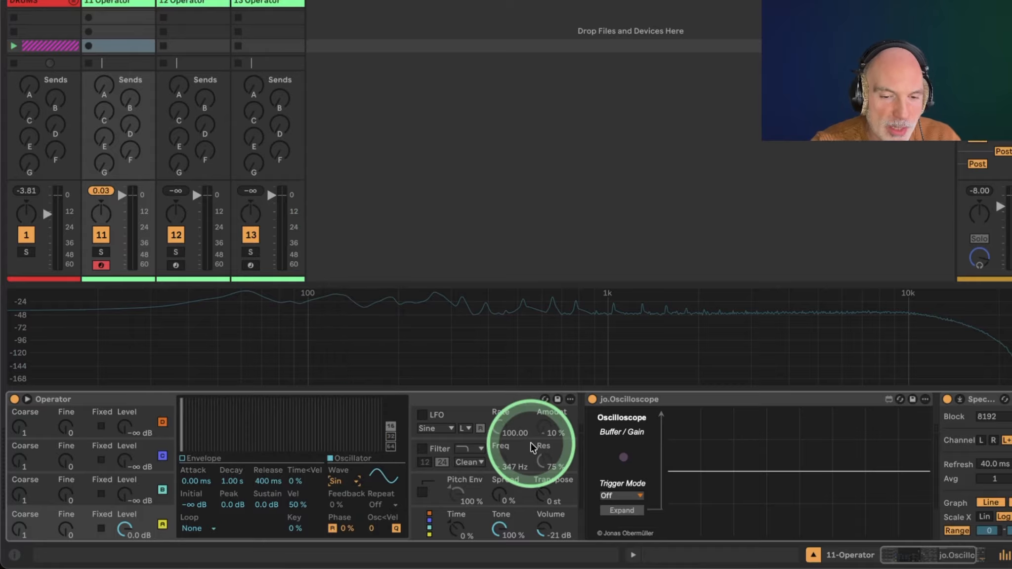
Enable the LFO and set its amount to about 71% and its rate to 127.
left_click(424, 416)
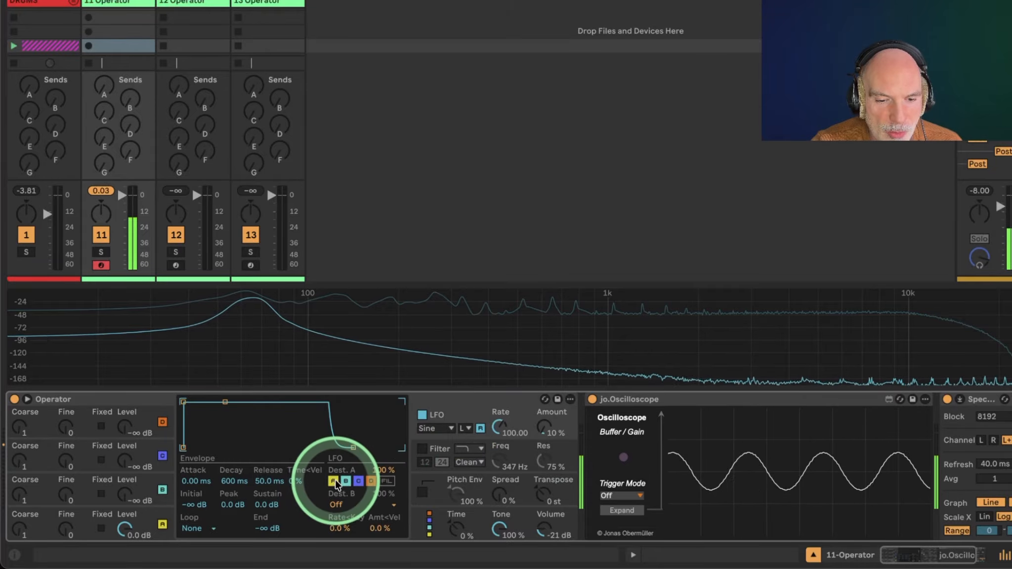
left_click_drag(544, 428, 544, 413)
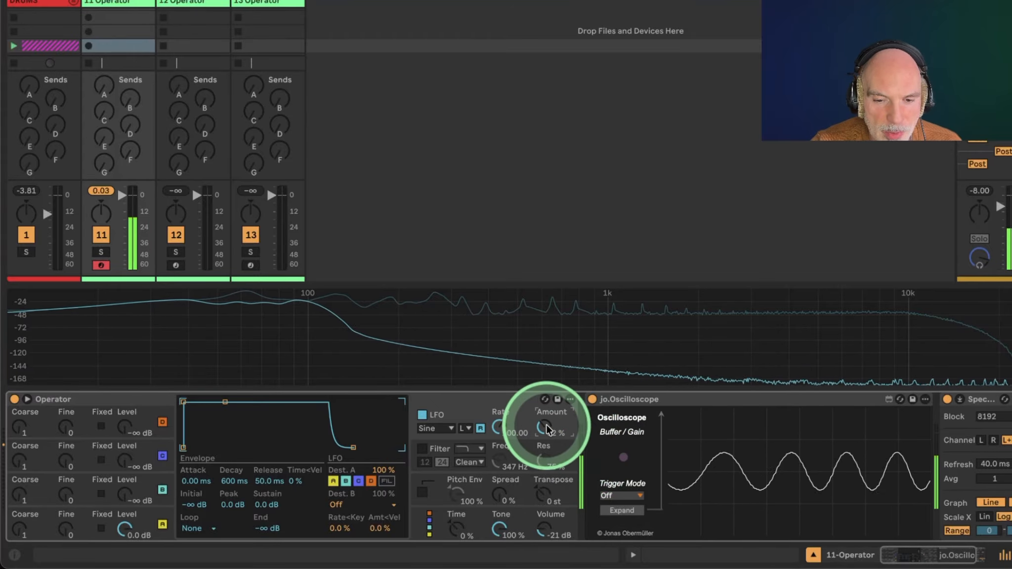
left_click_drag(500, 419, 495, 428)
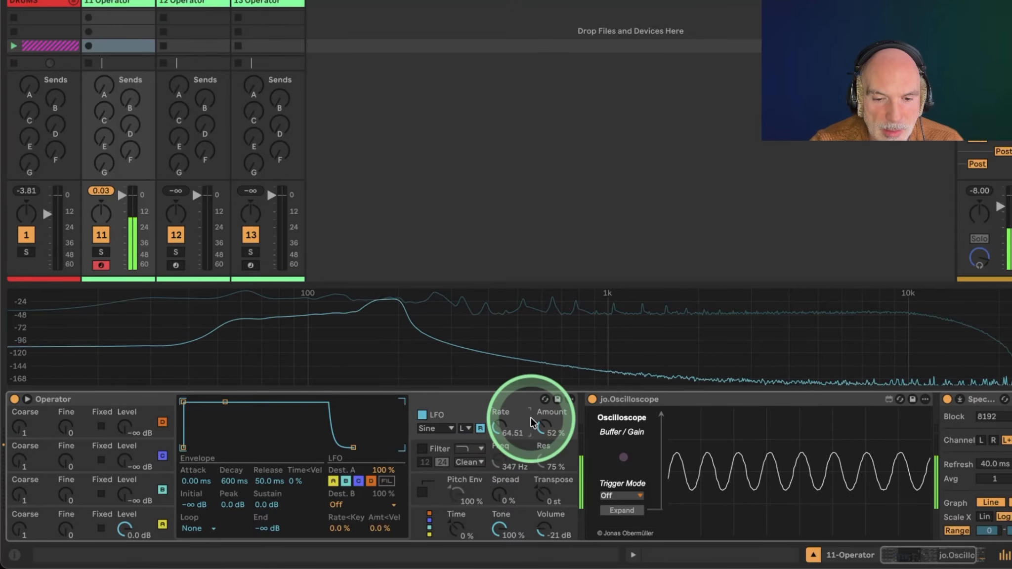
left_click_drag(544, 429, 545, 427)
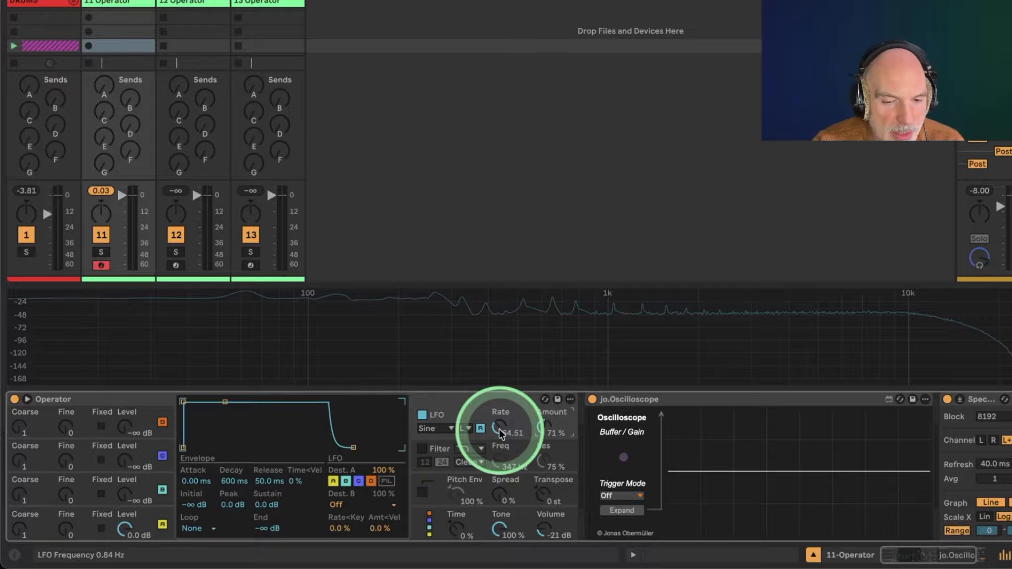
left_click_drag(501, 433, 500, 419)
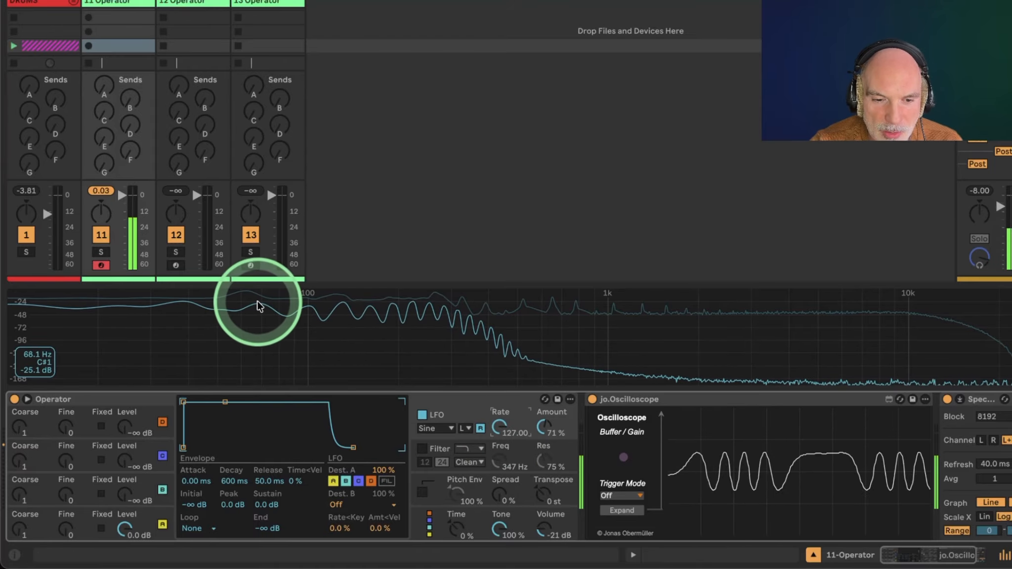
Switch the LFO off and back on to compare the sound.
left_click(422, 415)
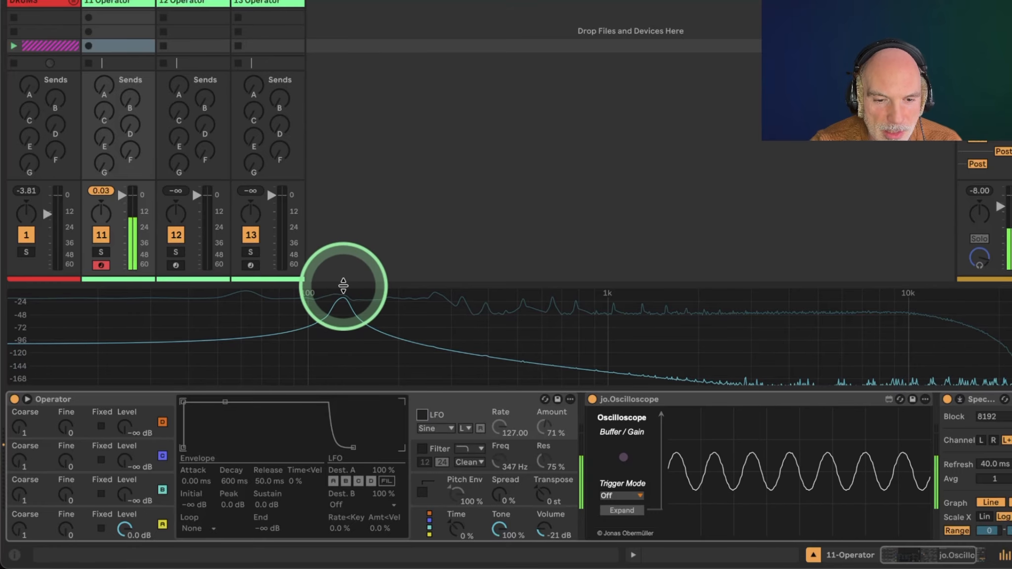
left_click(422, 415)
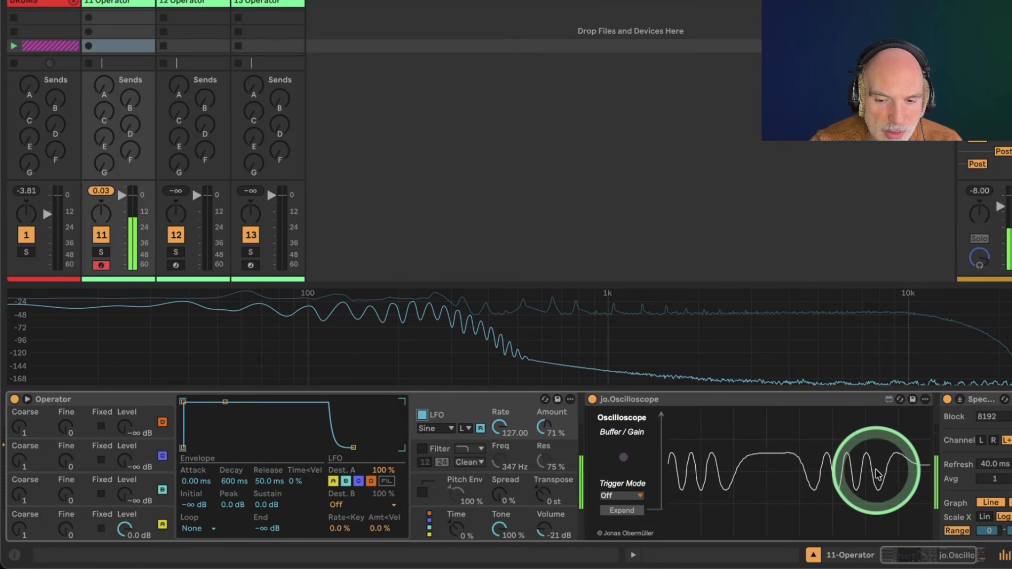
Set the oscilloscope's trigger mode to Up.
left_click(616, 494)
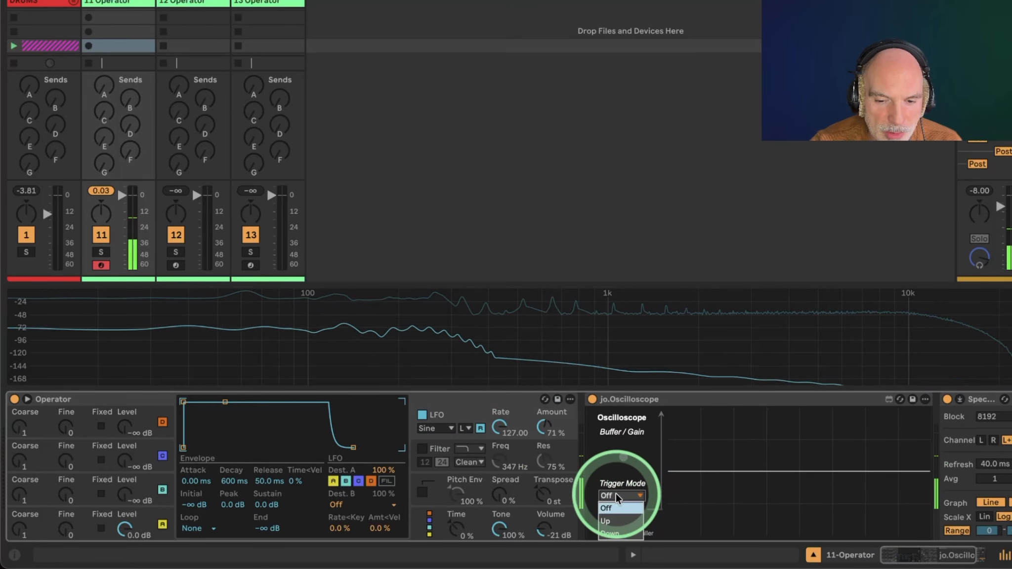
left_click(613, 517)
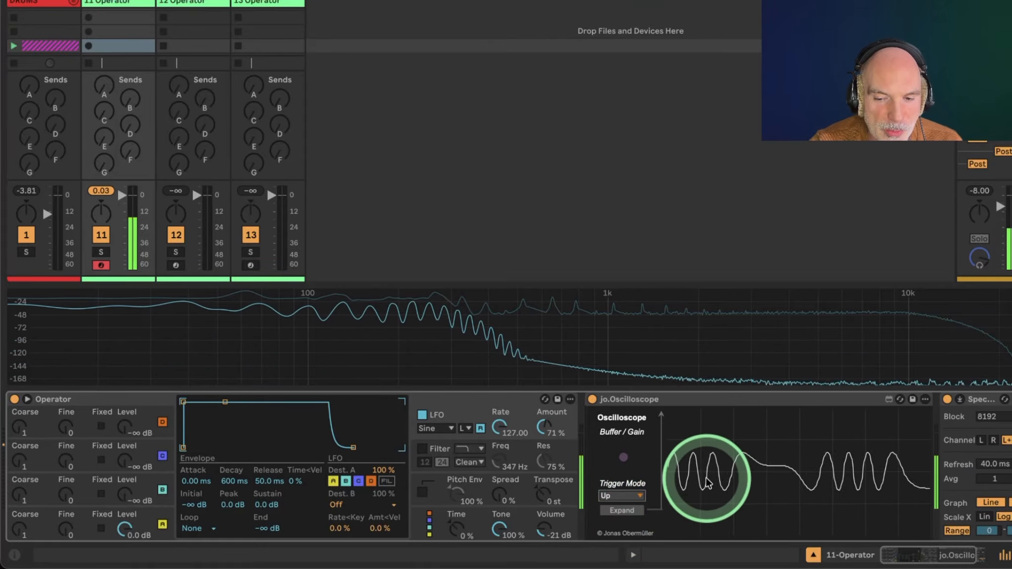
Raise the LFO amount to 100% and set its rate range to High.
left_click_drag(553, 424, 537, 423)
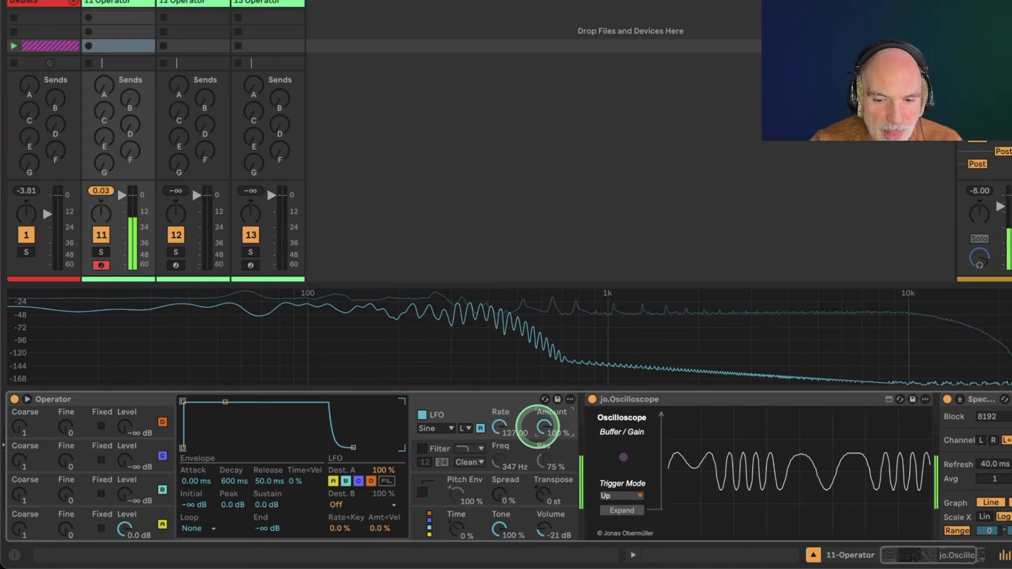
left_click(464, 428)
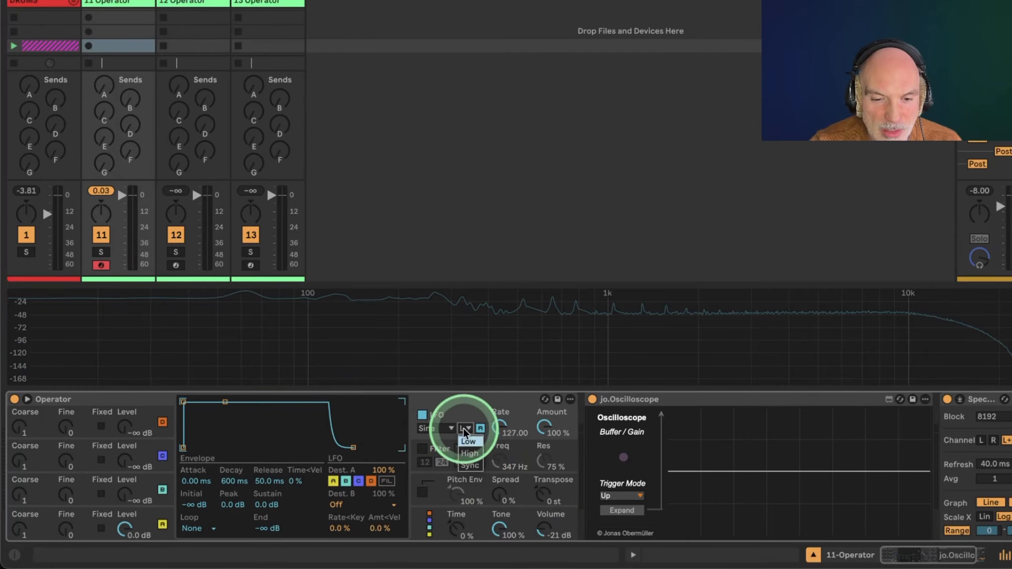
left_click(470, 453)
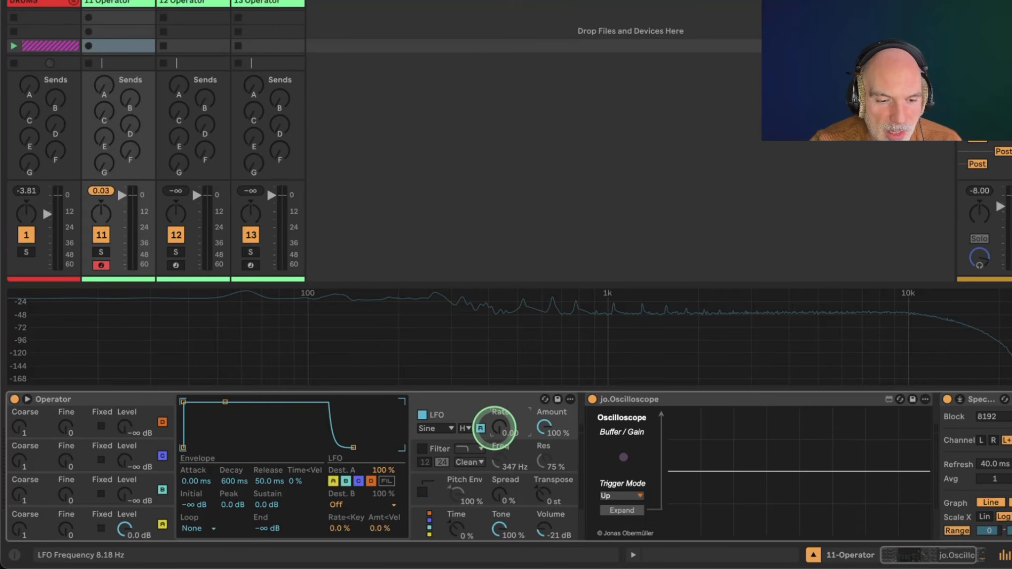
Sweep the LFO rate, settling at about 56.55.
left_click_drag(495, 427, 494, 376)
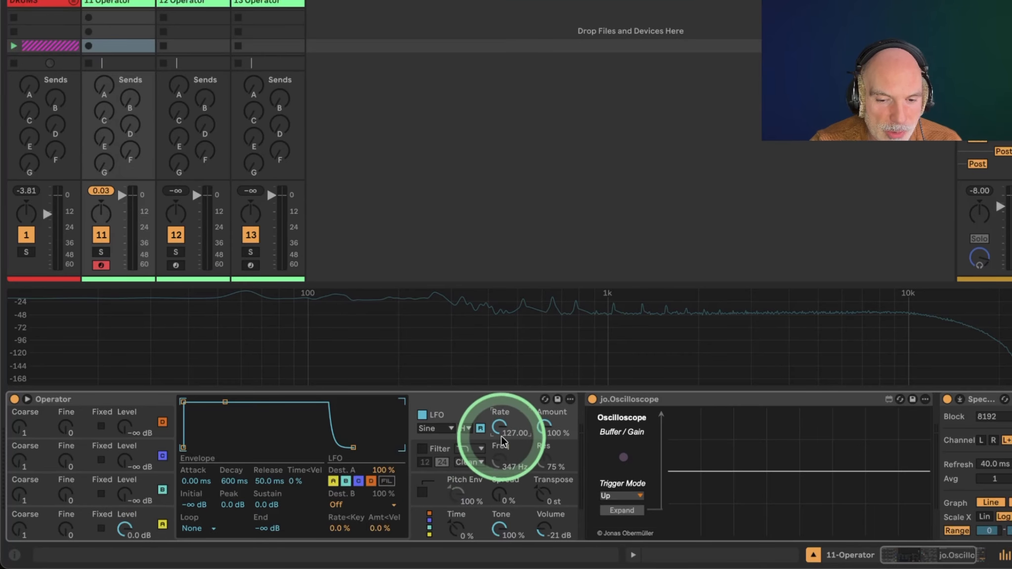
left_click_drag(502, 431, 502, 483)
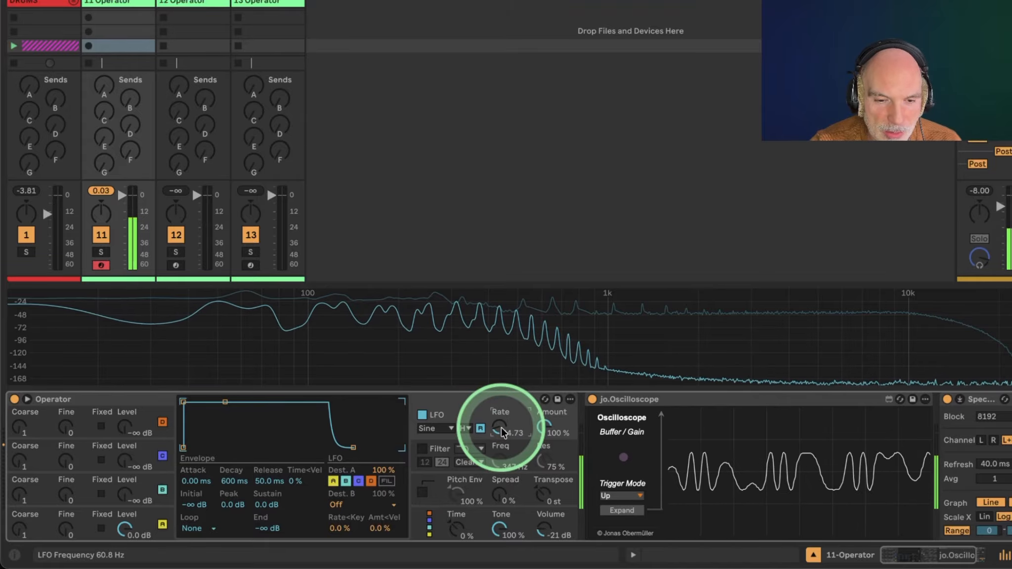
left_click_drag(501, 428, 501, 403)
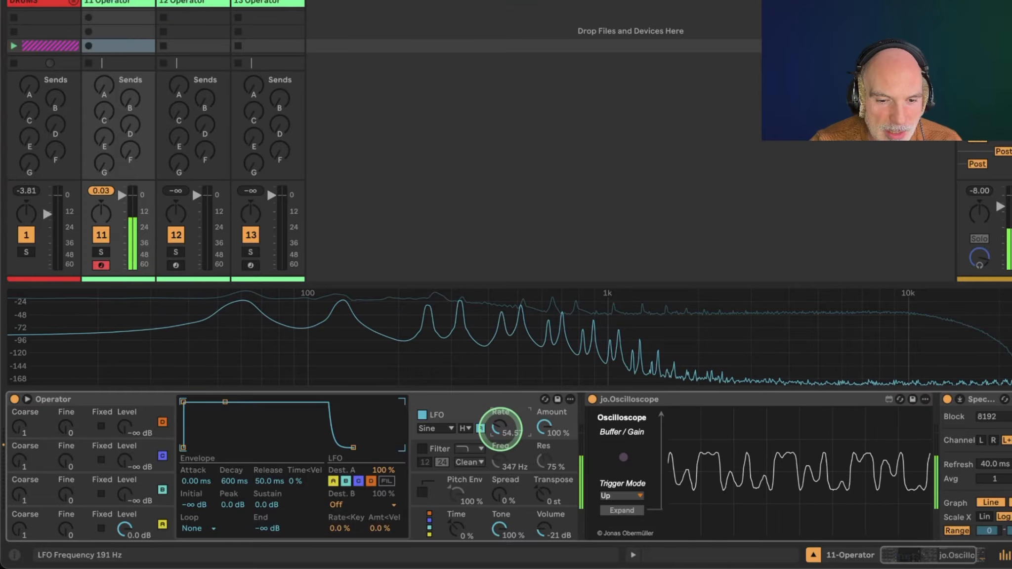
left_click_drag(501, 428, 500, 428)
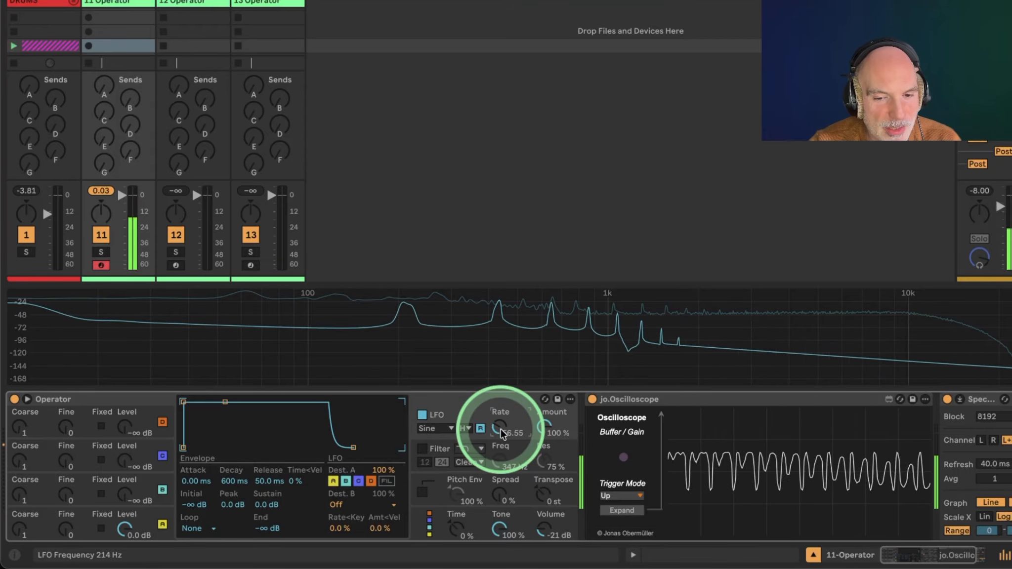
Turn off the LFO and open Operator's global settings with the algorithm chooser.
left_click(422, 415)
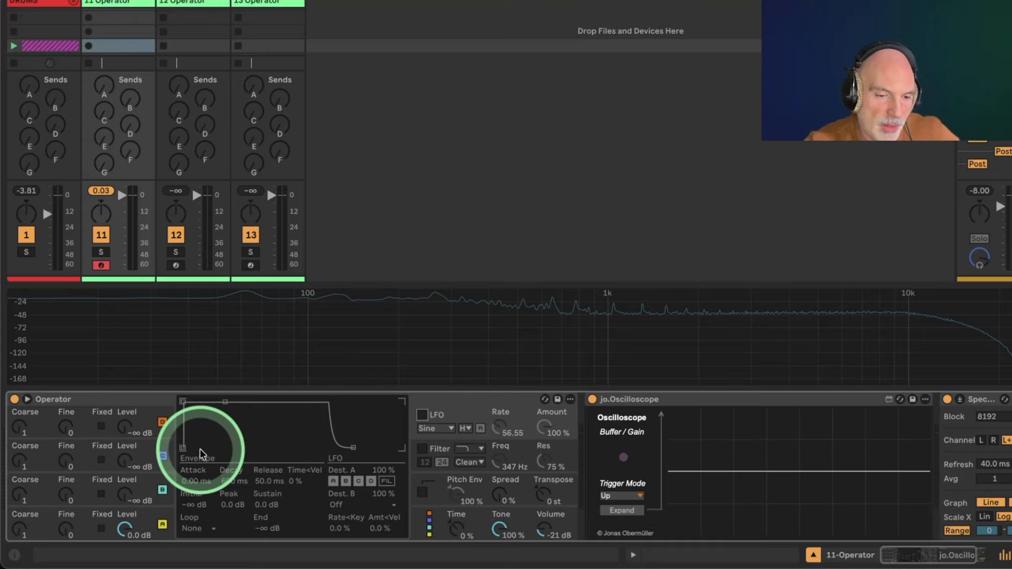
left_click(143, 526)
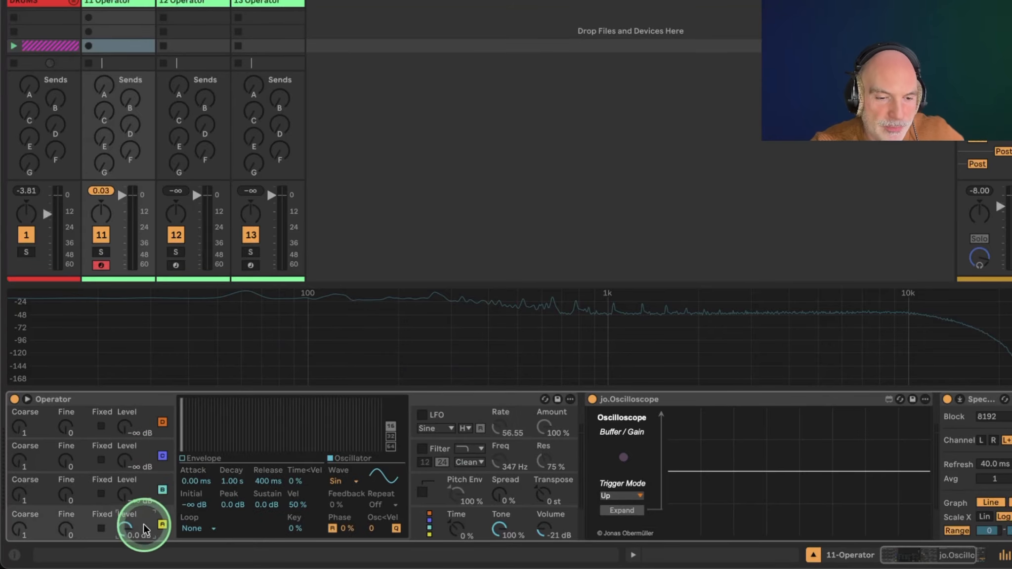
left_click(421, 533)
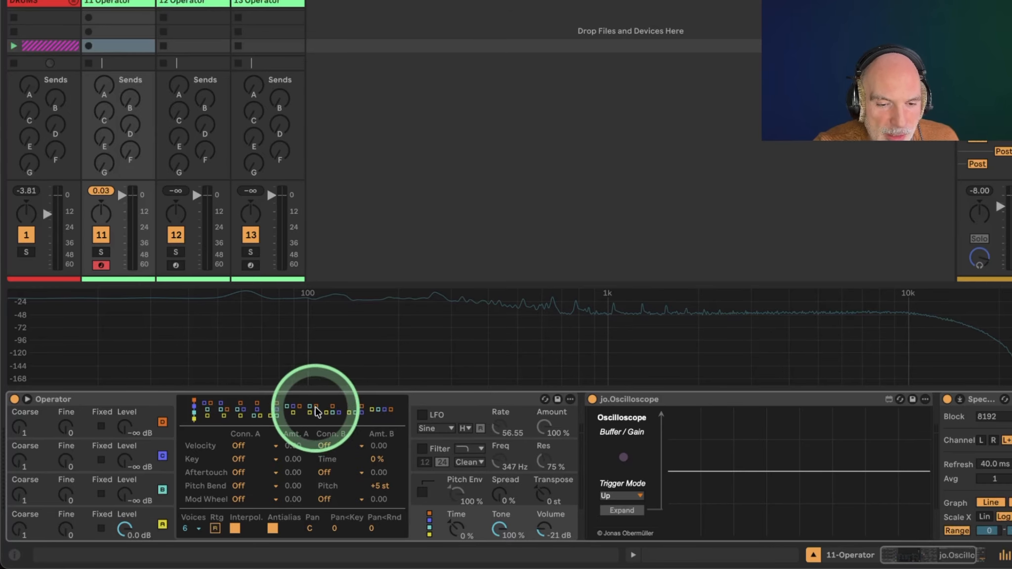
Try different Operator algorithms, ending on the leftmost stacked one.
left_click(372, 412)
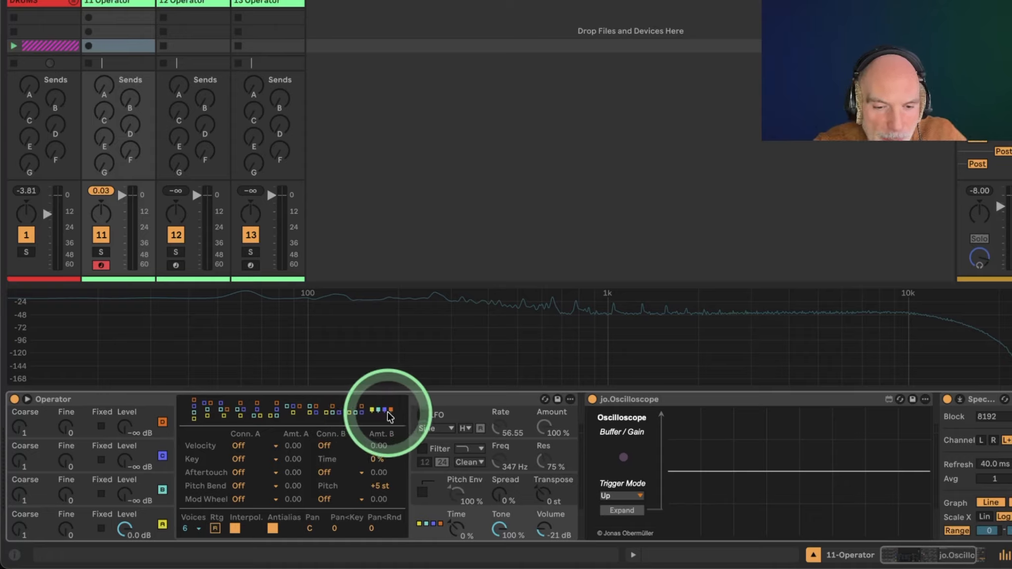
left_click(195, 420)
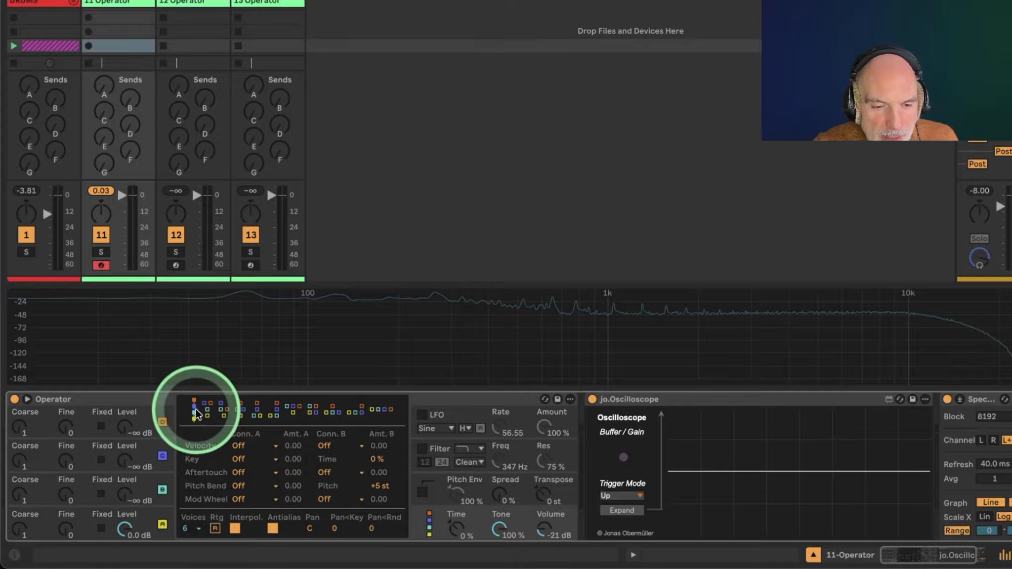
Select another stacked algorithm in Operator's chooser and launch the drums clip.
left_click(332, 413)
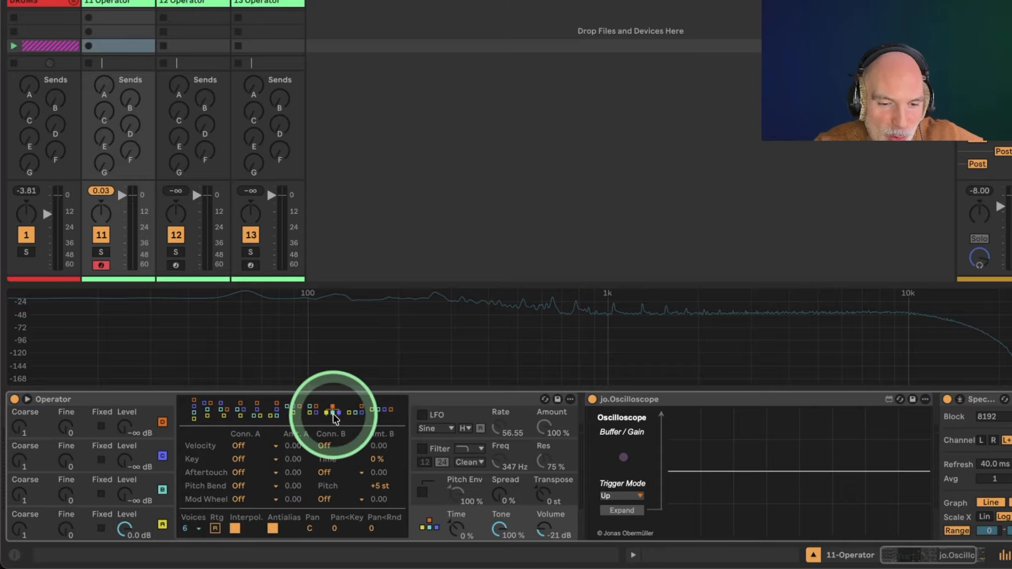
left_click(313, 412)
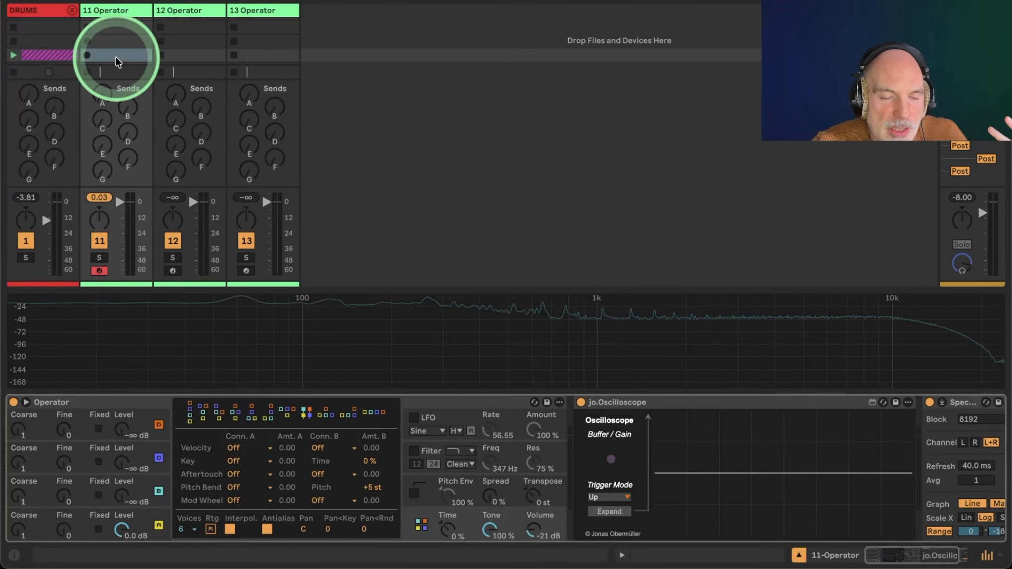
left_click(14, 55)
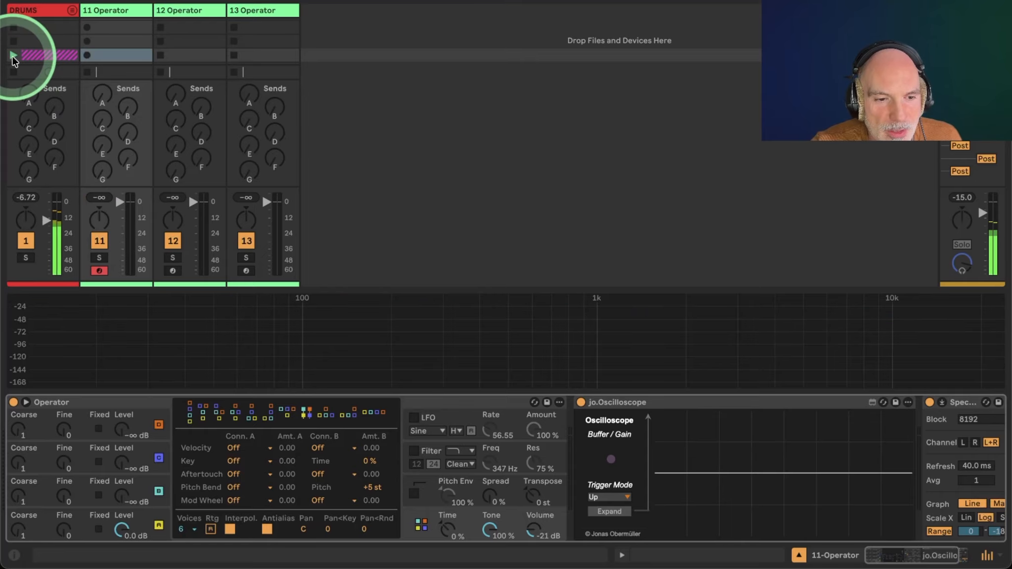
Create an empty MIDI clip in track 11 and enlarge the clip editor.
double_click(112, 55)
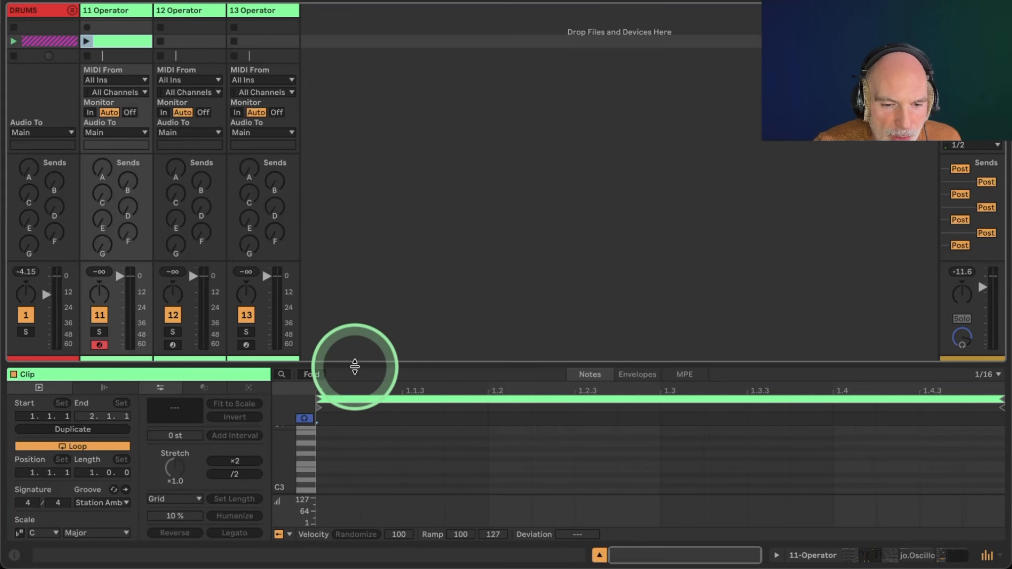
left_click_drag(353, 361, 323, 214)
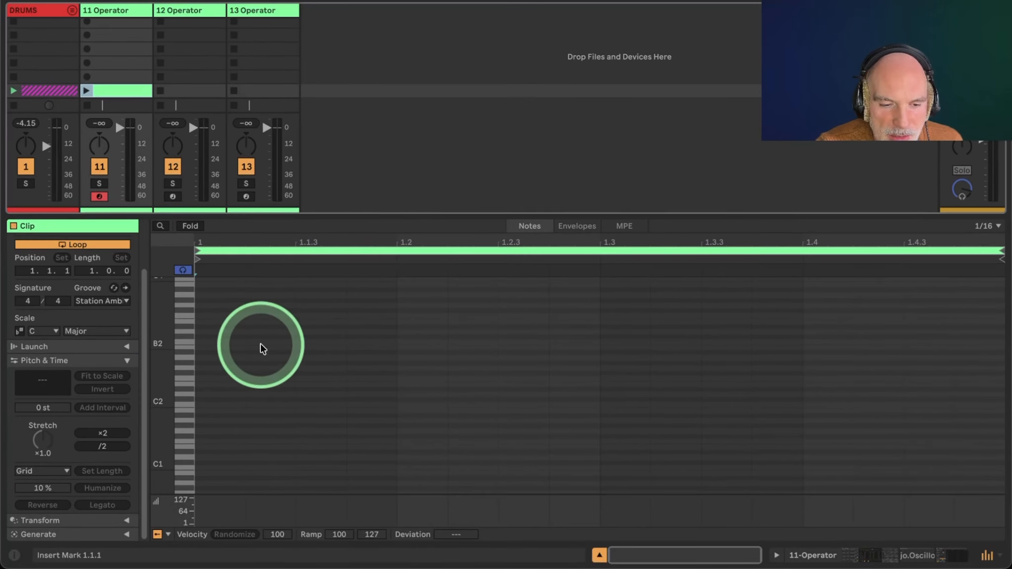
scroll(261, 349, "down", 5)
Audition low notes between G0 and C#1 on the piano roll keyboard.
left_click(187, 389)
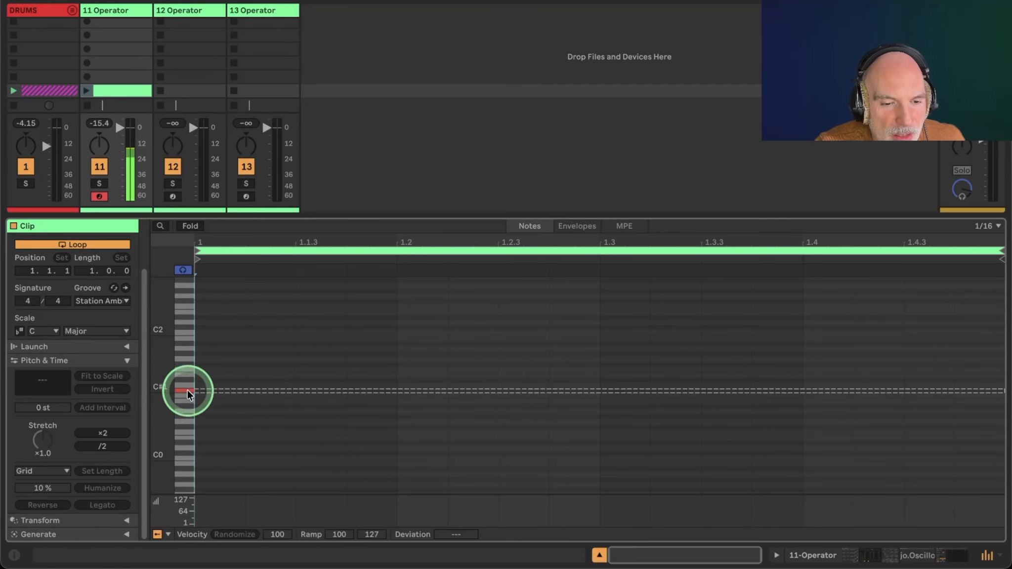
left_click(186, 413)
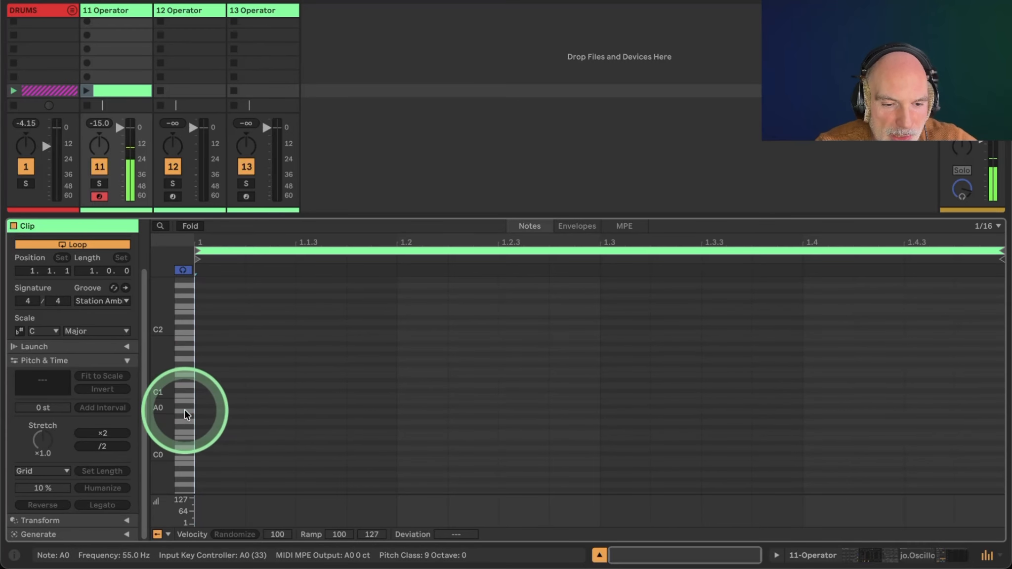
left_click(184, 411)
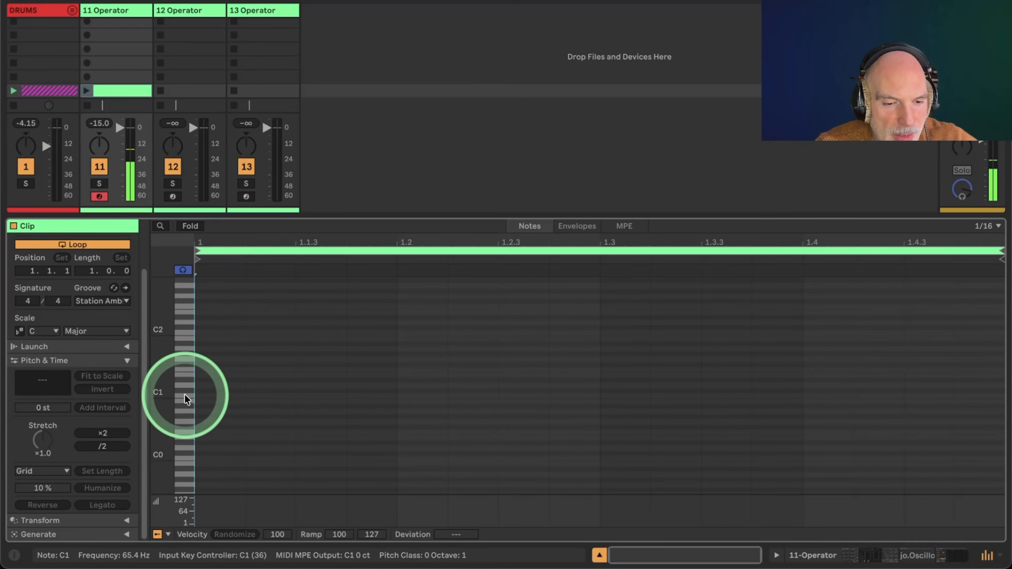
left_click(184, 411)
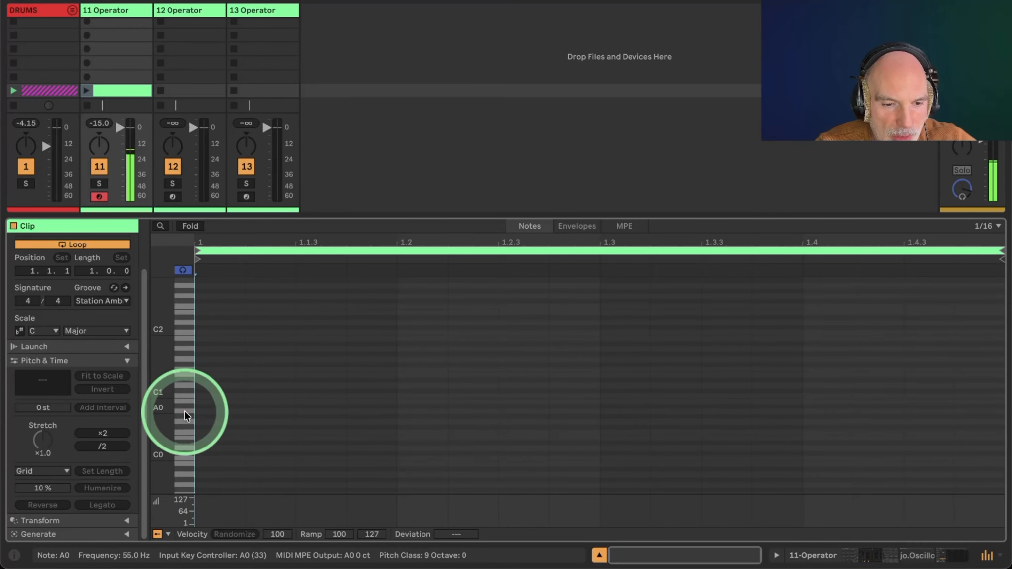
left_click(185, 410)
left_click(185, 411)
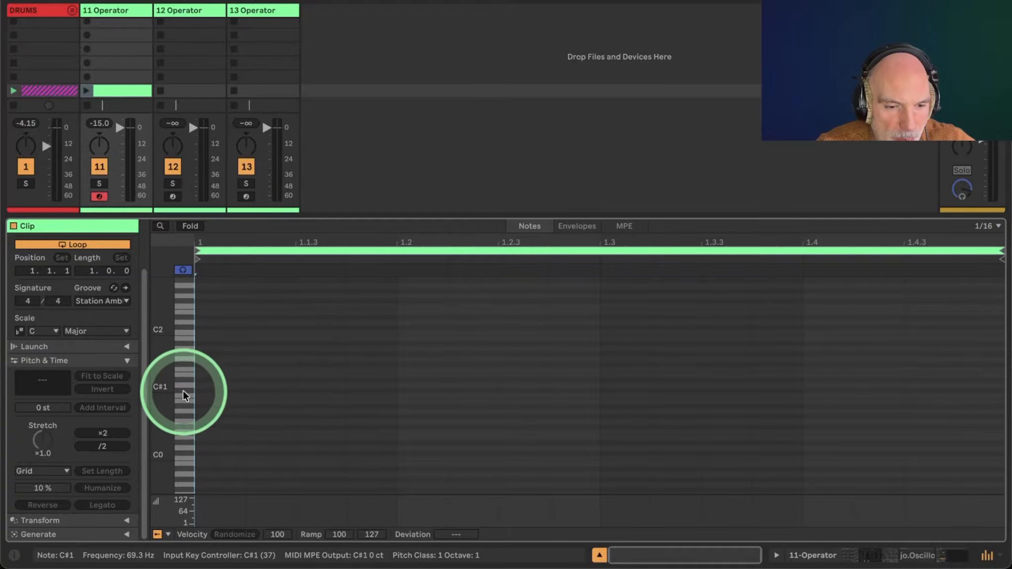
left_click(182, 421)
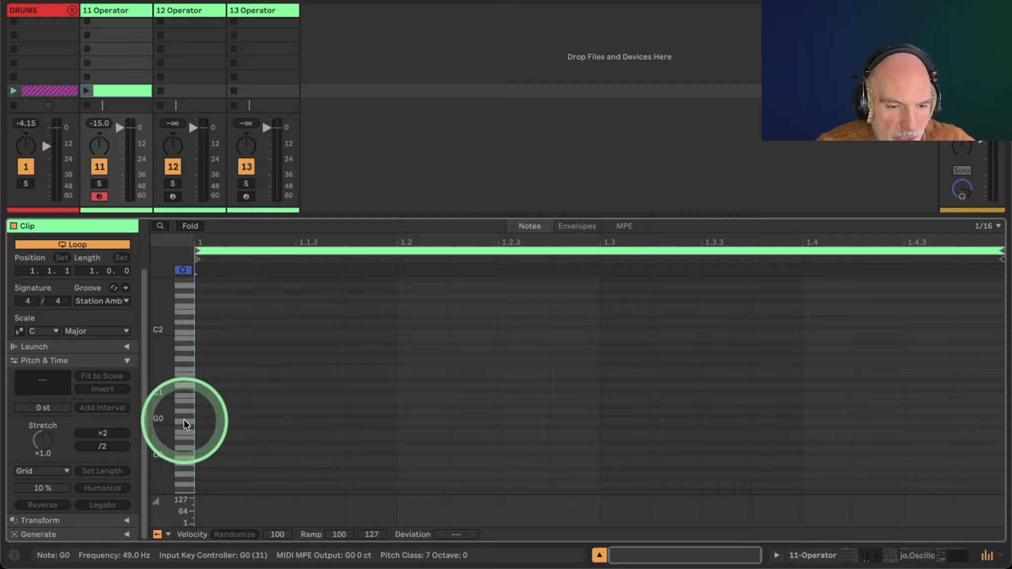
left_click(184, 423)
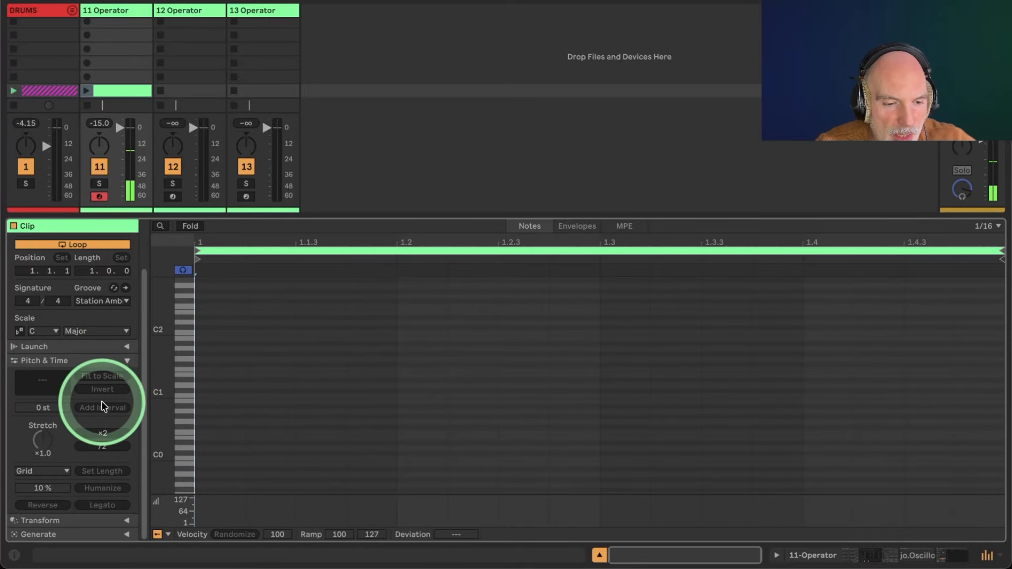
Generate a Rhythm pattern on G0 with 8 steps, pattern 8 and density 6.
left_click(126, 534)
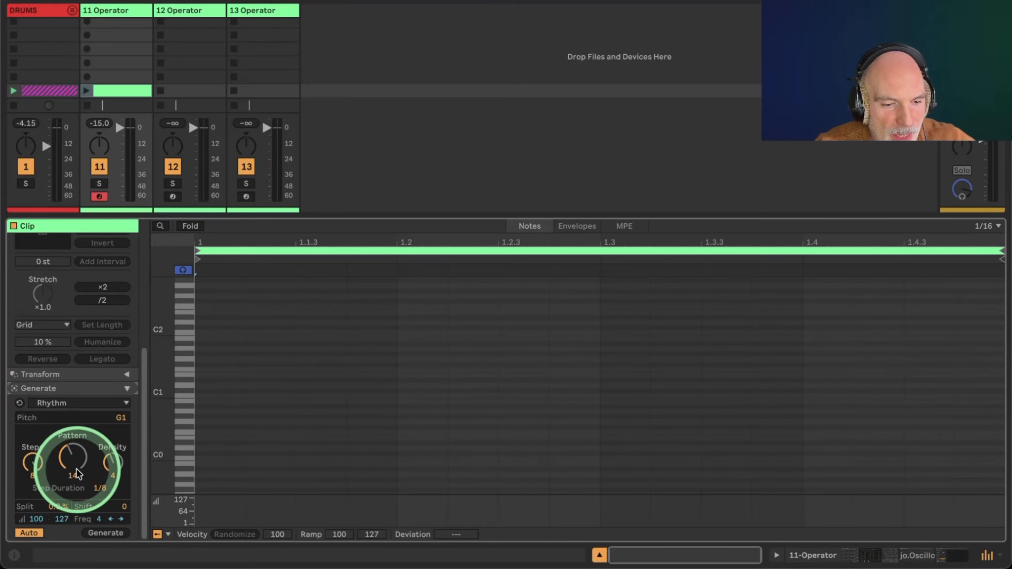
left_click(186, 423)
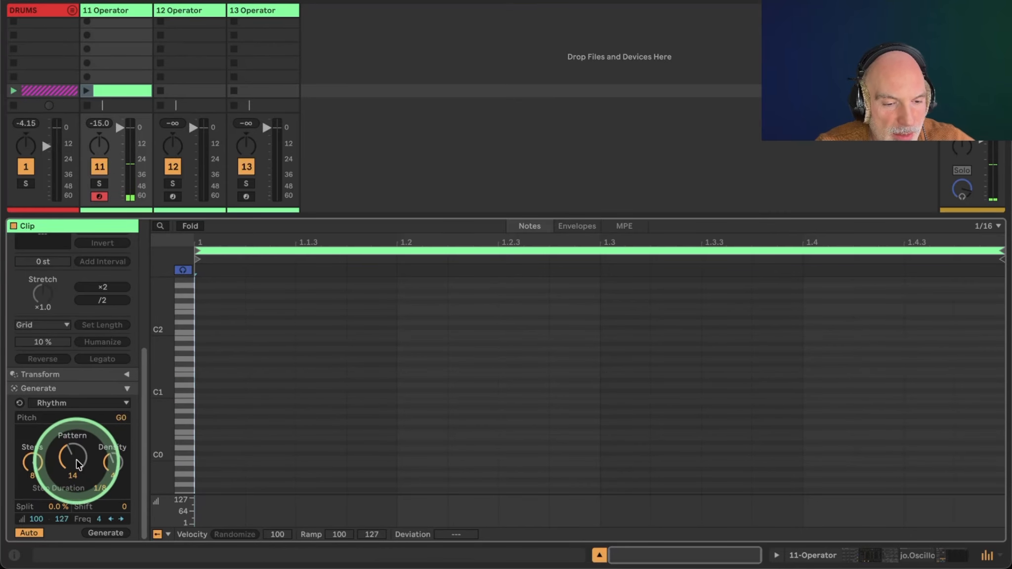
left_click_drag(77, 463, 73, 459)
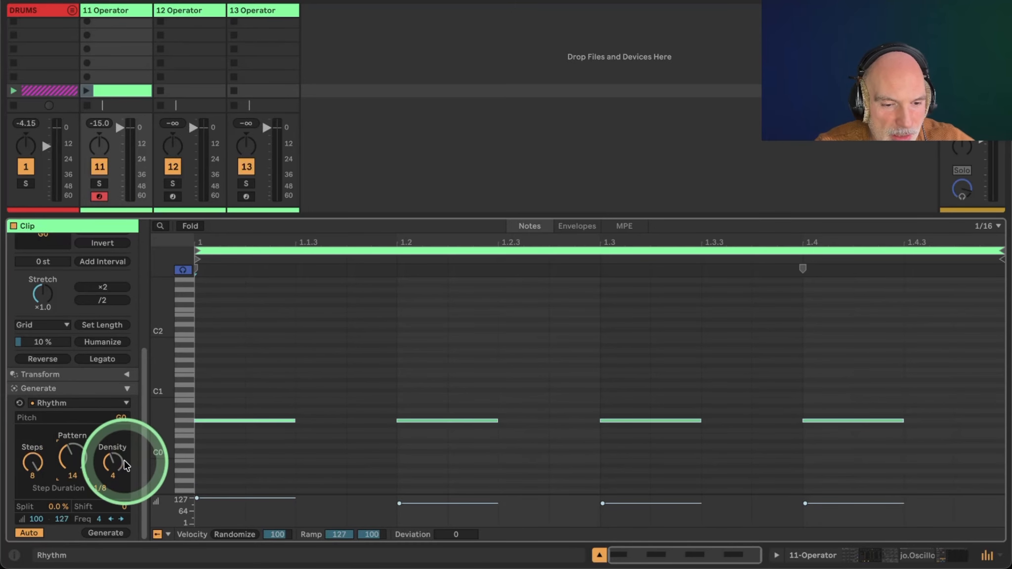
left_click_drag(116, 463, 117, 462)
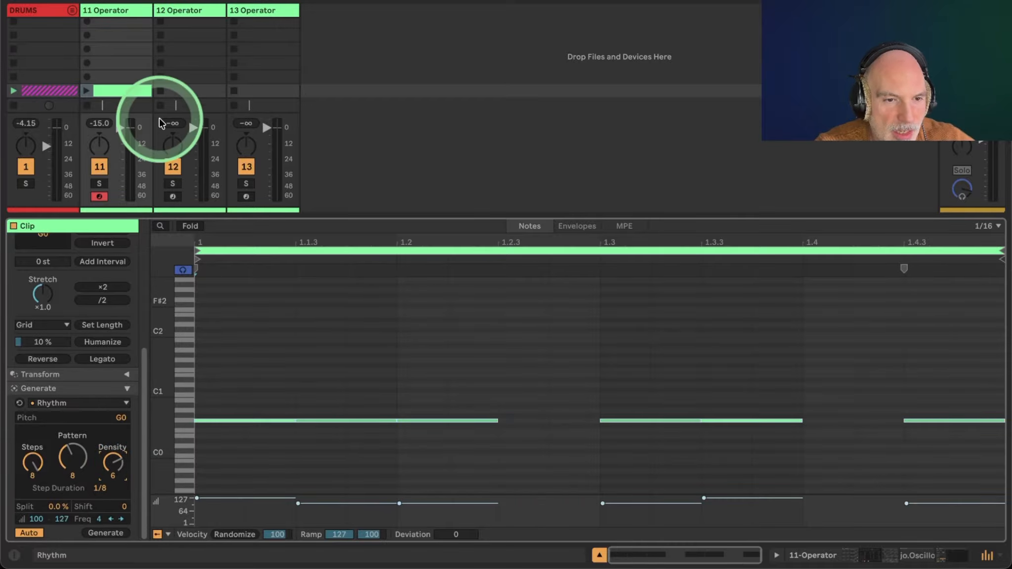
Launch the new clip and deactivate the drums track.
left_click(87, 90)
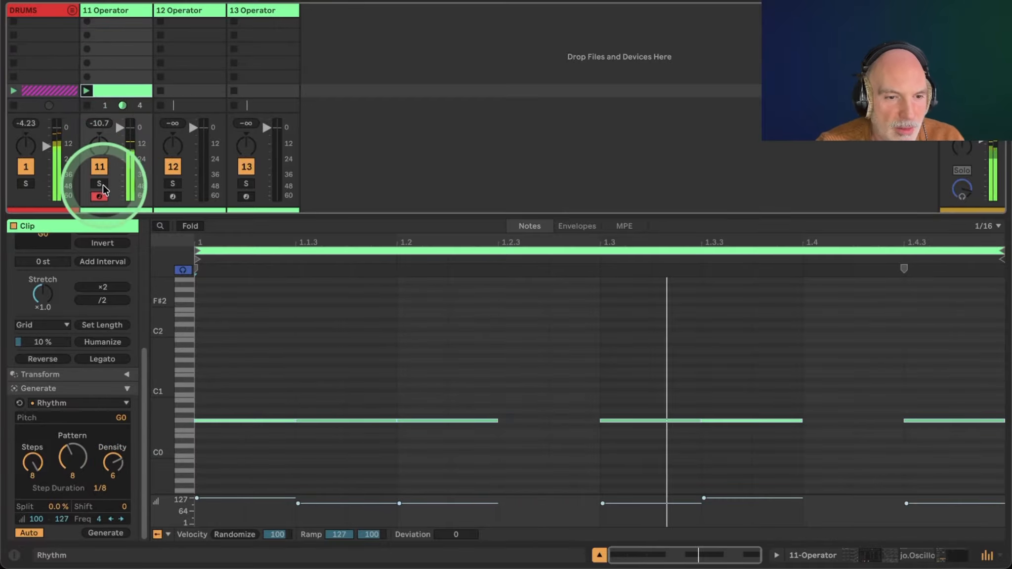
left_click(27, 167)
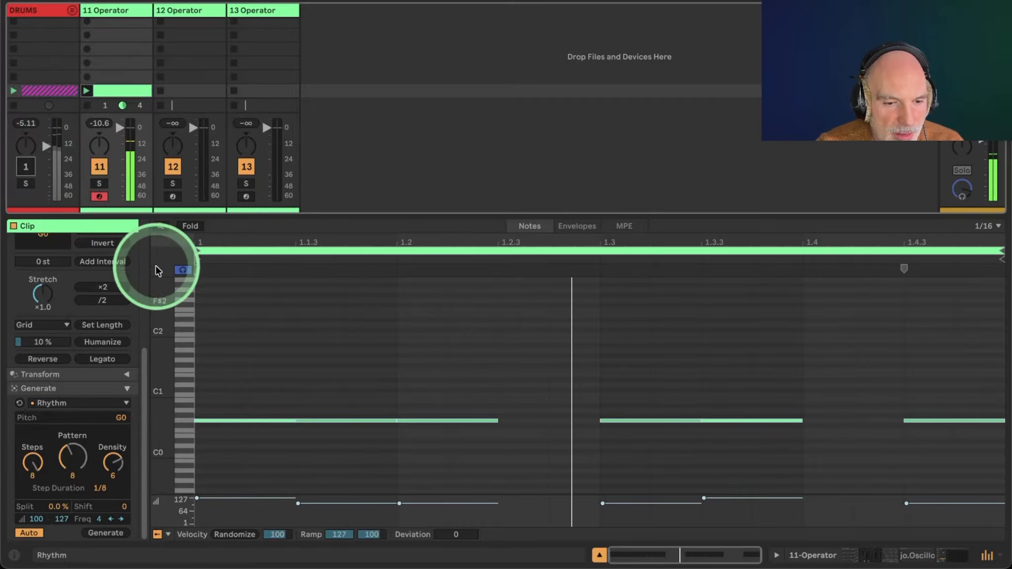
Set the clip's note velocities to 127 and return to the Operator device view.
left_click_drag(341, 507, 341, 502)
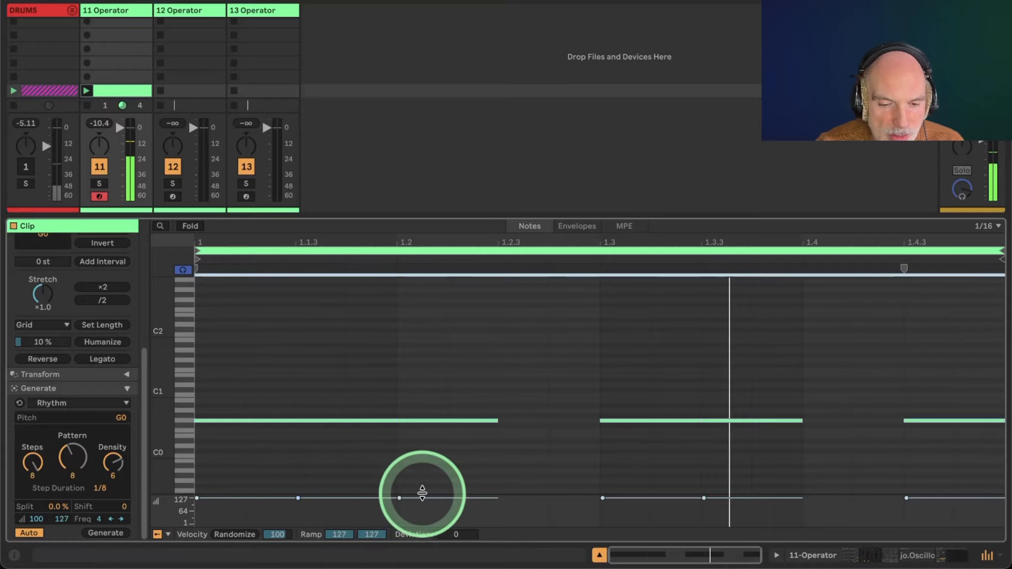
left_click(858, 554)
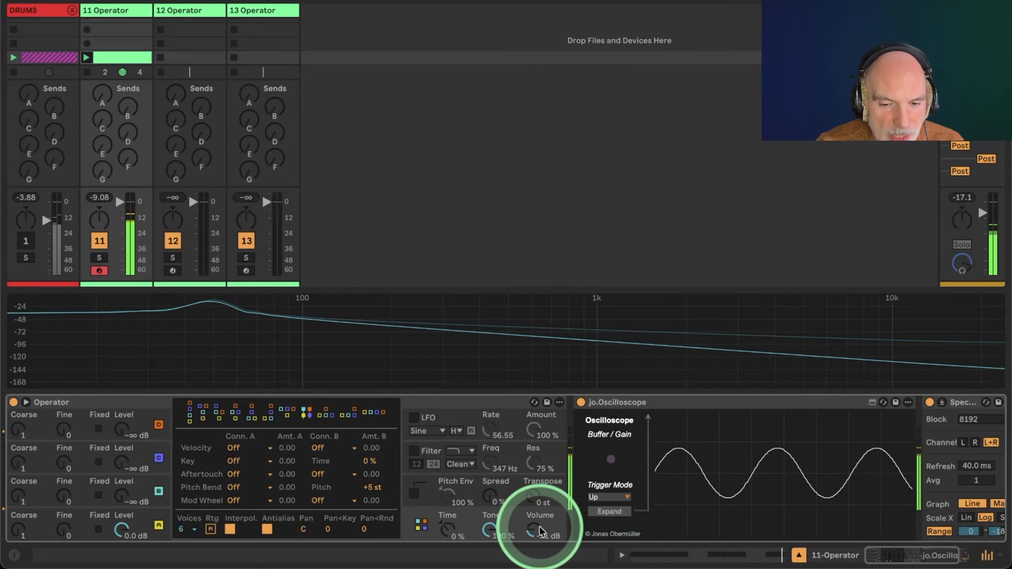
Raise Operator's volume to -17 dB and open oscillator C's envelope and oscillator settings.
left_click_drag(531, 534, 532, 535)
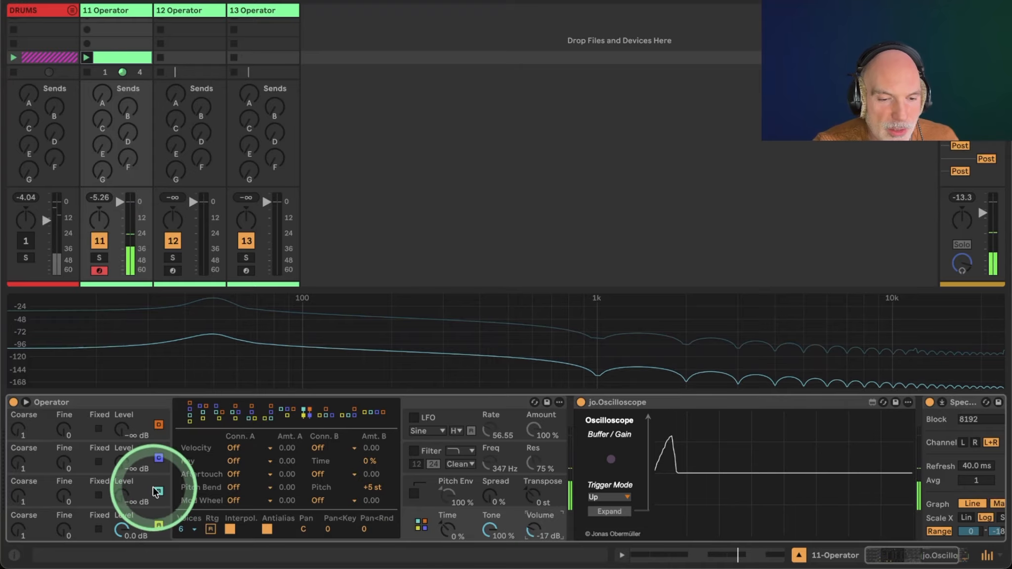
left_click(137, 483)
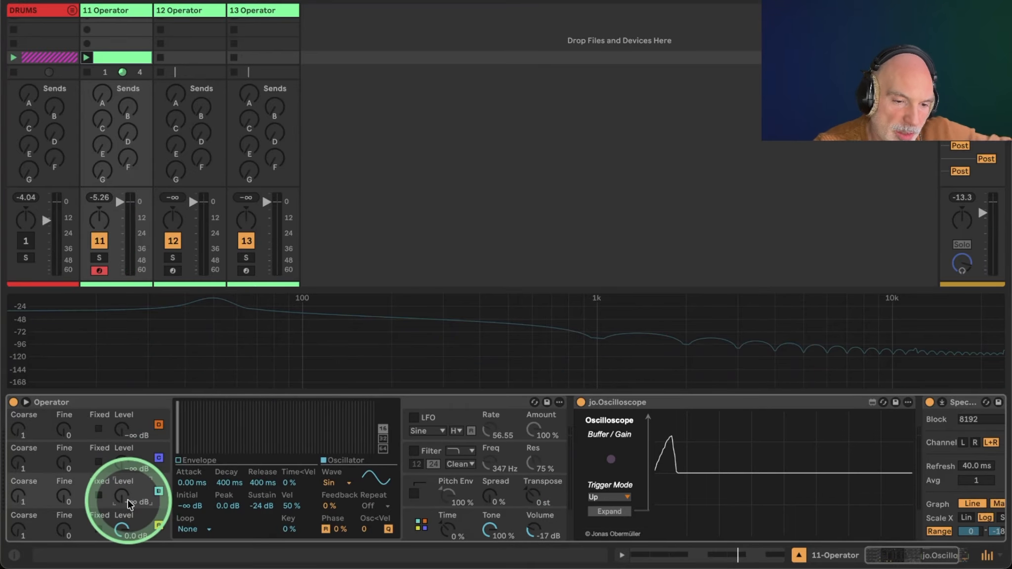
left_click(159, 458)
left_click(180, 462)
Set oscillator C's level to -24 dB, switching it off and on to compare.
left_click_drag(274, 344, 210, 163)
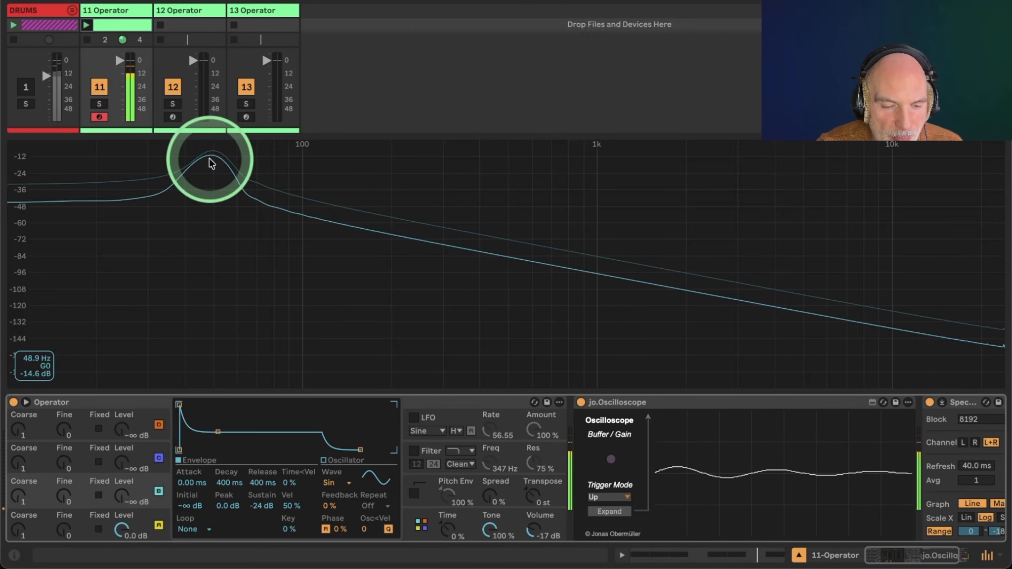
left_click(144, 495)
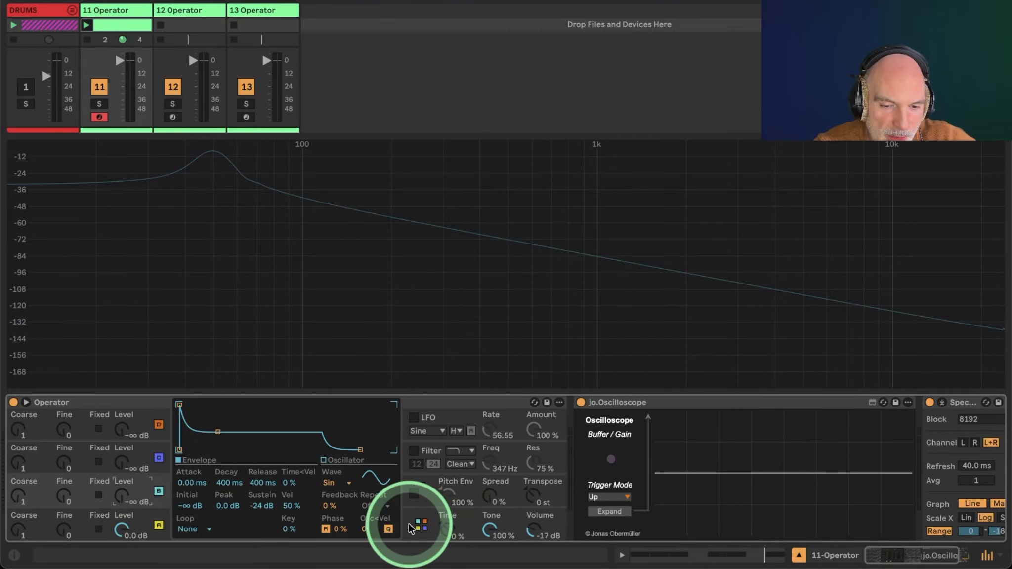
left_click(125, 497)
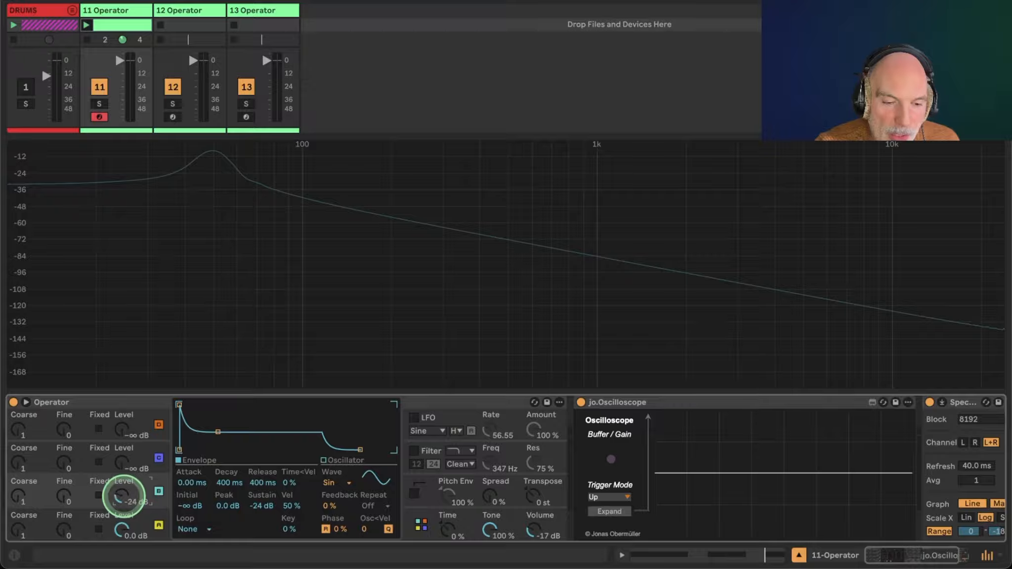
left_click_drag(125, 502, 125, 499)
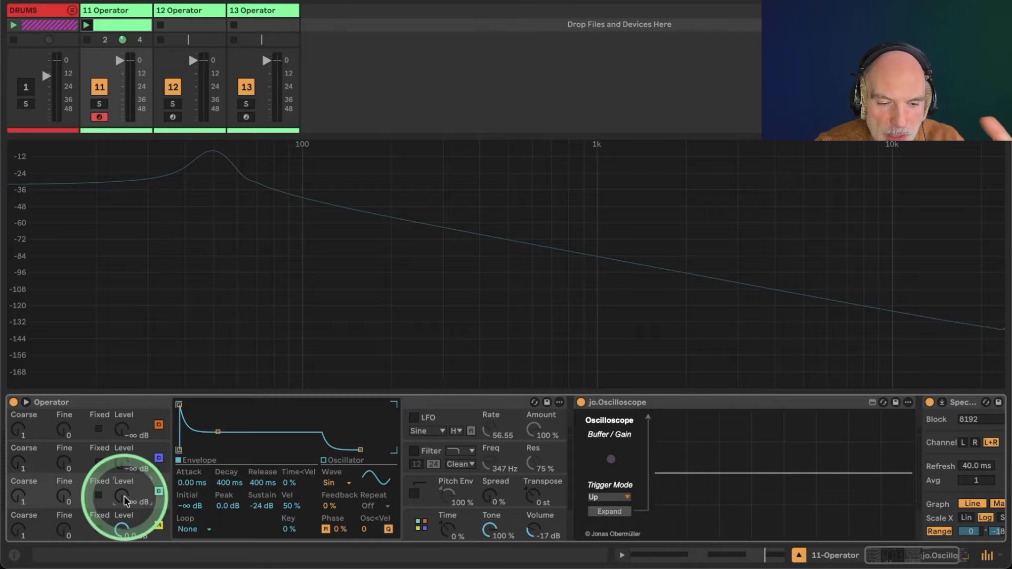
left_click(125, 500)
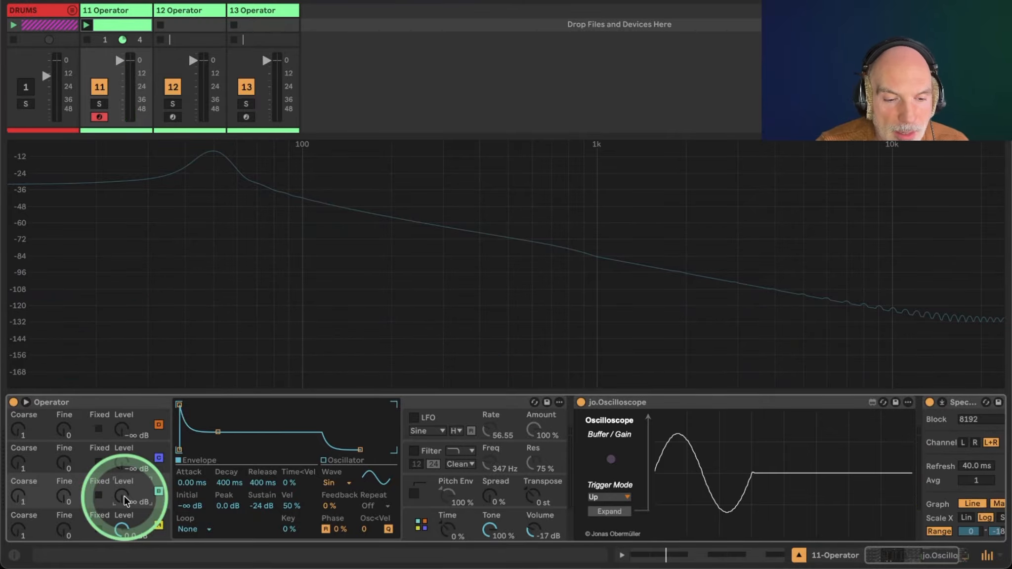
left_click_drag(124, 500, 124, 496)
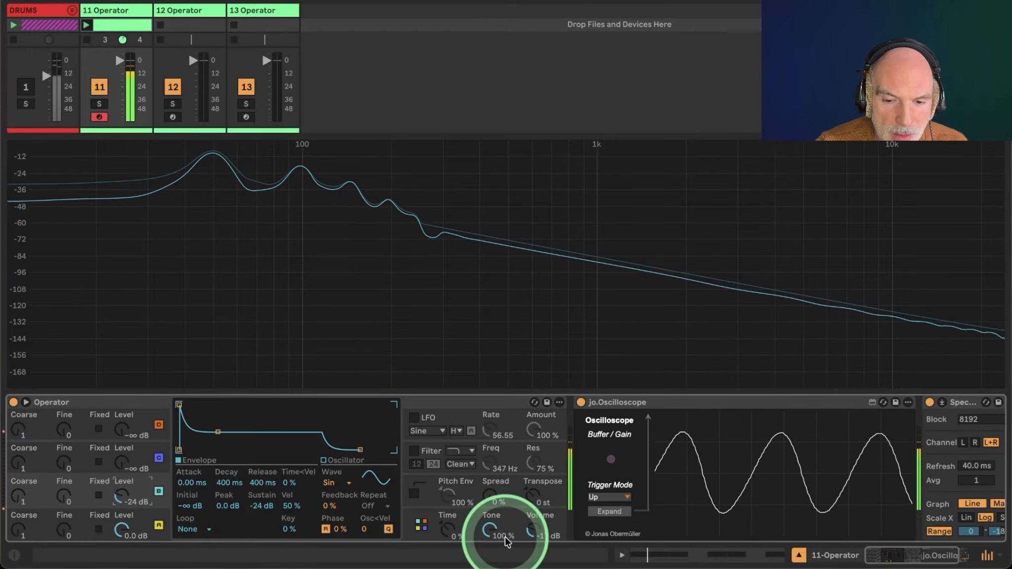
Set oscillator C's envelope to 171 ms decay with -∞ dB sustain and its level to -15 dB.
left_click_drag(779, 440, 759, 468)
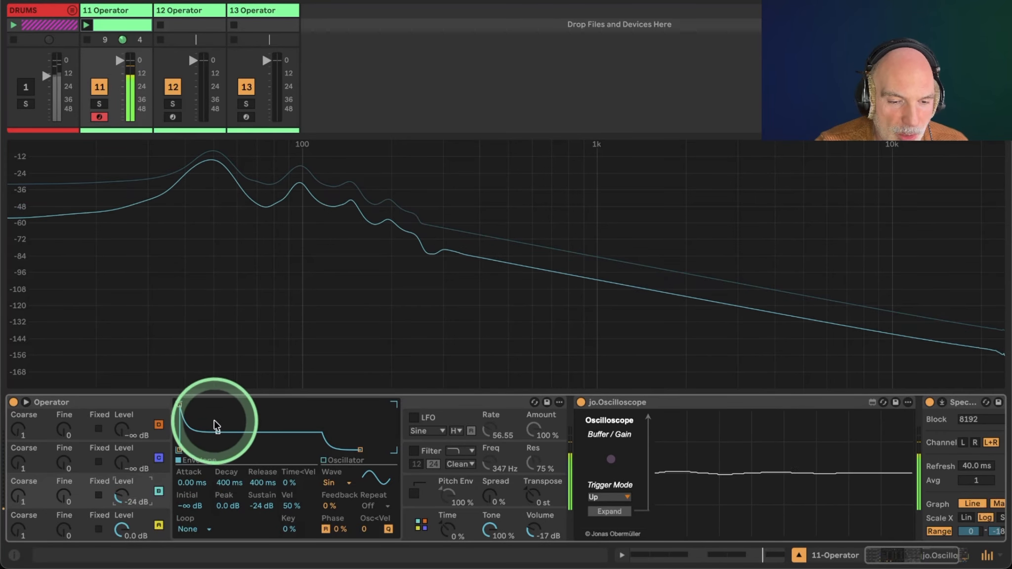
left_click_drag(218, 433, 218, 450)
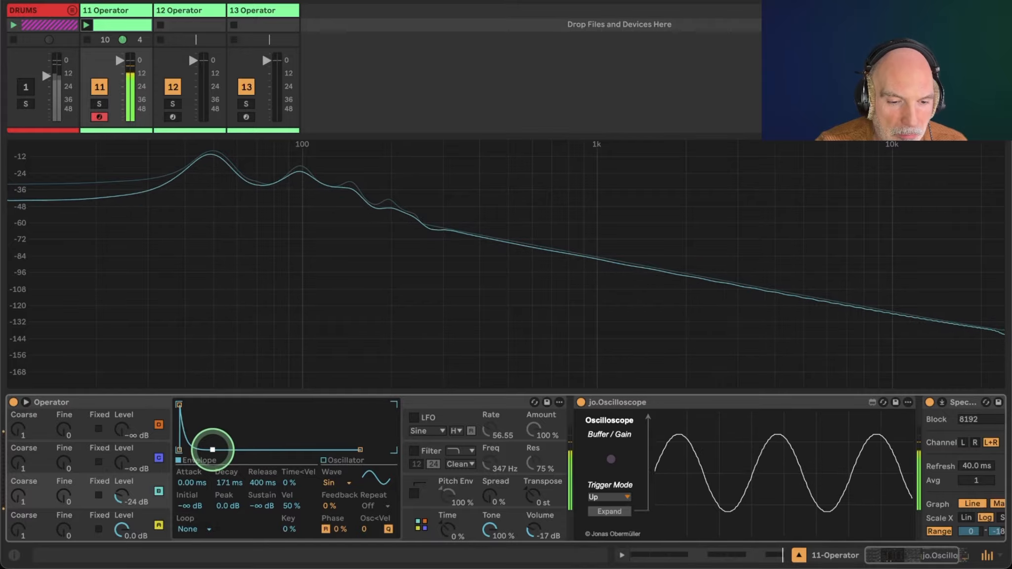
left_click(115, 498)
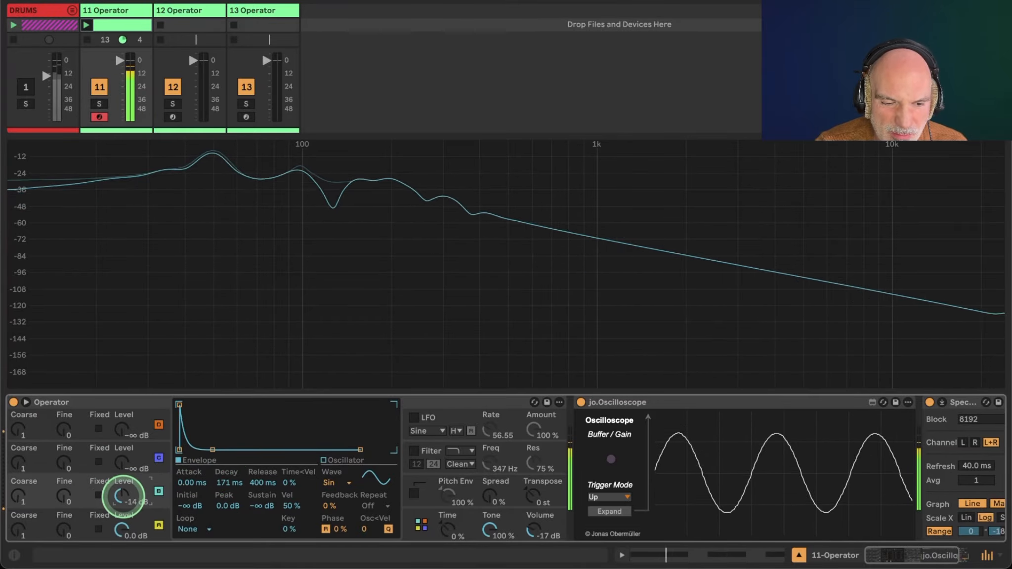
left_click_drag(124, 498, 124, 498)
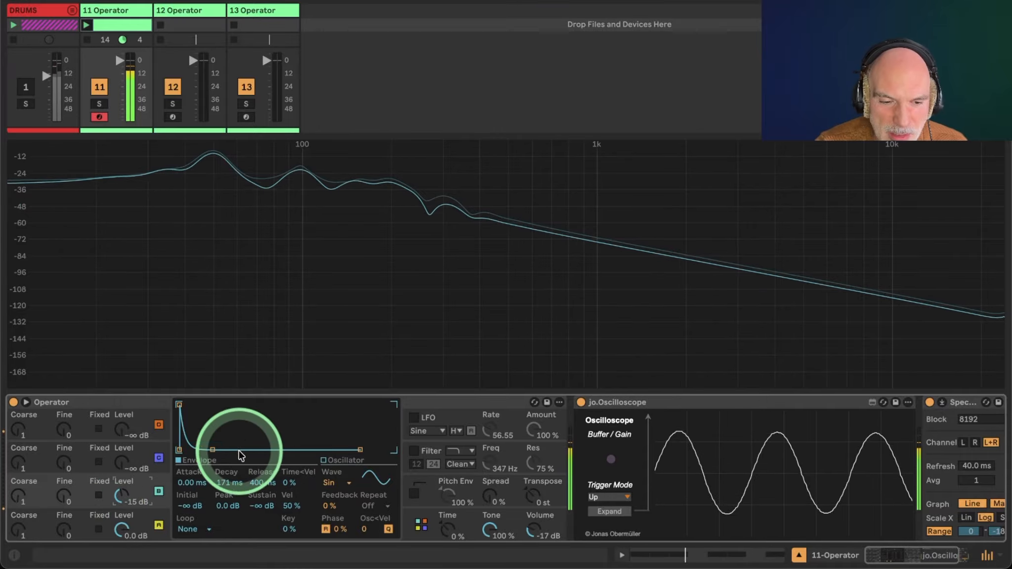
Reshape oscillator C's envelope to about 566 ms decay and -27 dB sustain.
left_click_drag(208, 451, 188, 408)
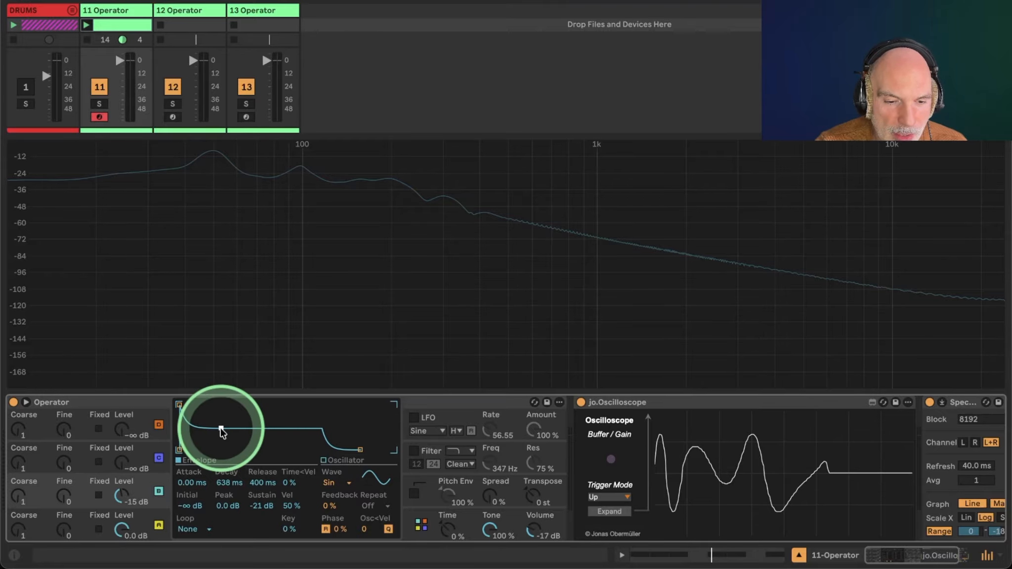
left_click_drag(221, 428, 219, 428)
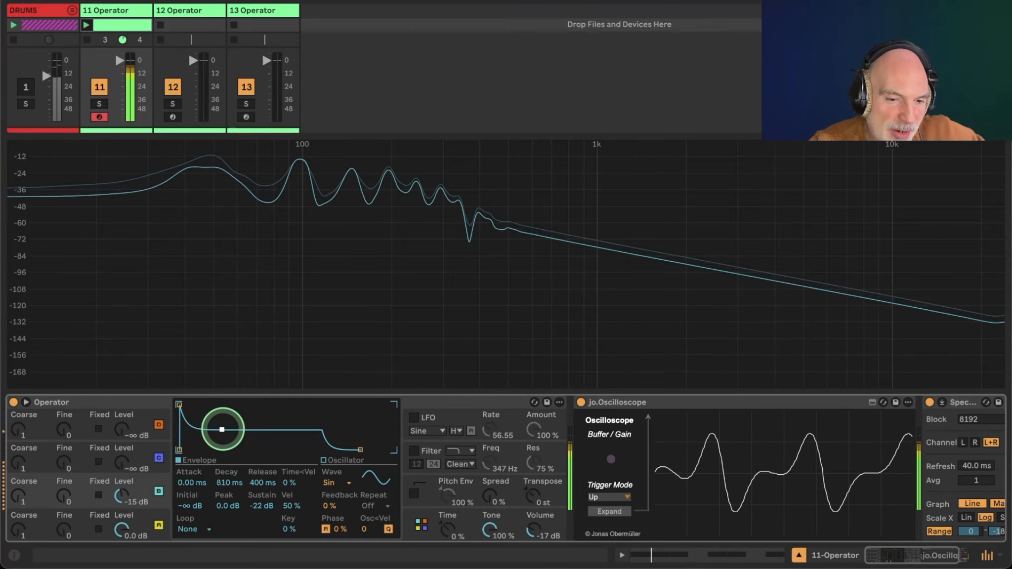
left_click_drag(222, 429, 220, 434)
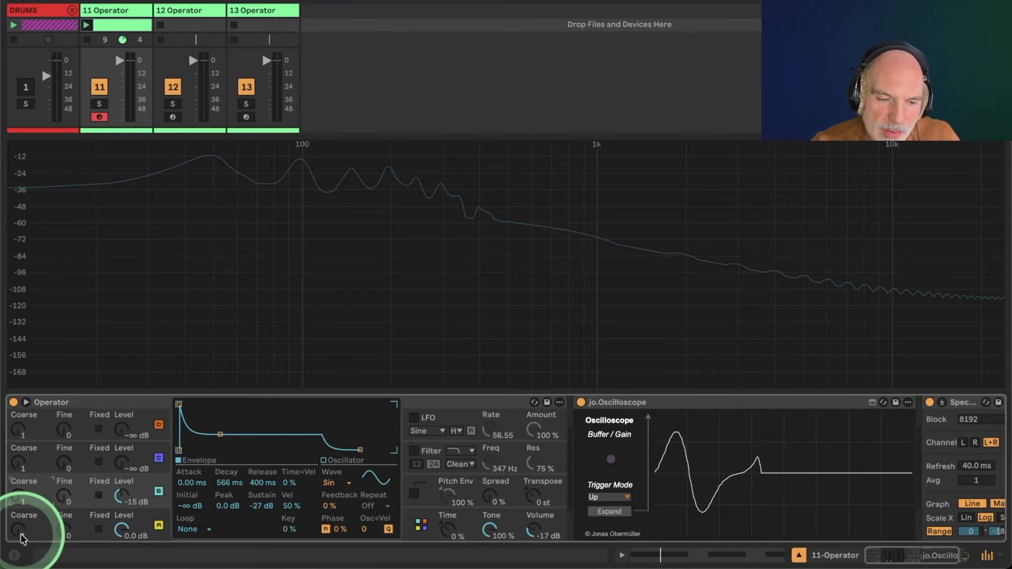
Change oscillator A's coarse tuning to 5 and then back to 1.
left_click(21, 536)
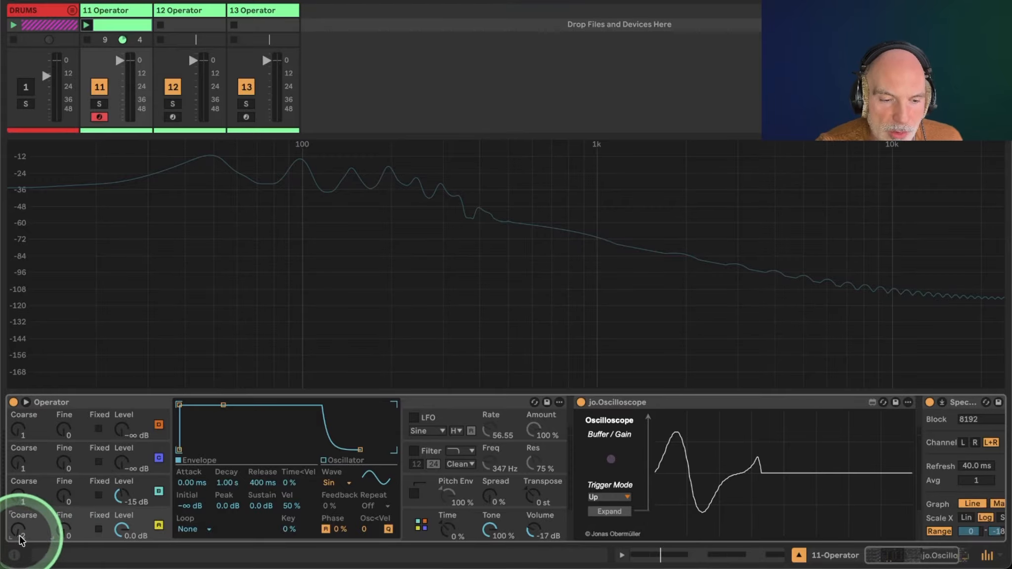
left_click_drag(20, 537, 20, 530)
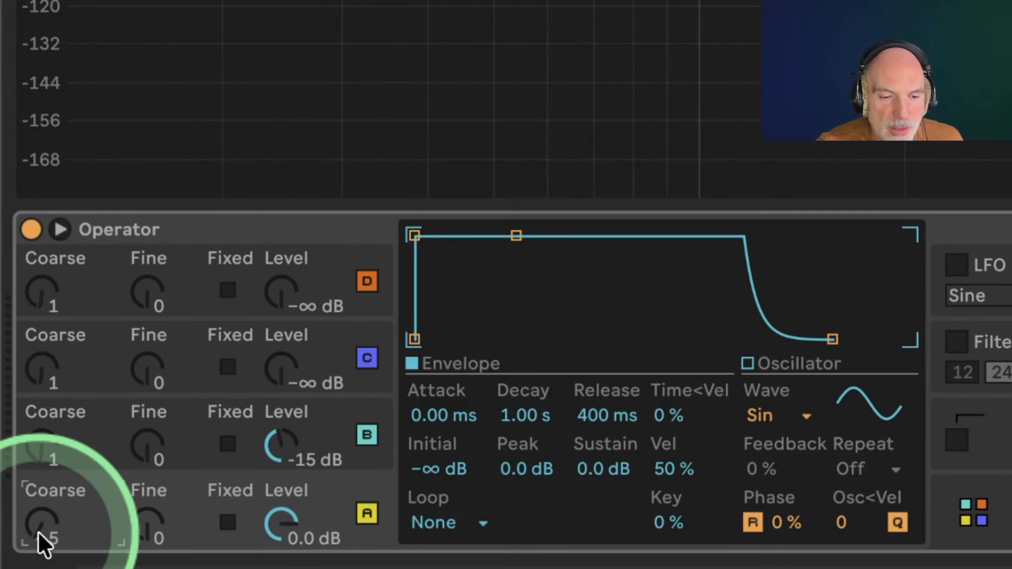
left_click_drag(48, 524, 47, 521)
left_click(47, 524)
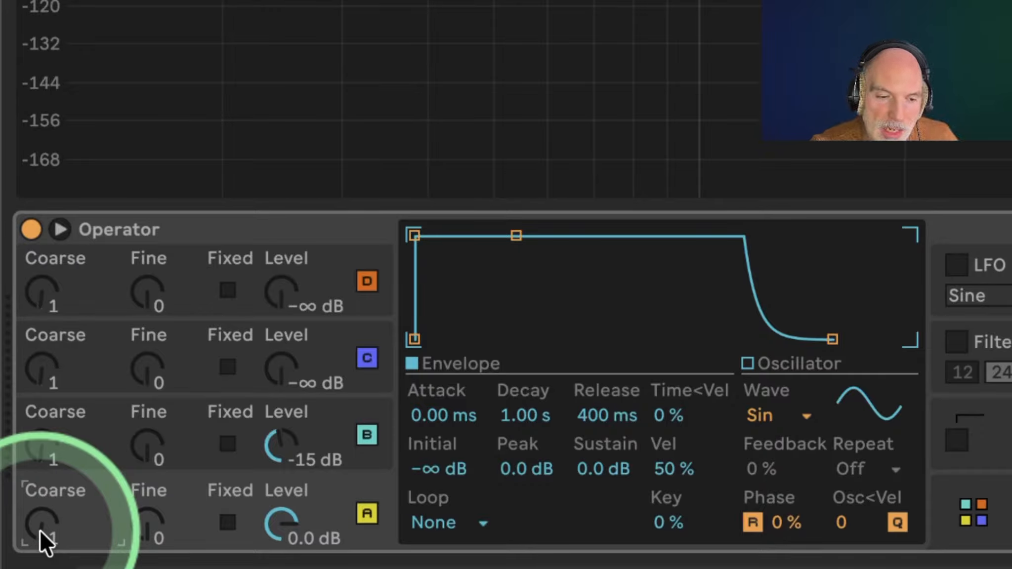
Switch between oscillators A and B to compare their envelopes.
left_click(204, 425)
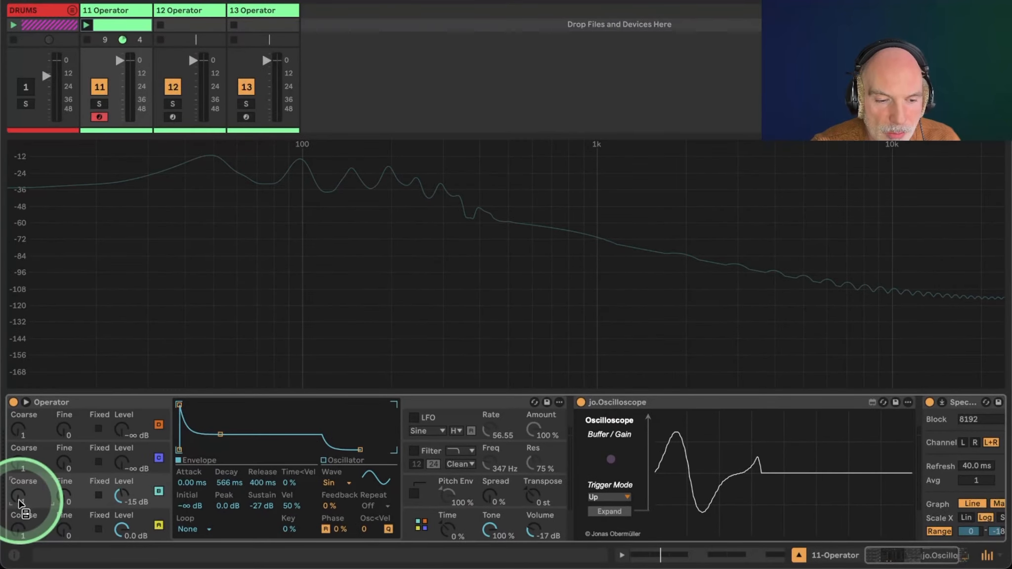
right_click(21, 503)
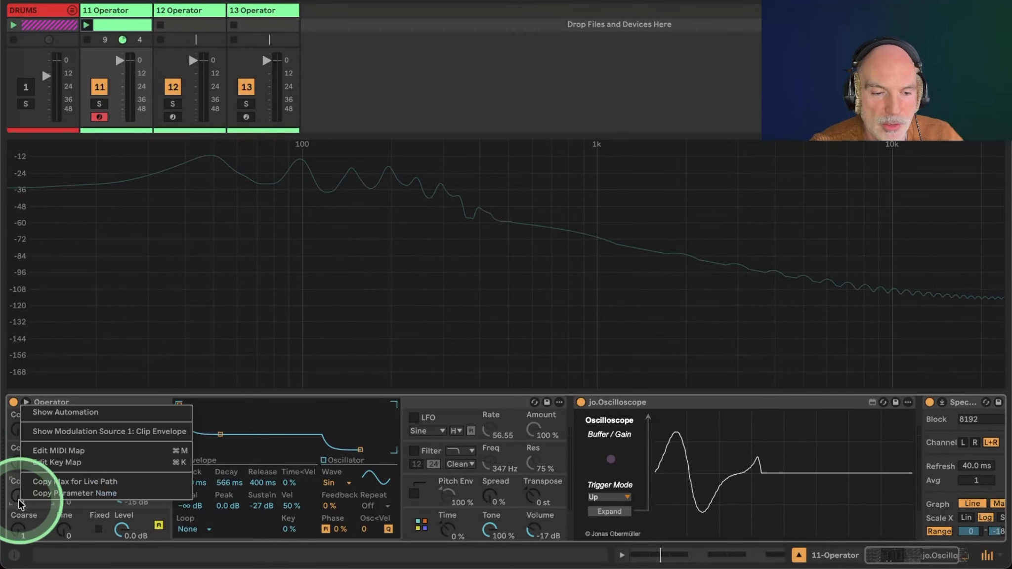
key("Escape")
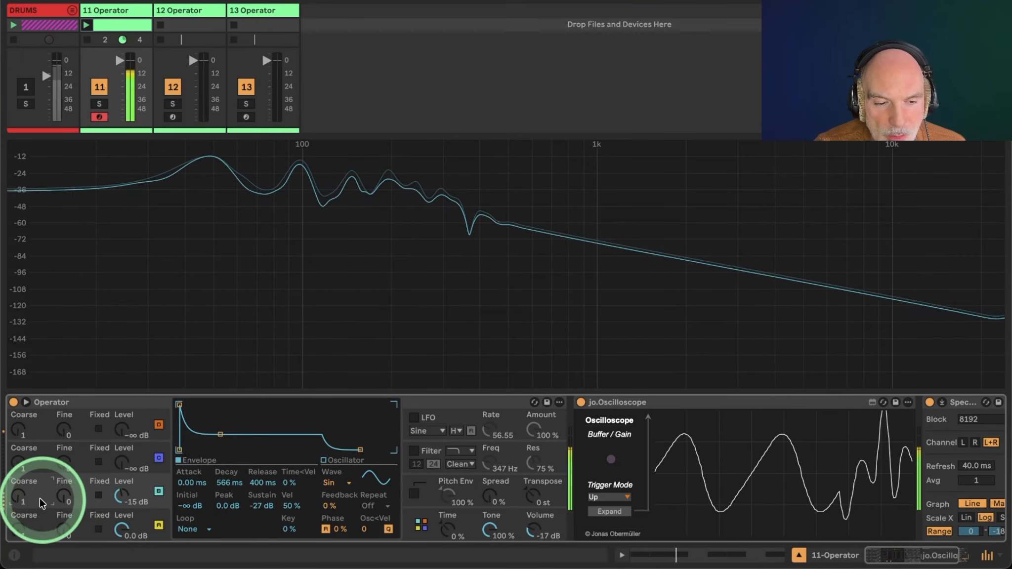
left_click(15, 534)
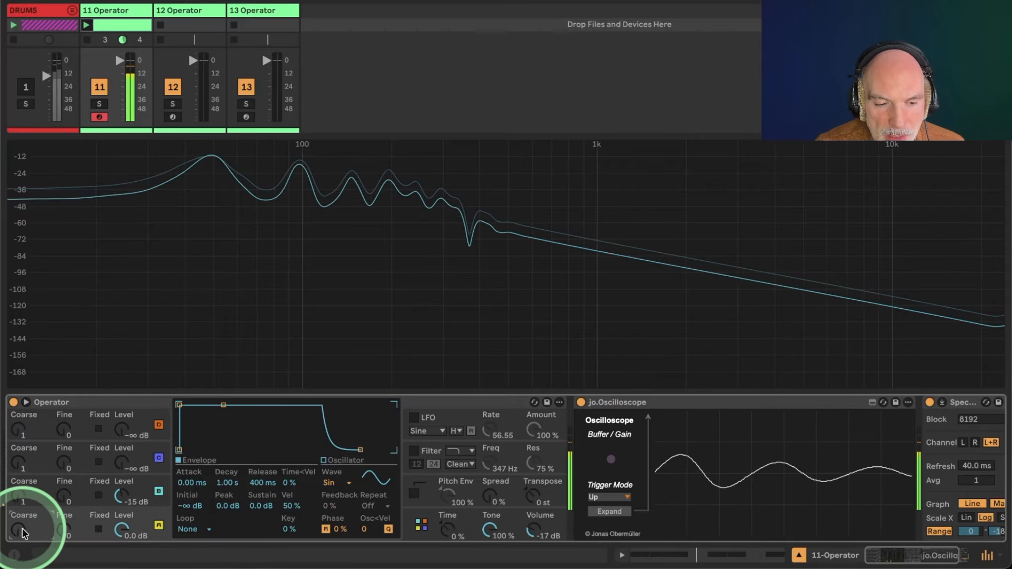
left_click(21, 500)
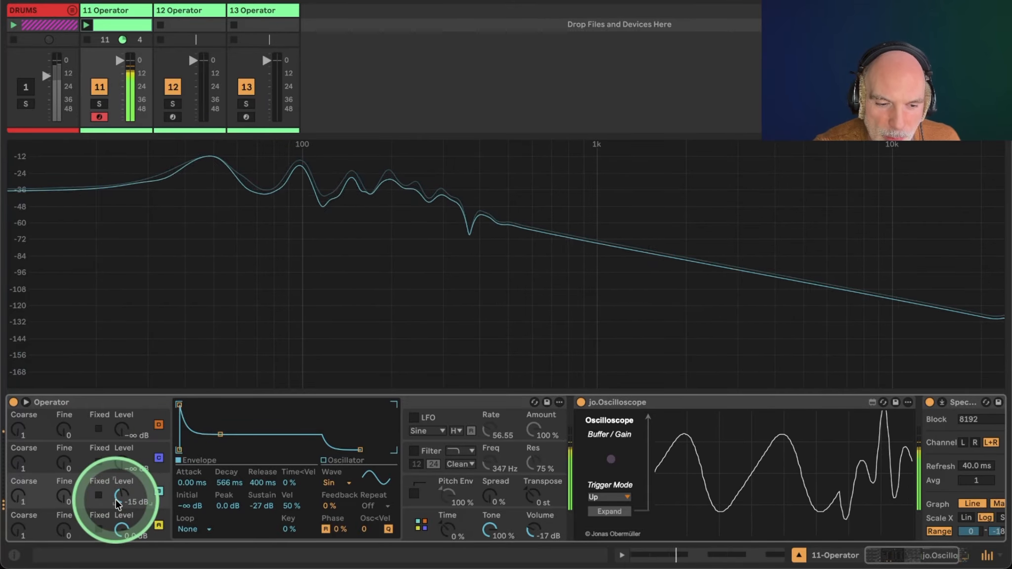
Sweep oscillator B's level up to 0 dB and settle it at -24 dB.
left_click_drag(122, 500, 134, 477)
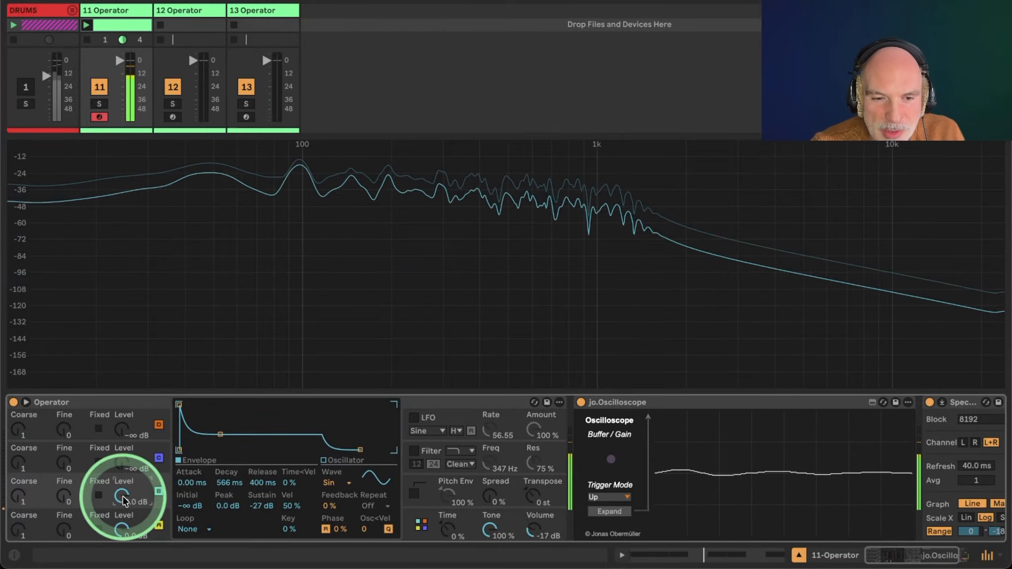
left_click_drag(123, 501, 123, 518)
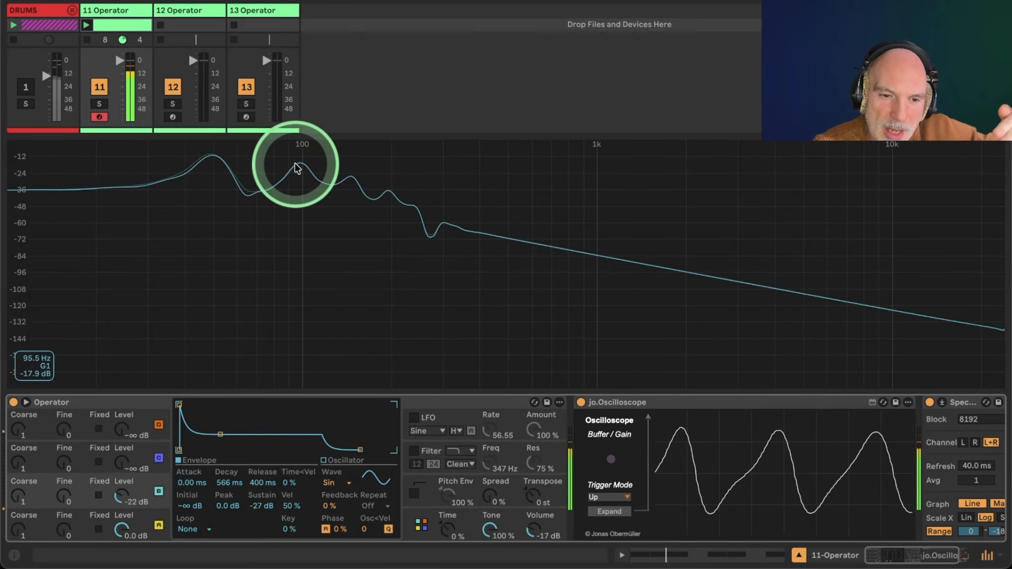
left_click_drag(124, 499, 124, 505)
left_click(251, 208)
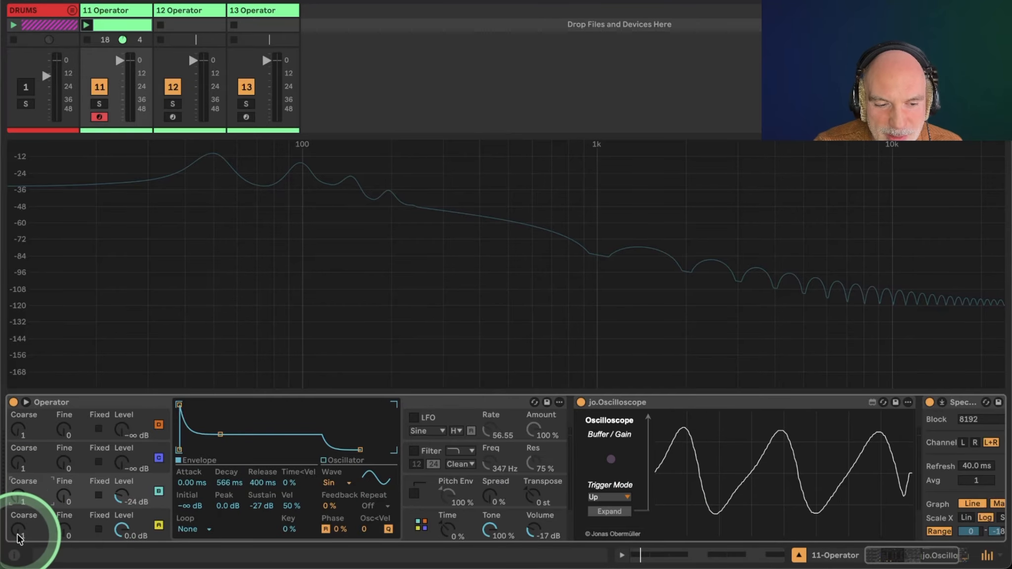
Open the algorithm selector and try several oscillator routing algorithms.
left_click(20, 536)
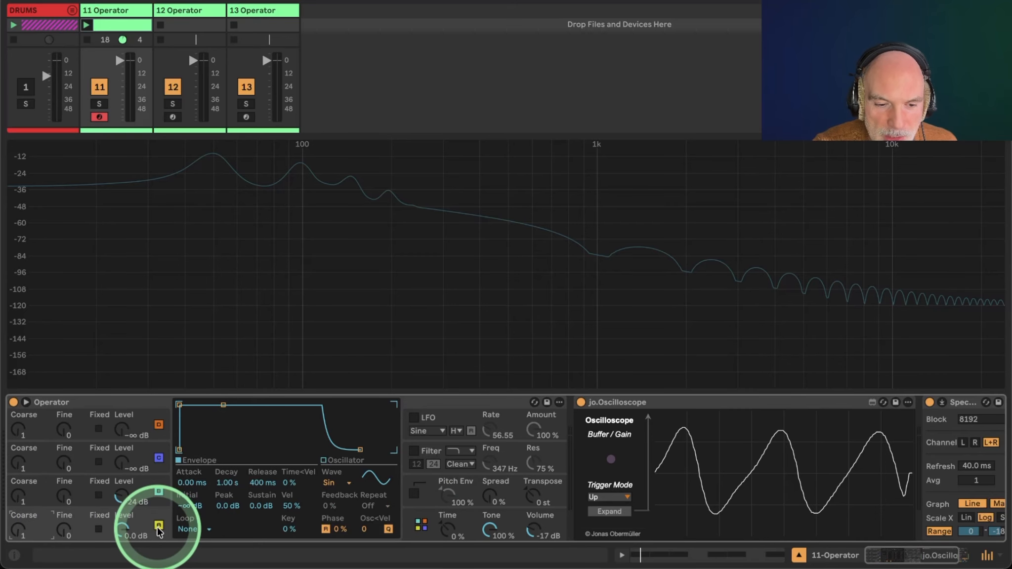
left_click(31, 489)
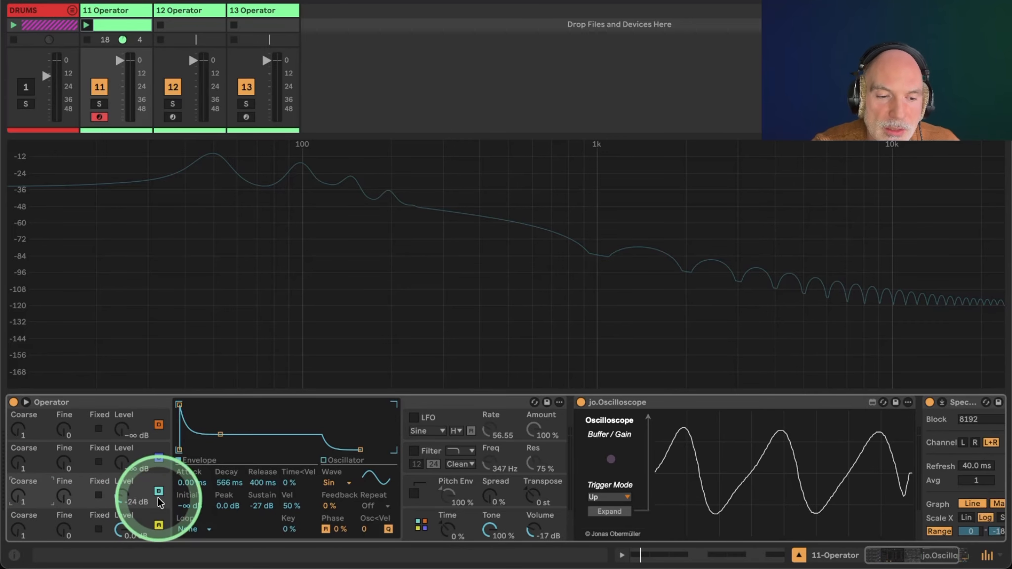
left_click(415, 523)
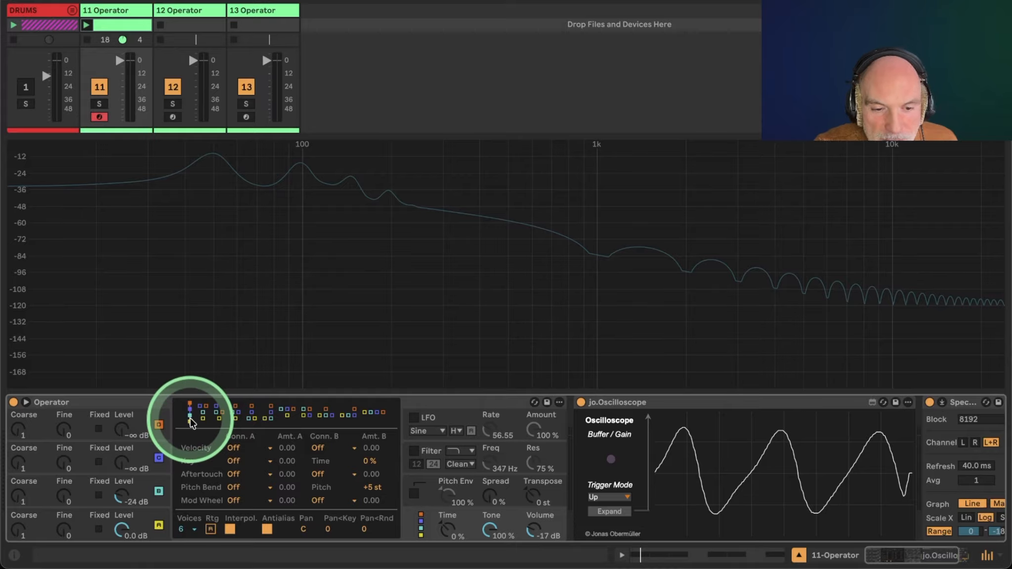
left_click(203, 418)
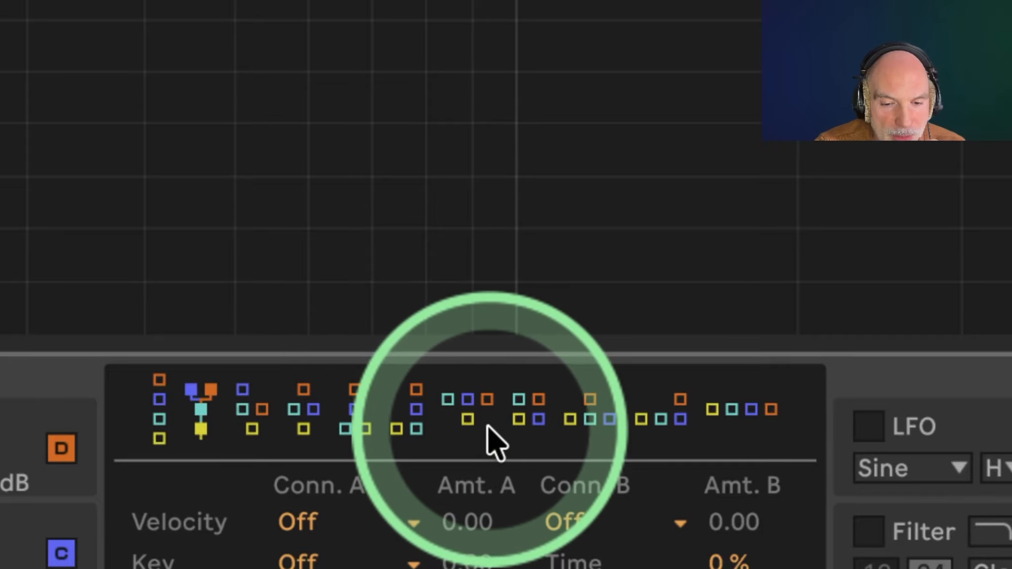
left_click(466, 421)
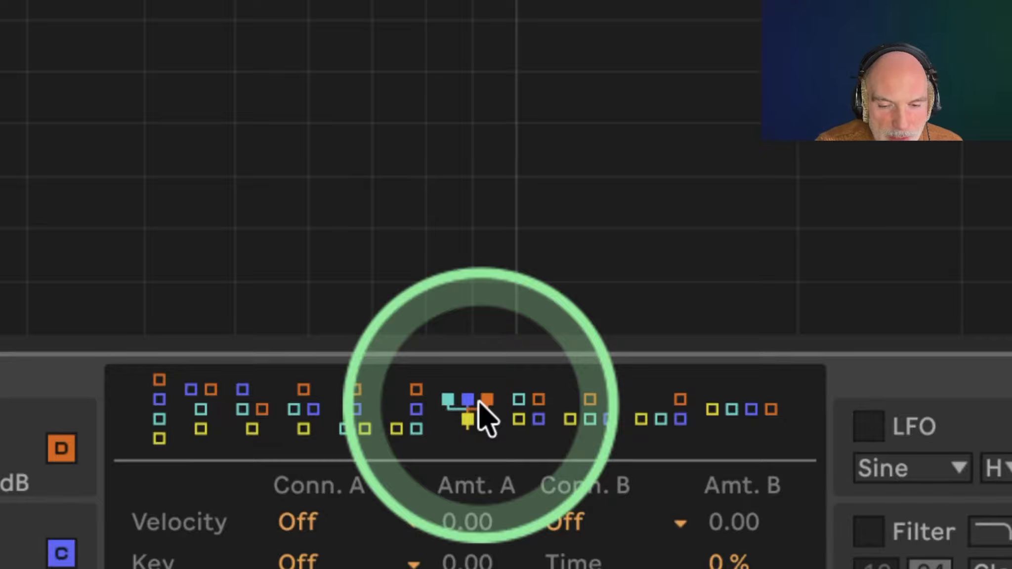
left_click(516, 403)
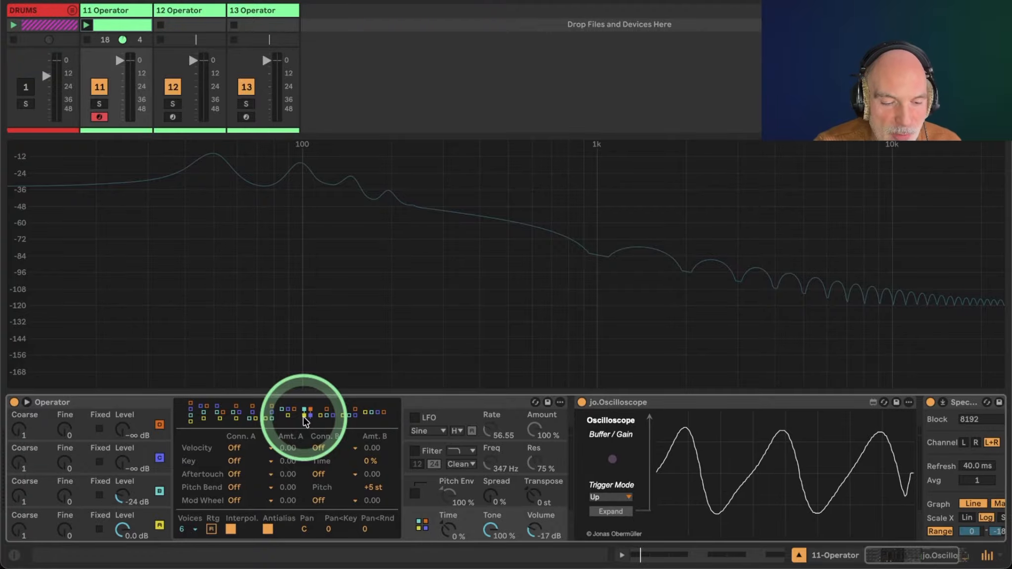
Set oscillator B's coarse tuning to 2.
left_click(131, 482)
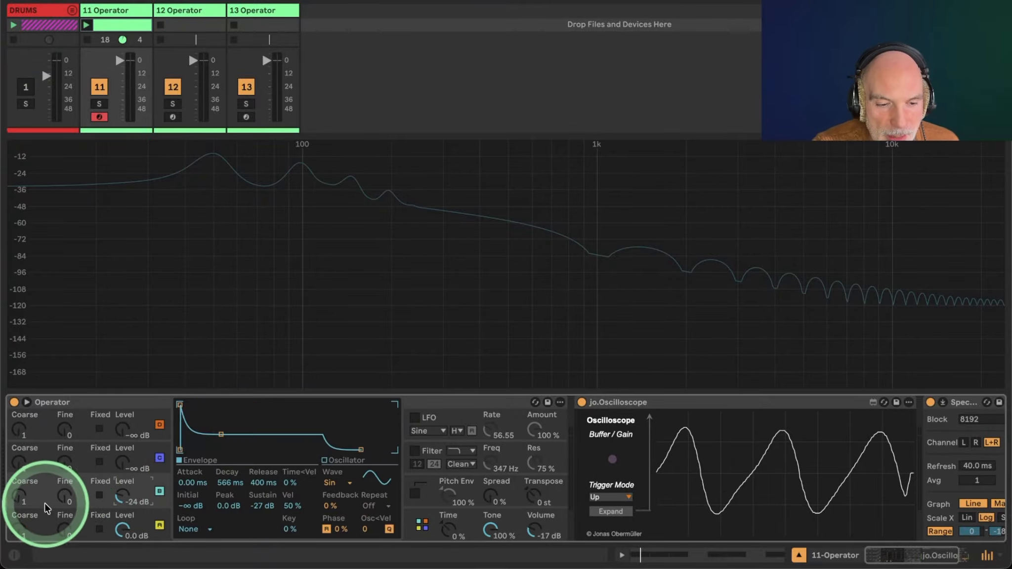
left_click(21, 500)
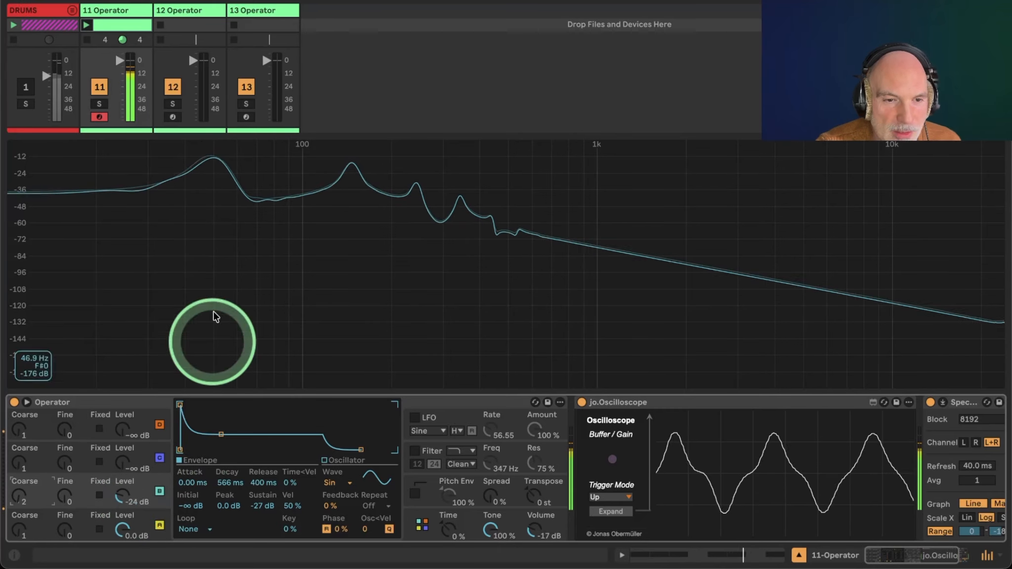
Turn on the drums track alongside the Operator track and restart playback.
left_click(26, 87)
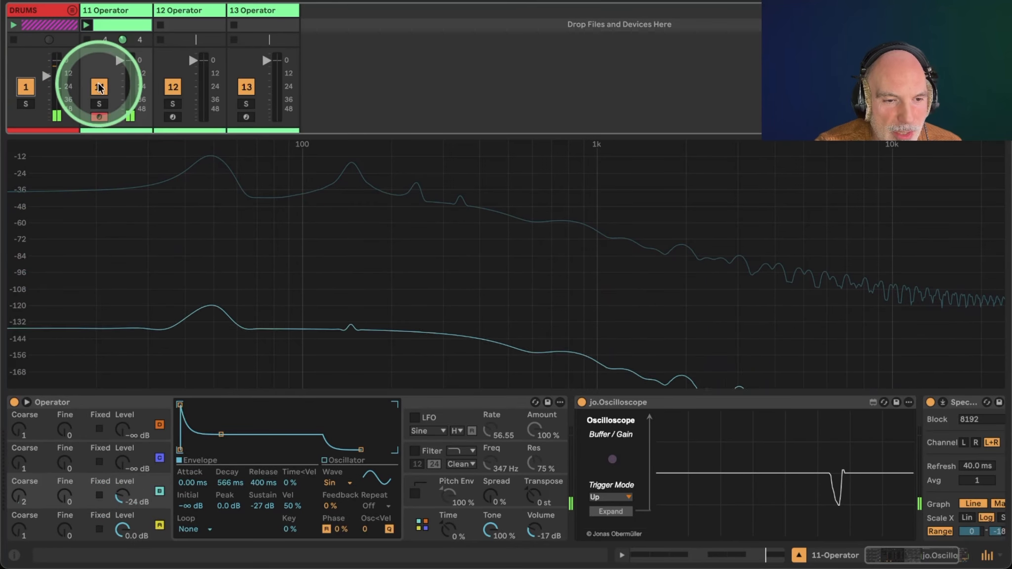
left_click(120, 59)
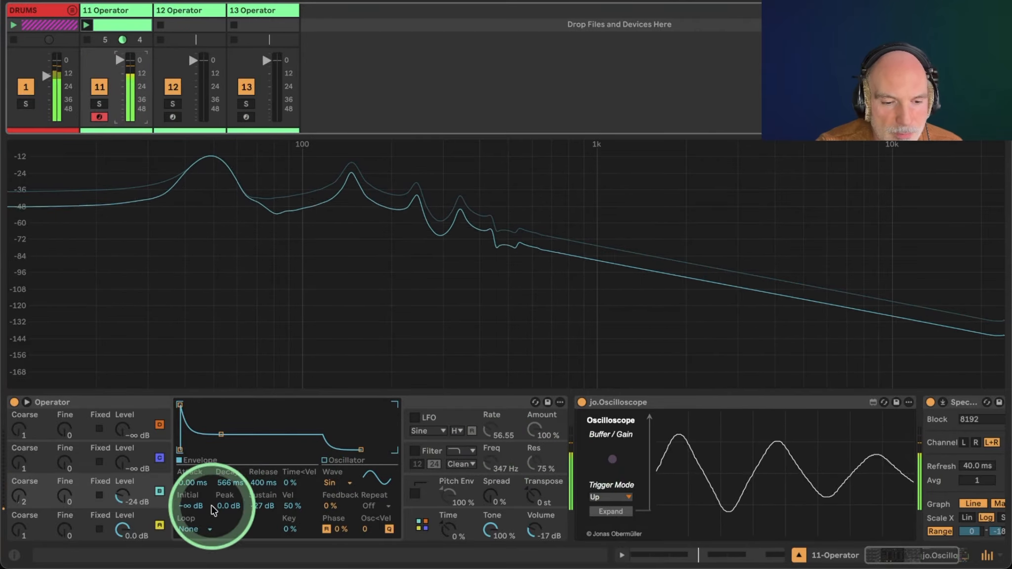
key("space")
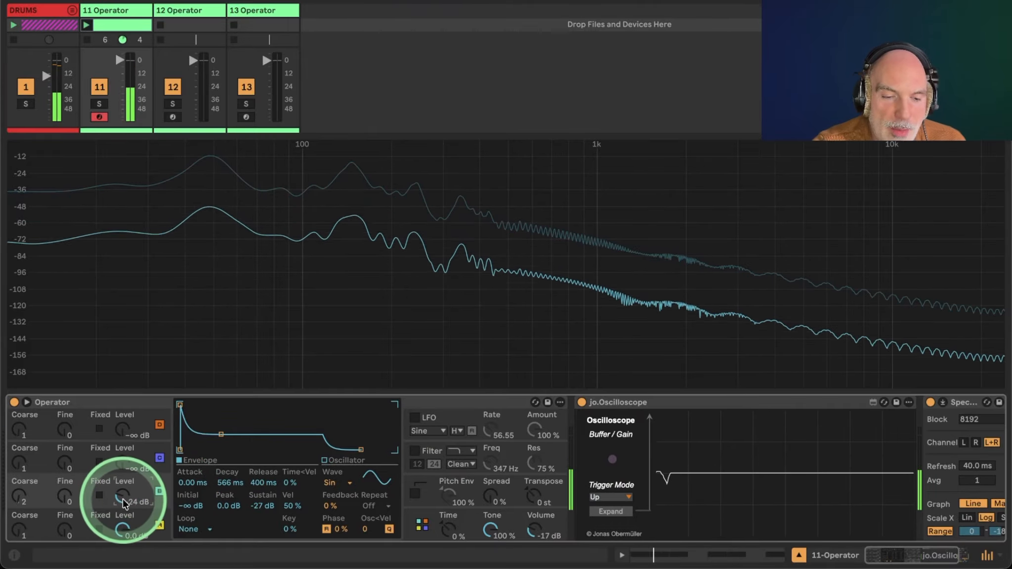
Sweep oscillator B's level up to 0 dB and back down to -20 dB while toggling playback.
left_click_drag(126, 504, 124, 491)
key("space")
key("space")
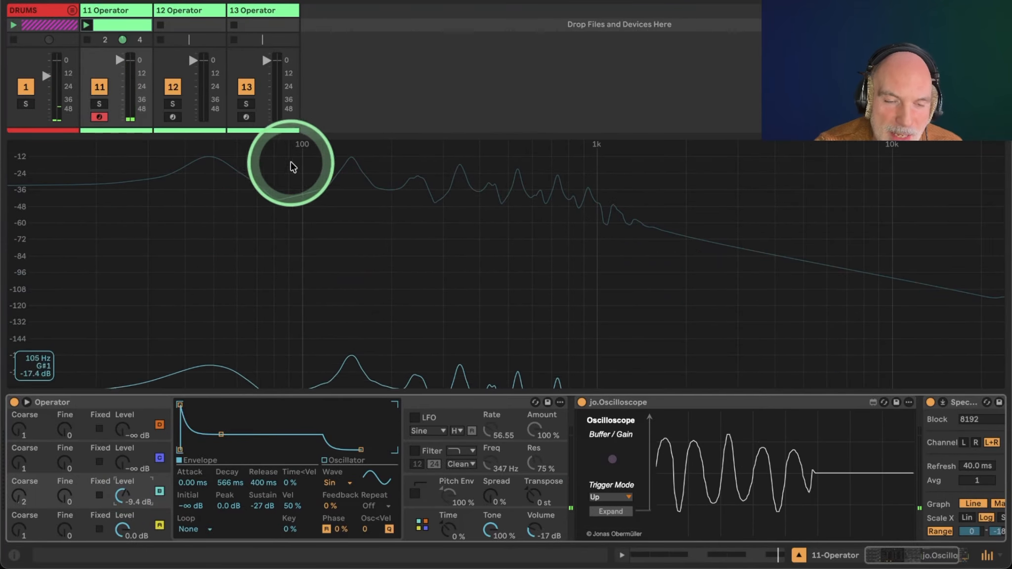
left_click(125, 494)
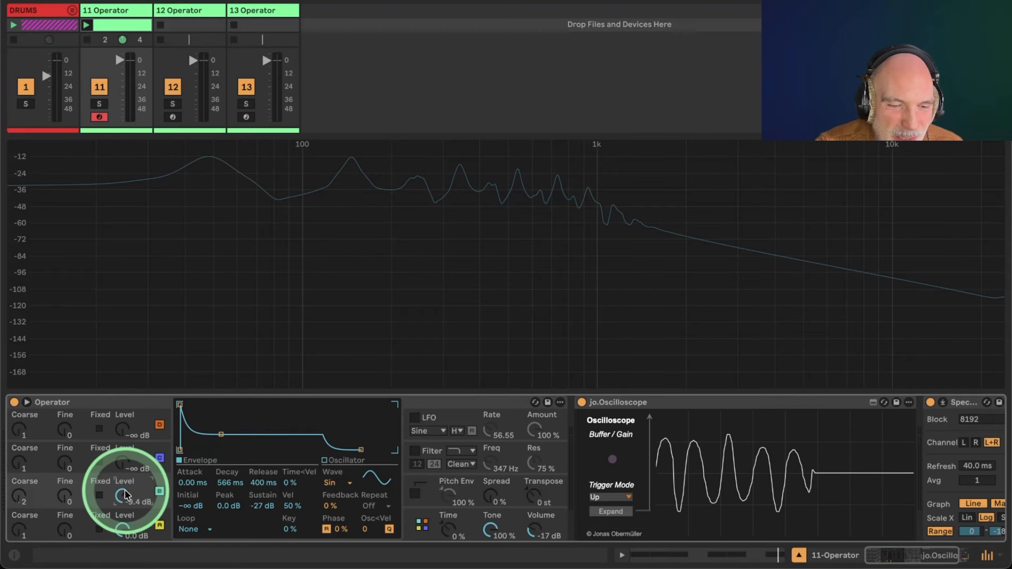
left_click_drag(125, 493, 125, 489)
key("space")
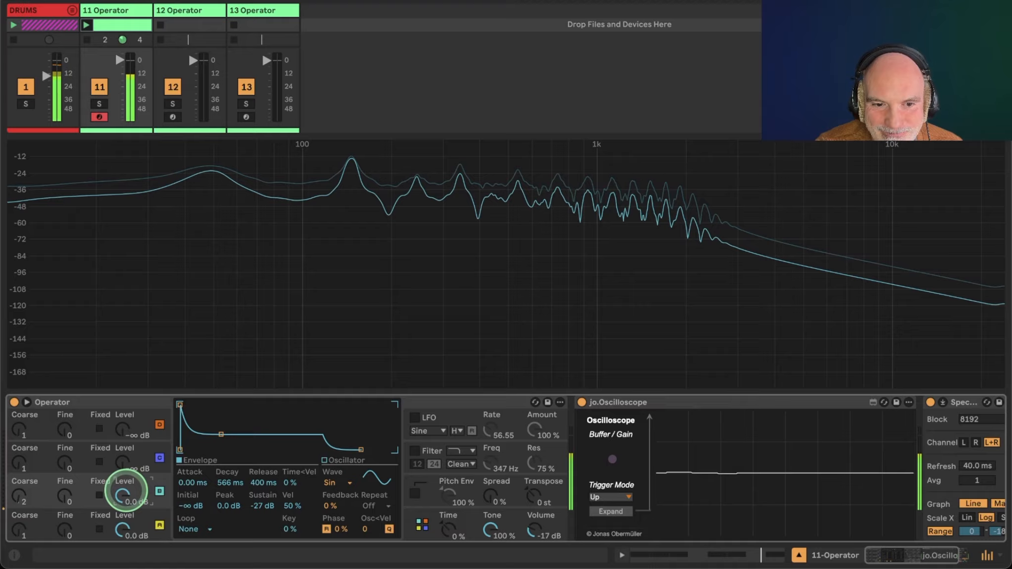
left_click_drag(124, 493, 124, 494)
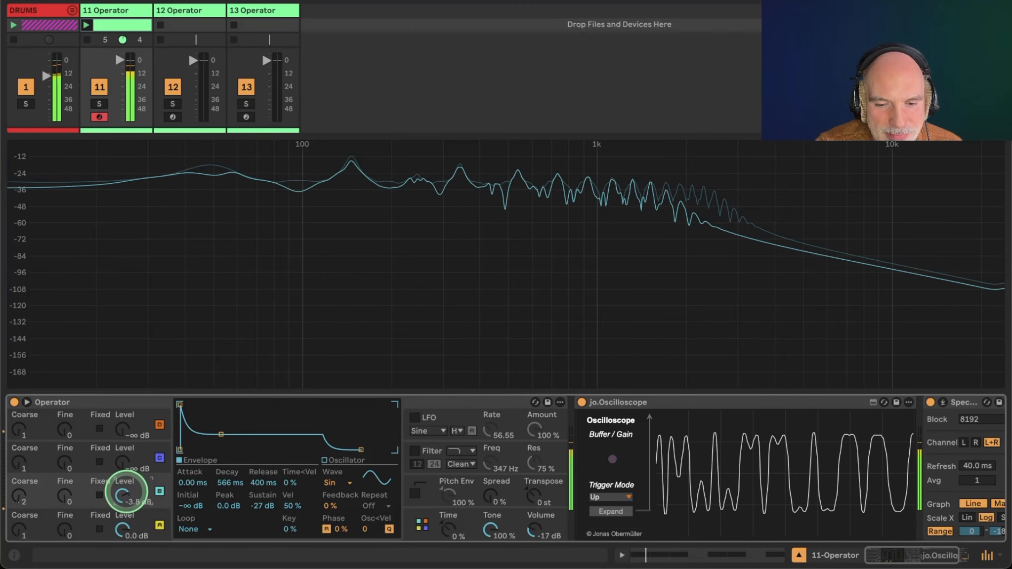
left_click_drag(126, 492, 126, 504)
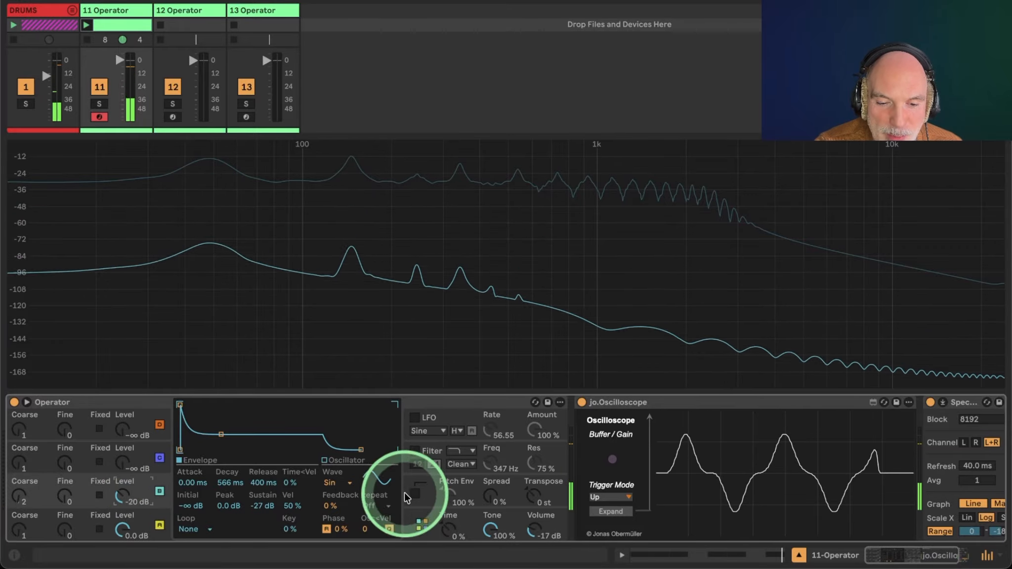
Review the algorithm and oscillator D's envelope, then set oscillator B's level to -5.3 dB.
left_click(422, 525)
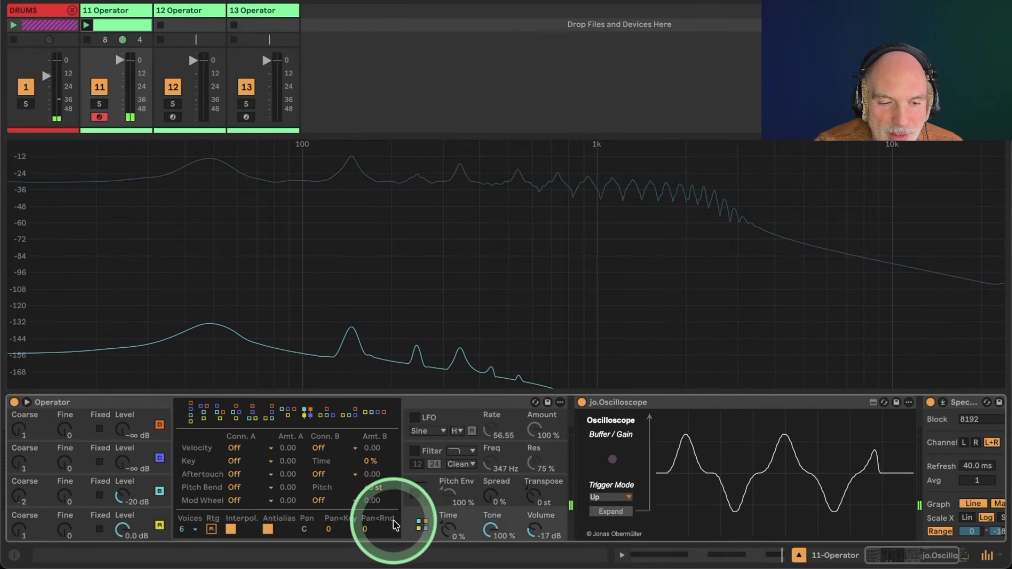
left_click(131, 457)
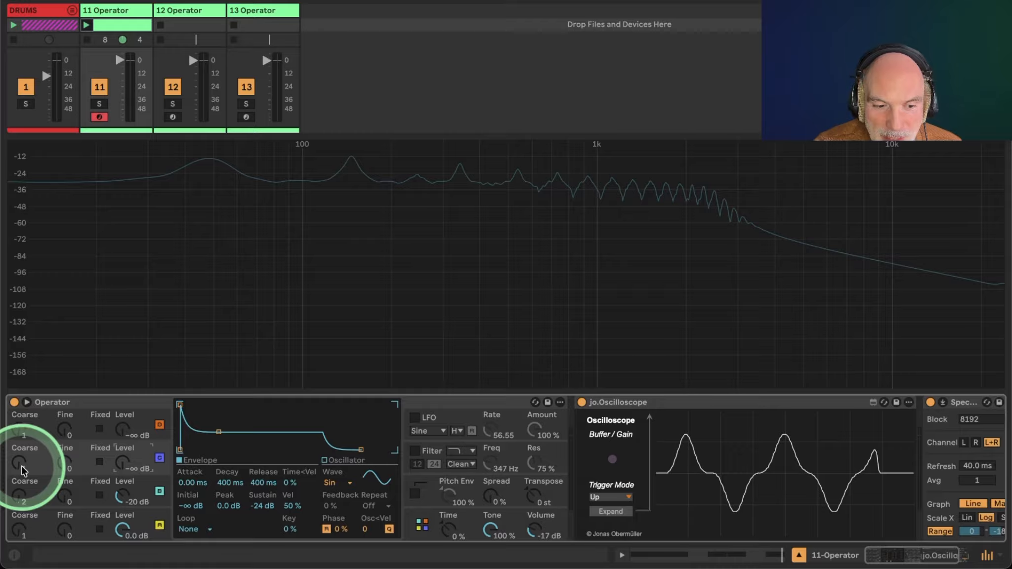
left_click(141, 424)
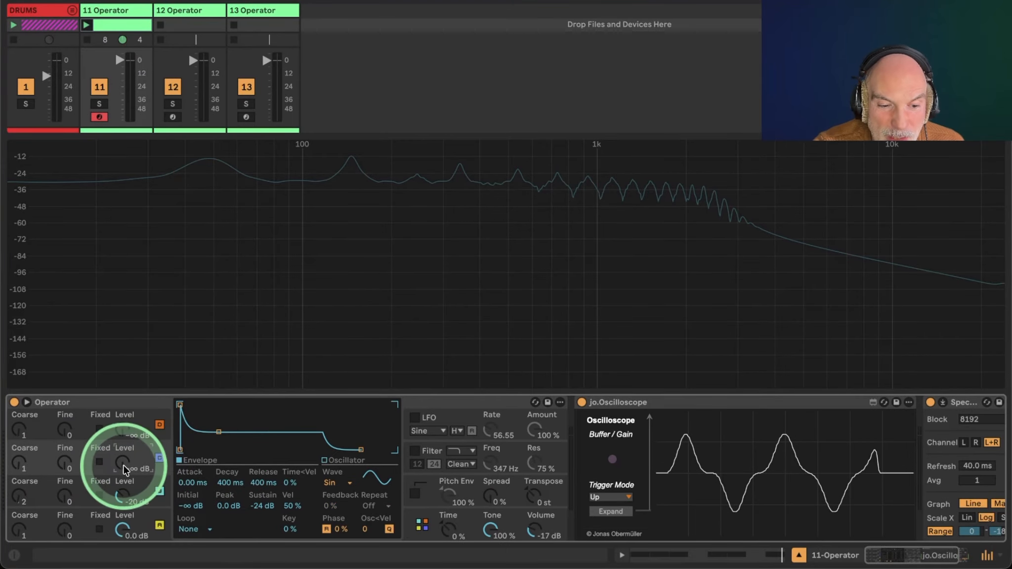
left_click_drag(123, 496, 126, 498)
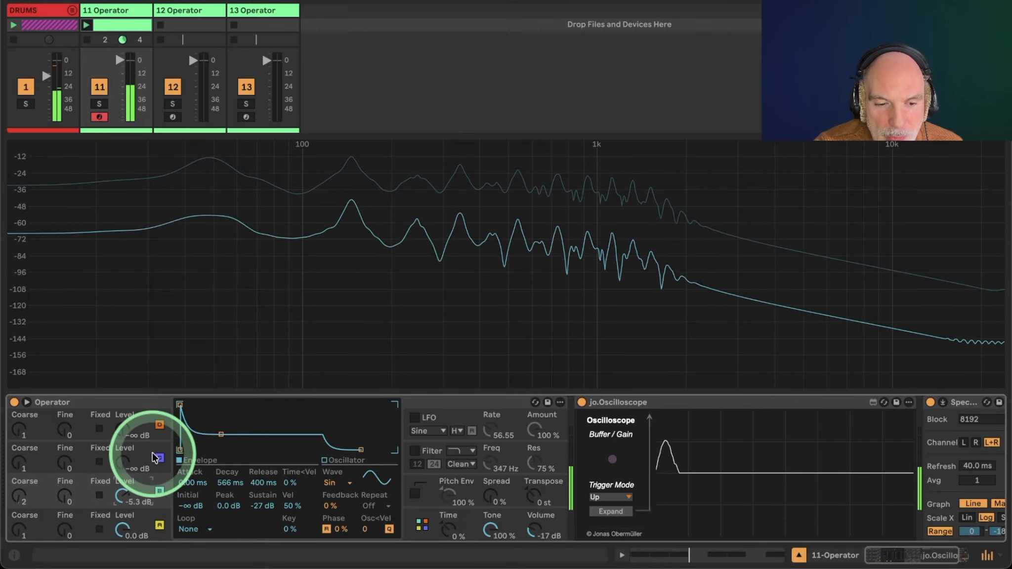
Set oscillator C's level to 0 dB and shorten its envelope decay to 83.5 ms.
left_click(152, 454)
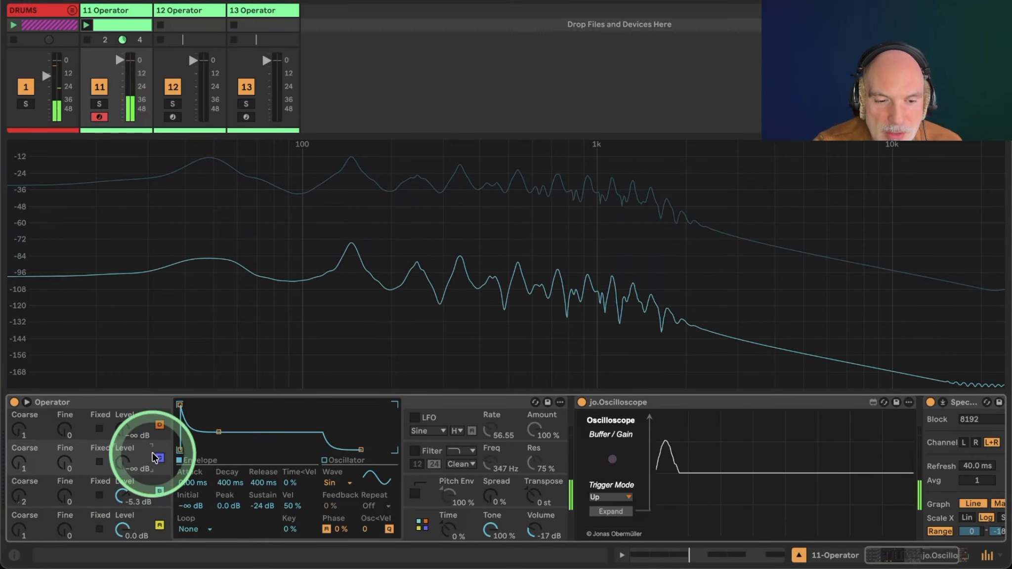
left_click(121, 468)
left_click_drag(121, 468, 121, 467)
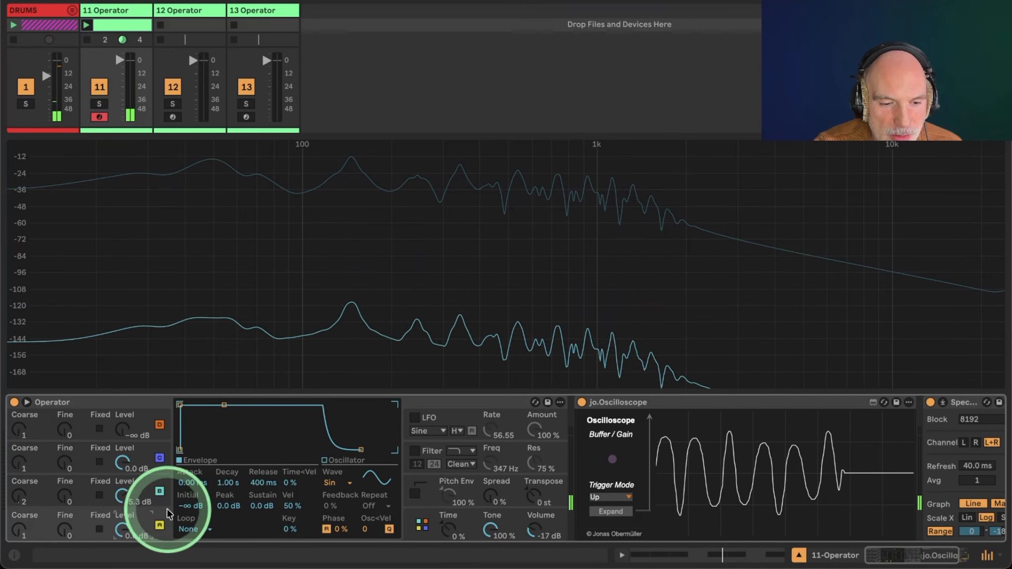
left_click_drag(219, 431, 208, 404)
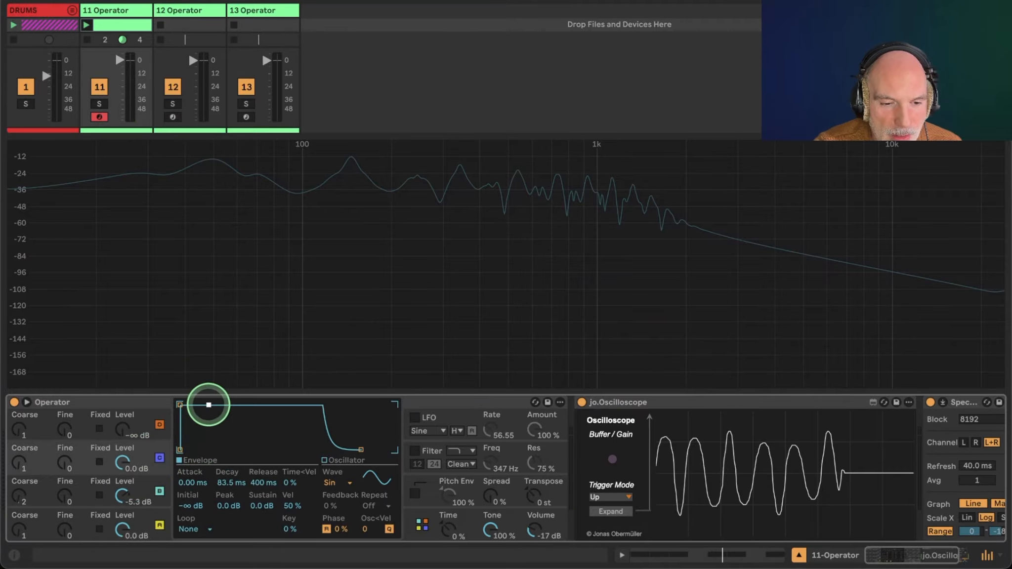
left_click(143, 451)
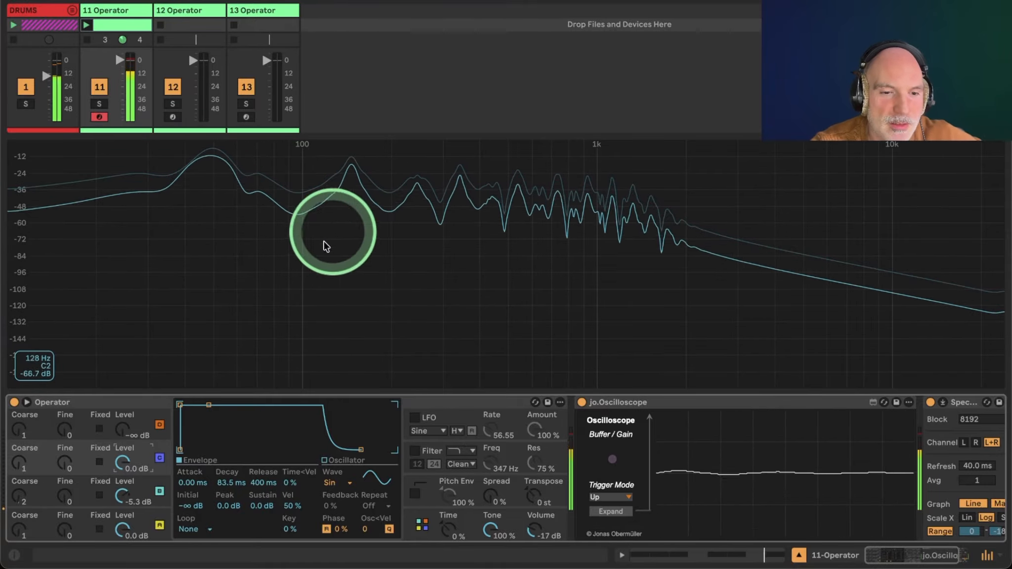
Set oscillator B's level to -11 dB.
left_click_drag(123, 495, 124, 504)
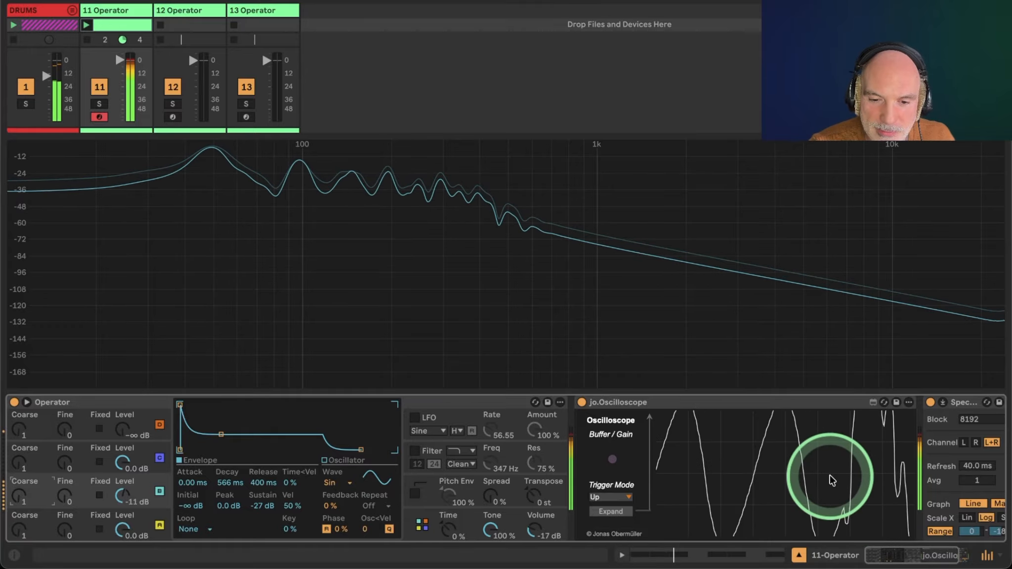
Inspect the global settings and the mixer levels of the drums, Operator and main tracks, then return to the Operator track.
left_click(534, 536)
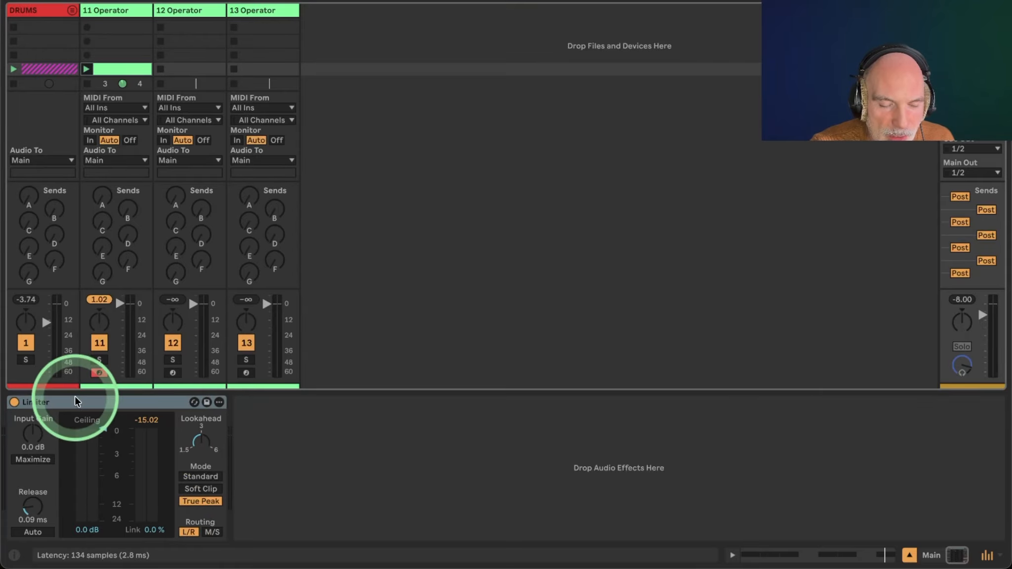
left_click(127, 398)
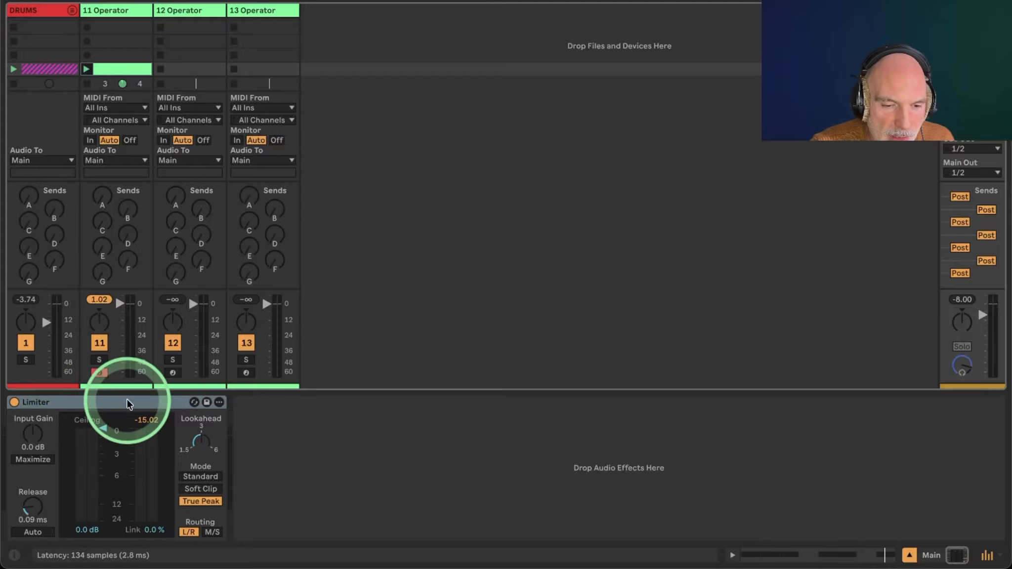
mouse_move(127, 400)
left_mouse_down()
mouse_move(140, 410)
mouse_move(139, 283)
mouse_move(39, 11)
left_mouse_up()
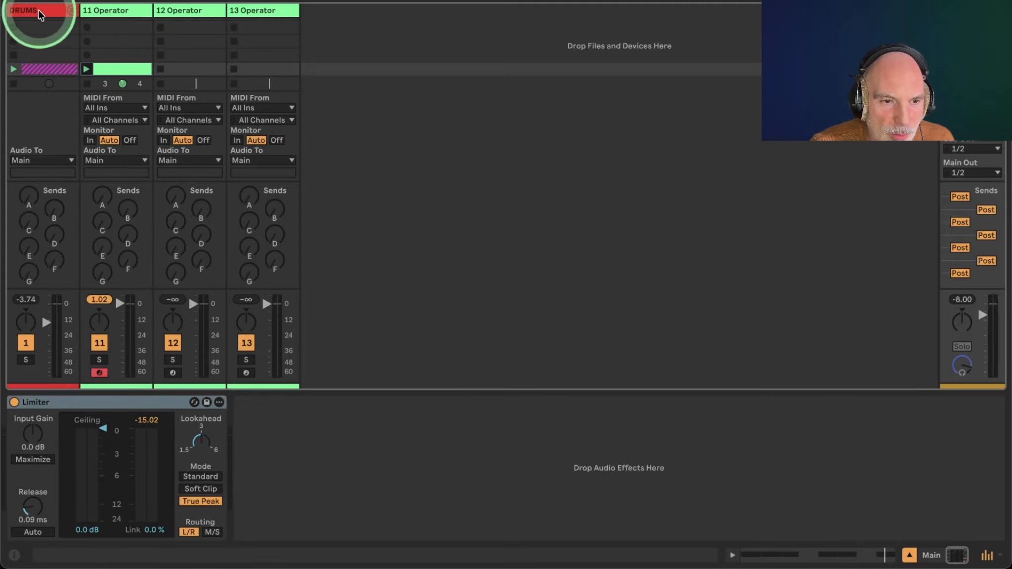
left_click(39, 12)
left_click(86, 297)
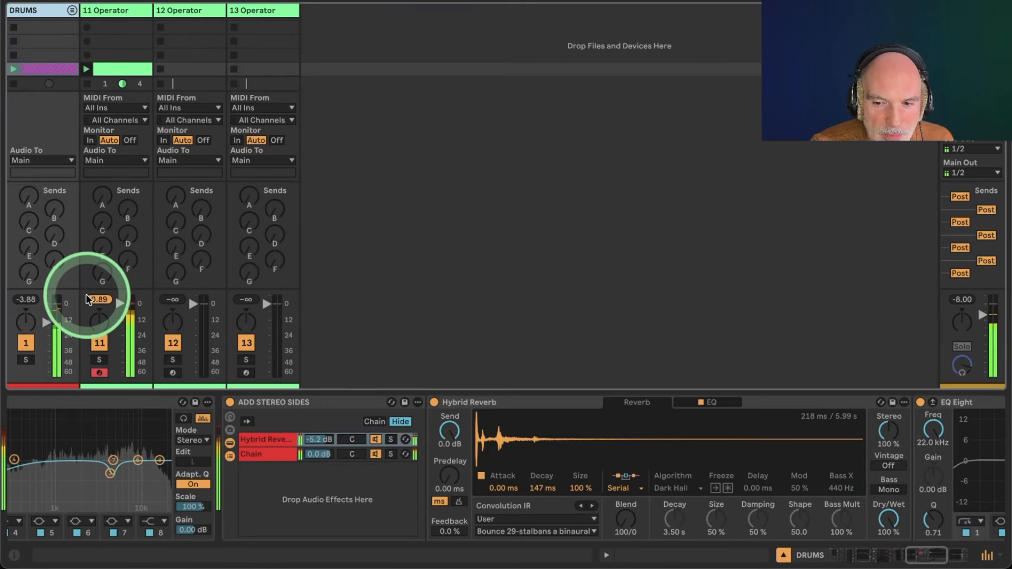
left_click(966, 300)
left_click(698, 321)
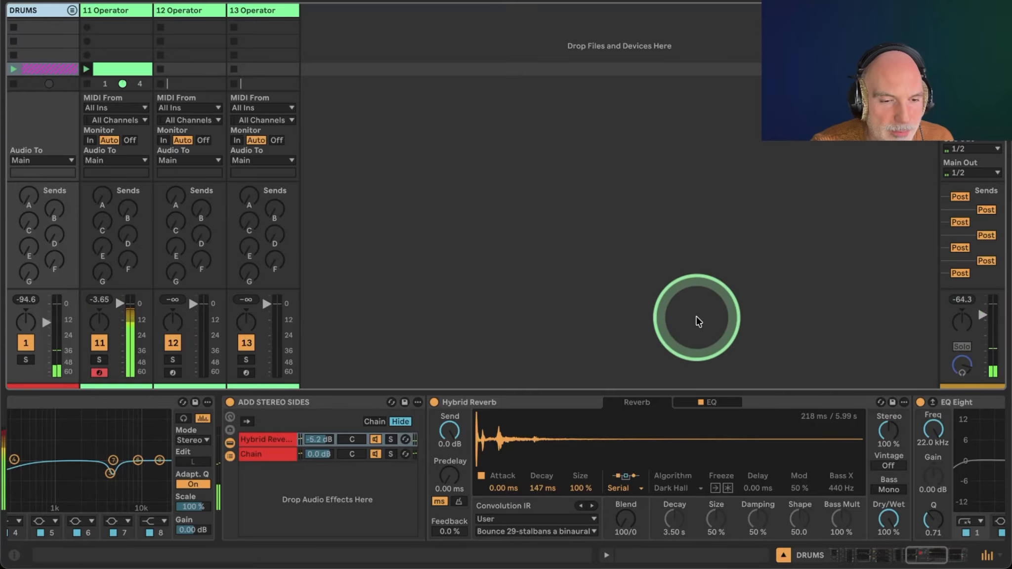
mouse_move(697, 318)
left_mouse_down()
mouse_move(159, 361)
mouse_move(68, 35)
left_mouse_up()
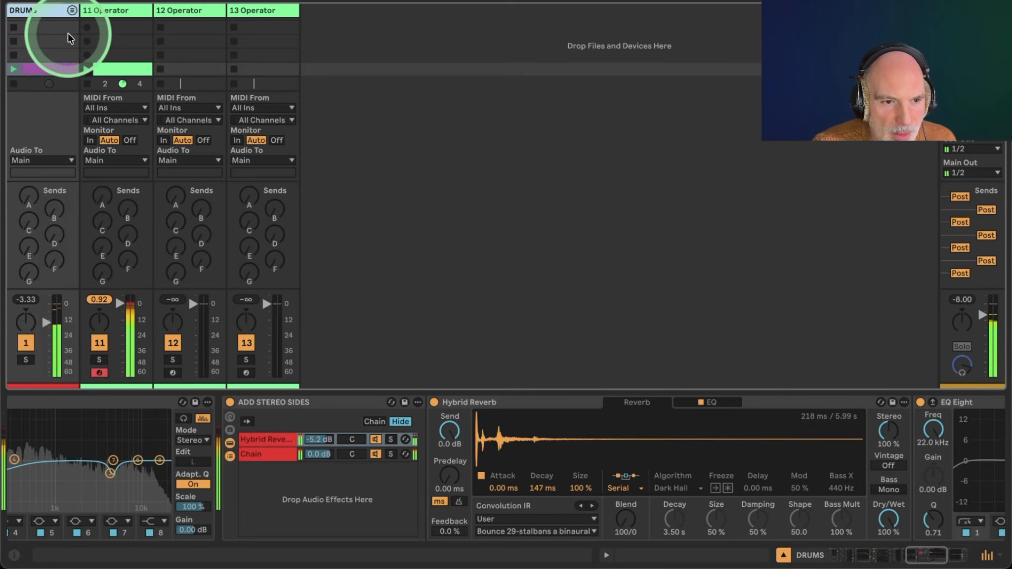
left_click(101, 12)
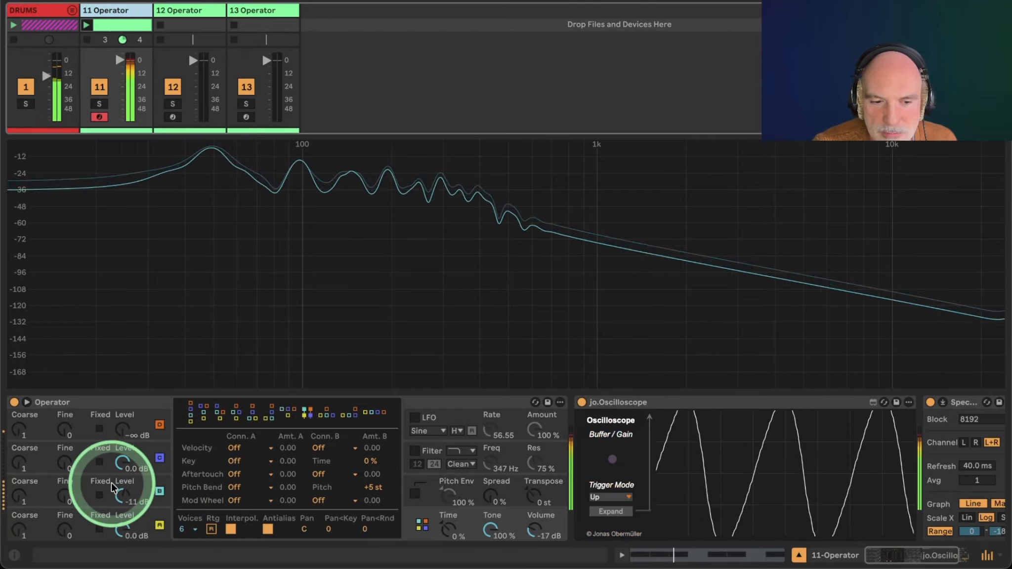
Restart playback and lower oscillator B's level to -14 dB.
left_click(26, 501)
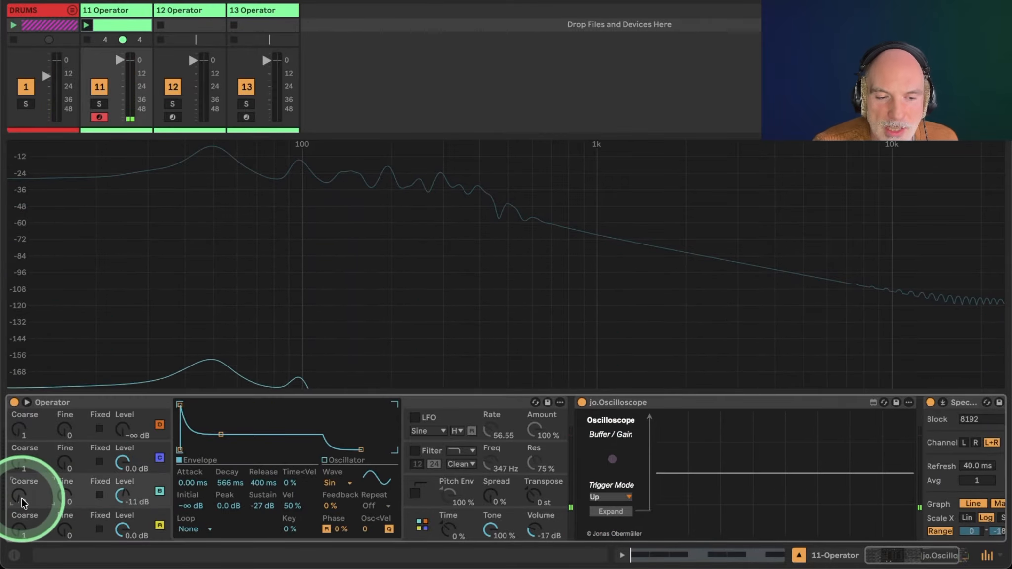
key("space")
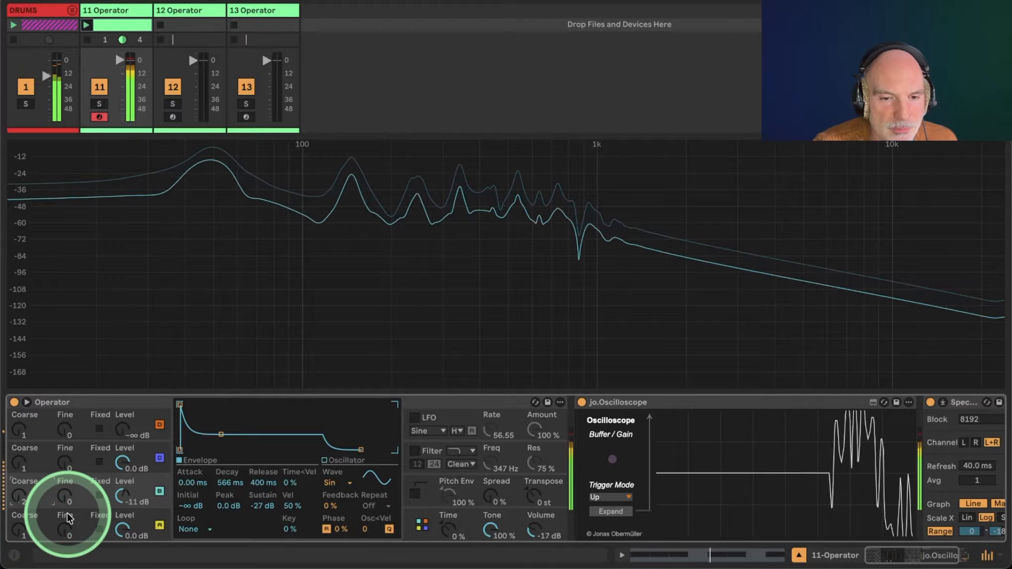
mouse_move(121, 495)
left_mouse_down()
mouse_move(121, 485)
mouse_move(121, 501)
left_mouse_up()
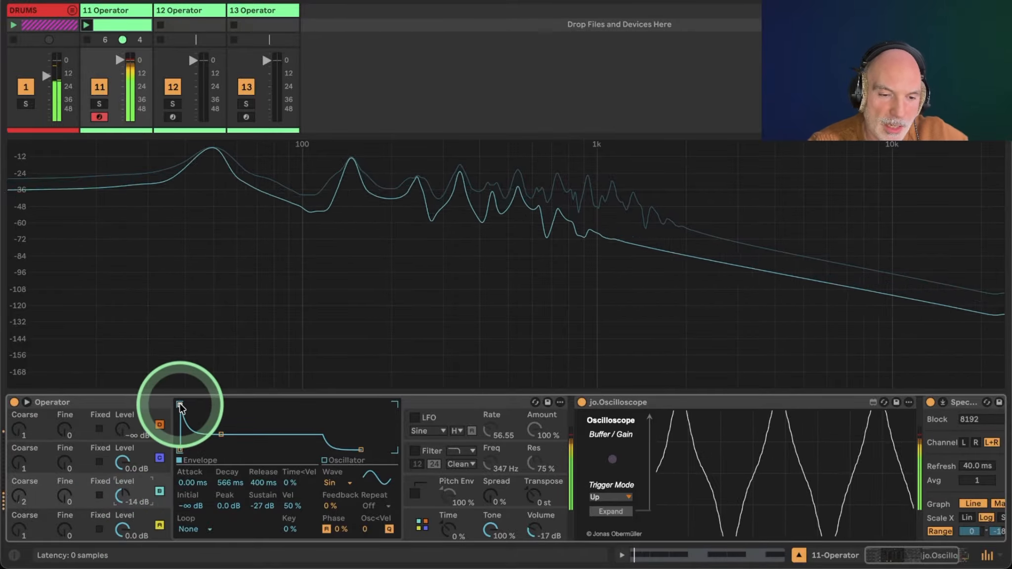
Lengthen oscillator B's envelope attack to 30.0 ms while restarting playback.
mouse_move(181, 407)
left_mouse_down()
mouse_move(178, 436)
mouse_move(178, 400)
mouse_move(196, 405)
left_mouse_up()
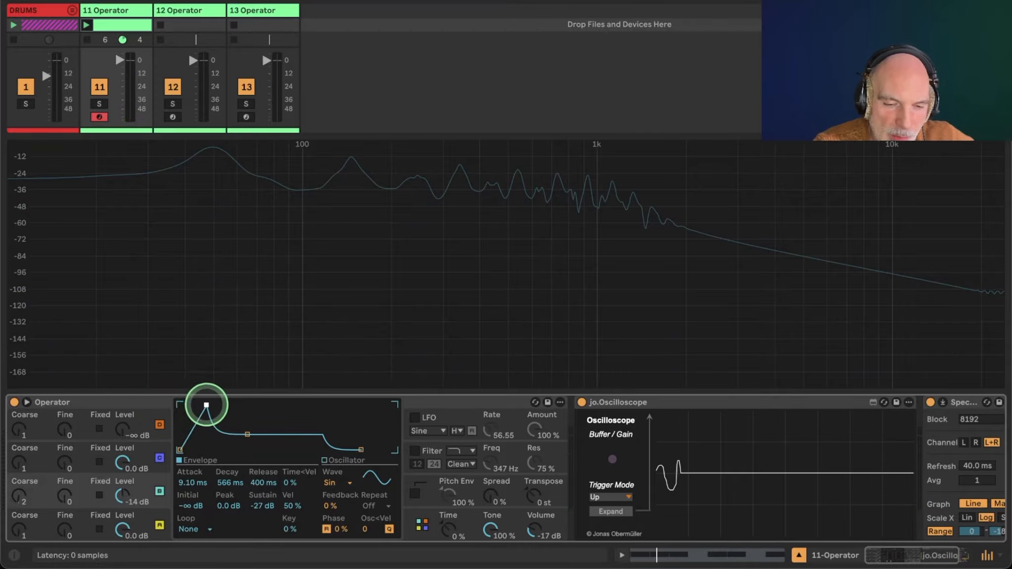
key("space")
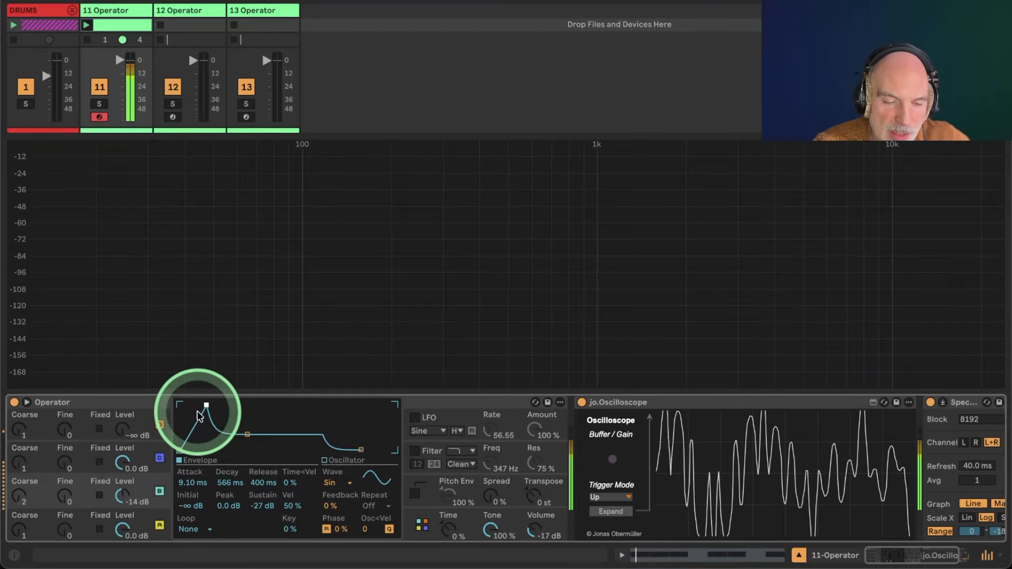
left_click_drag(206, 407, 207, 408)
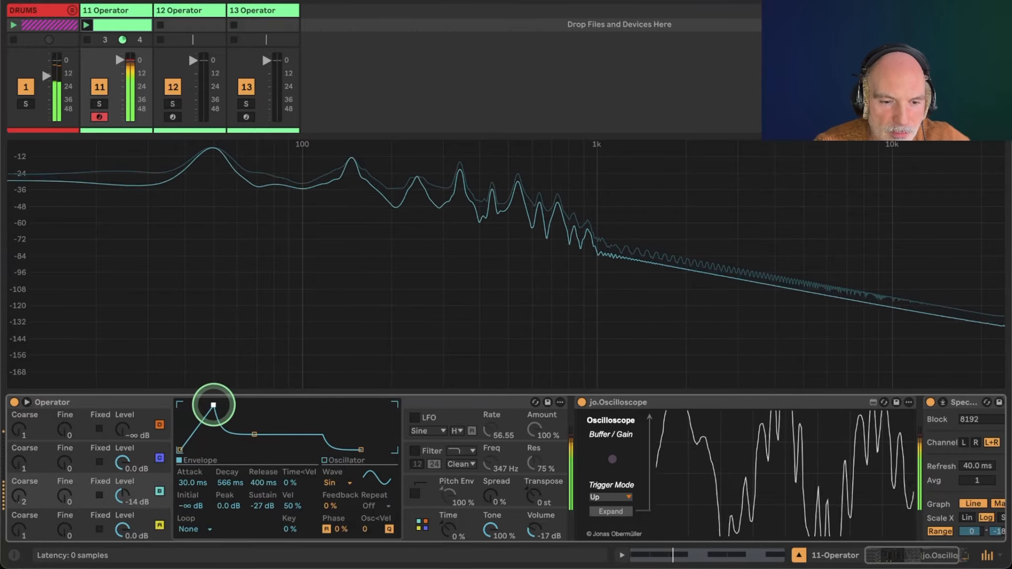
left_click_drag(213, 405, 213, 404)
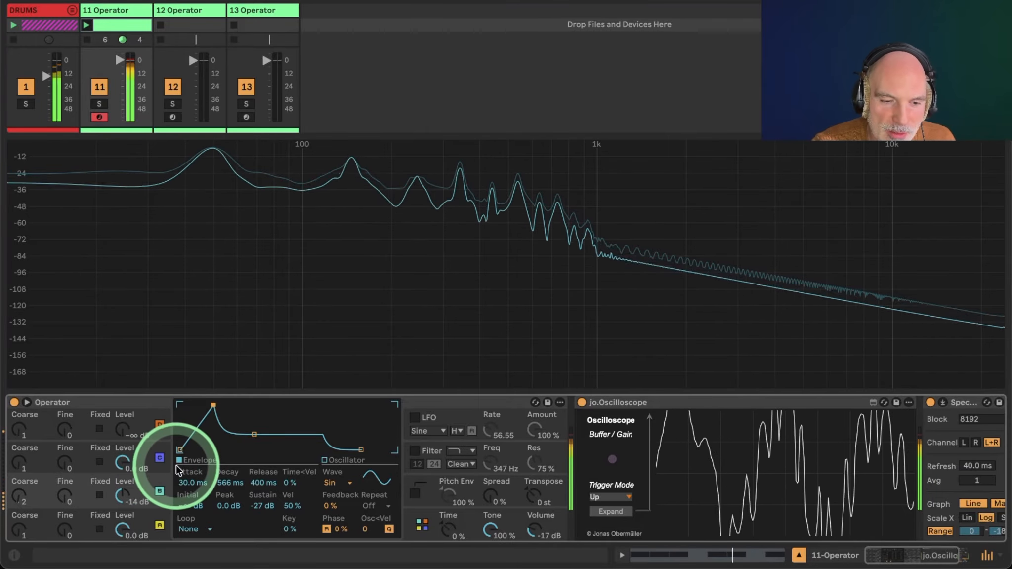
Turn off the drums track and reset oscillator B's envelope attack to 0 ms.
left_click(27, 87)
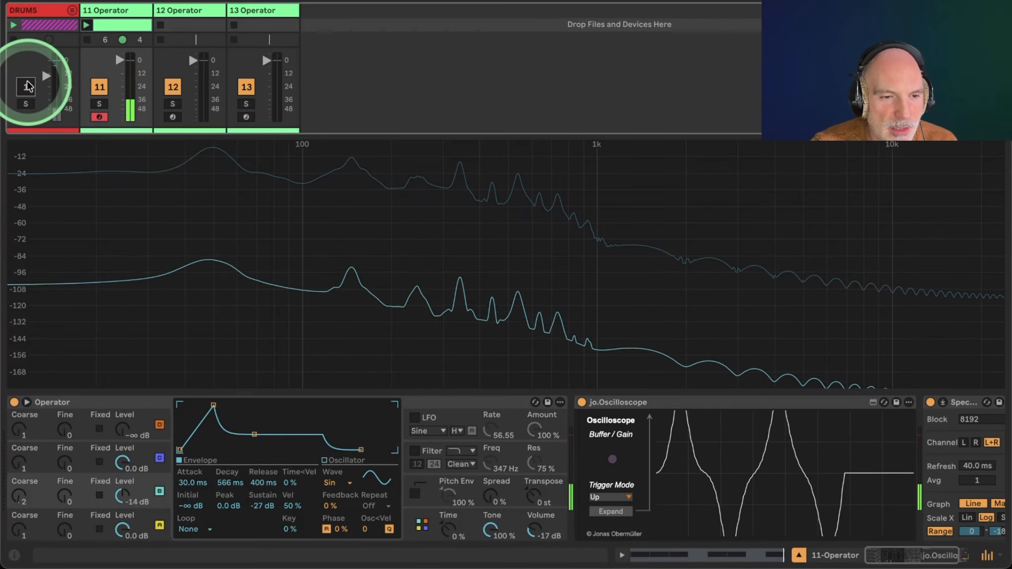
left_click(280, 383)
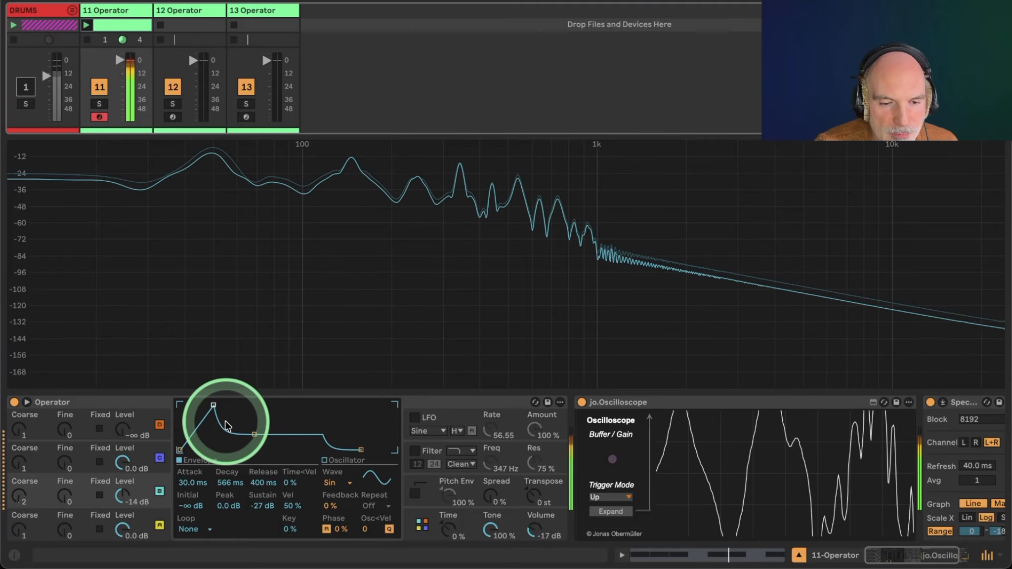
left_click(214, 405)
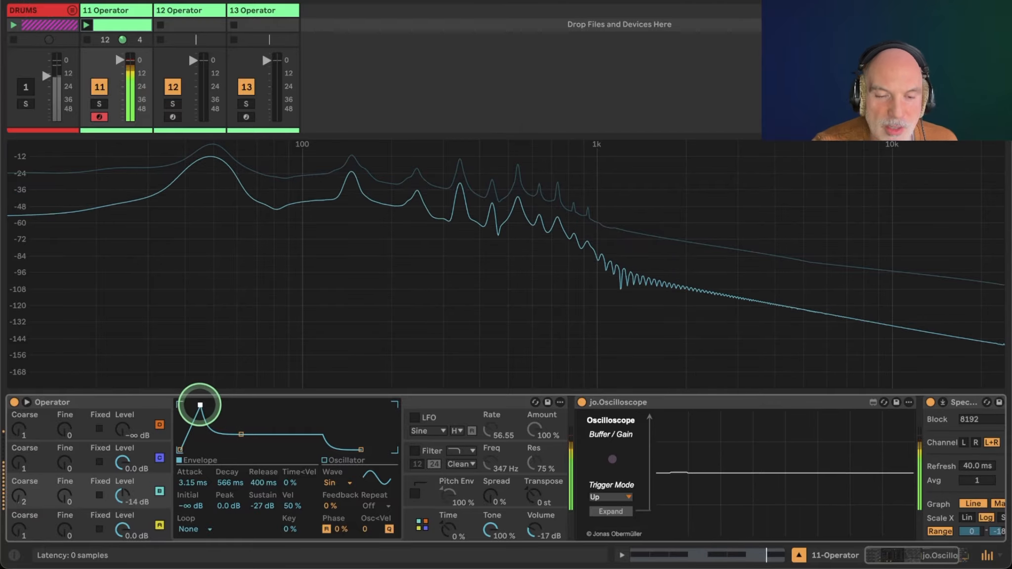
left_click_drag(200, 405, 180, 405)
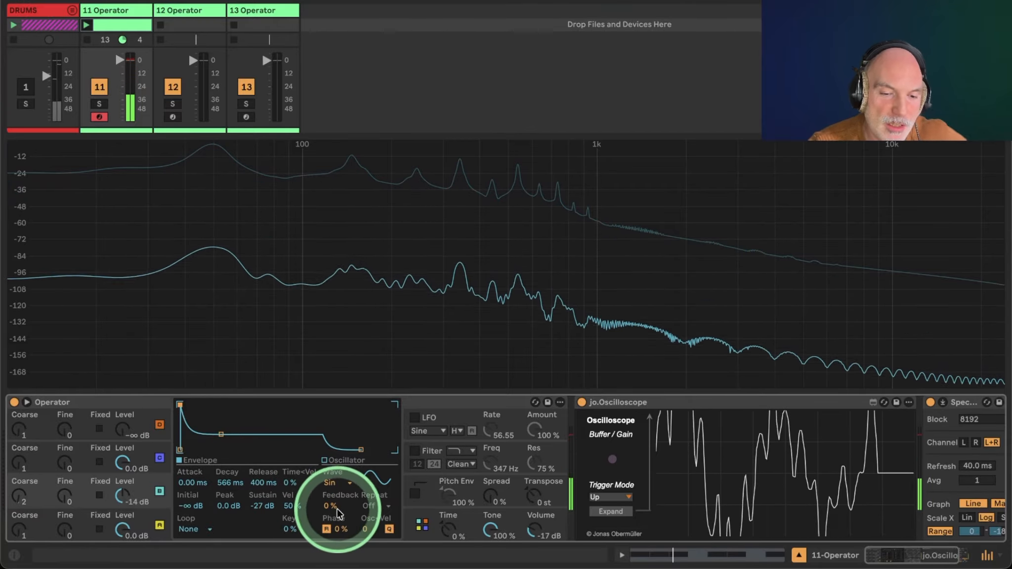
Select oscillator C and switch it off and back on while comparing the spectrum.
left_click(419, 526)
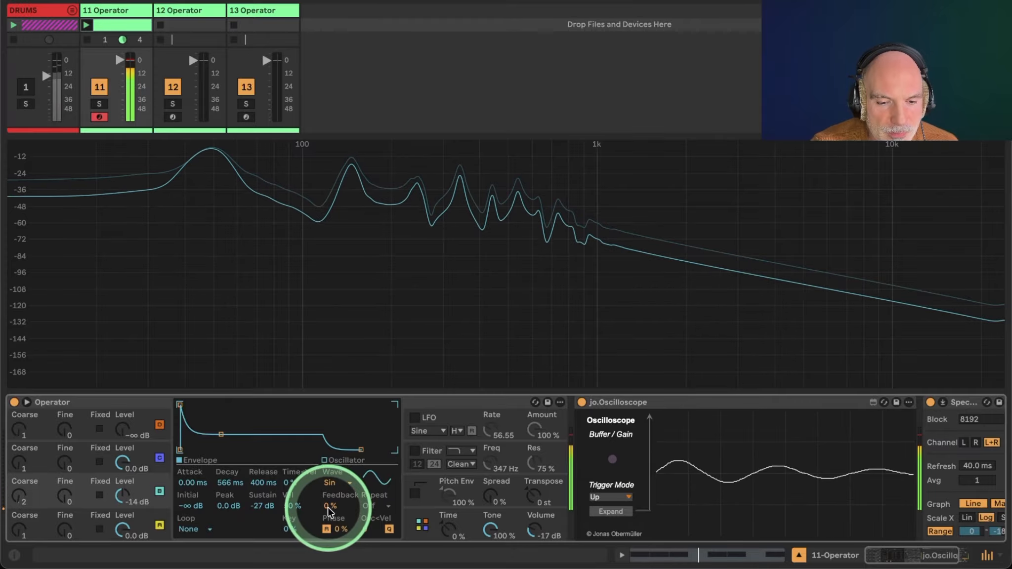
left_click(160, 459)
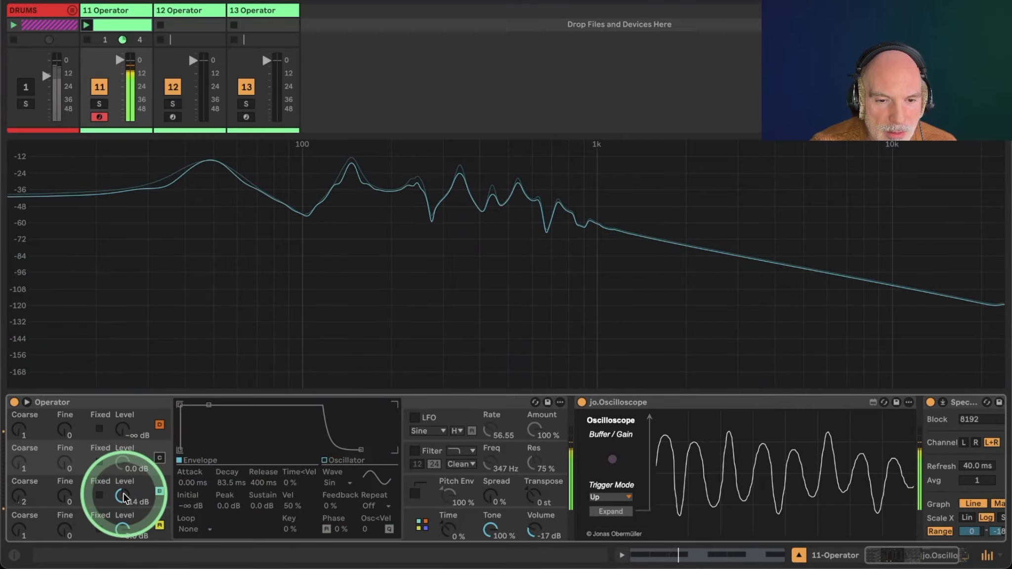
mouse_move(227, 179)
left_mouse_down()
mouse_move(206, 162)
mouse_move(164, 462)
mouse_move(153, 181)
mouse_move(210, 107)
mouse_move(221, 167)
left_mouse_up()
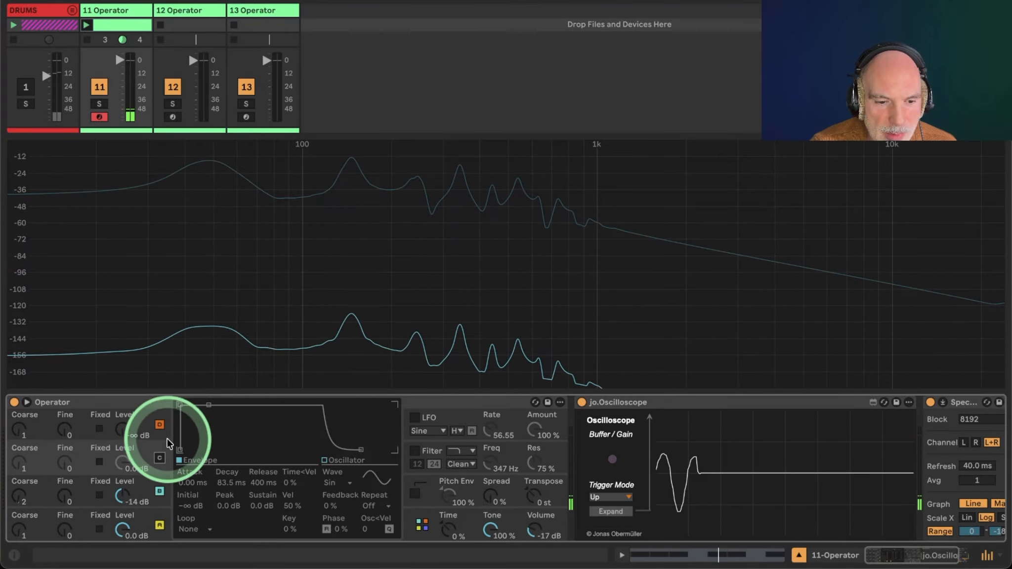
left_click(158, 454)
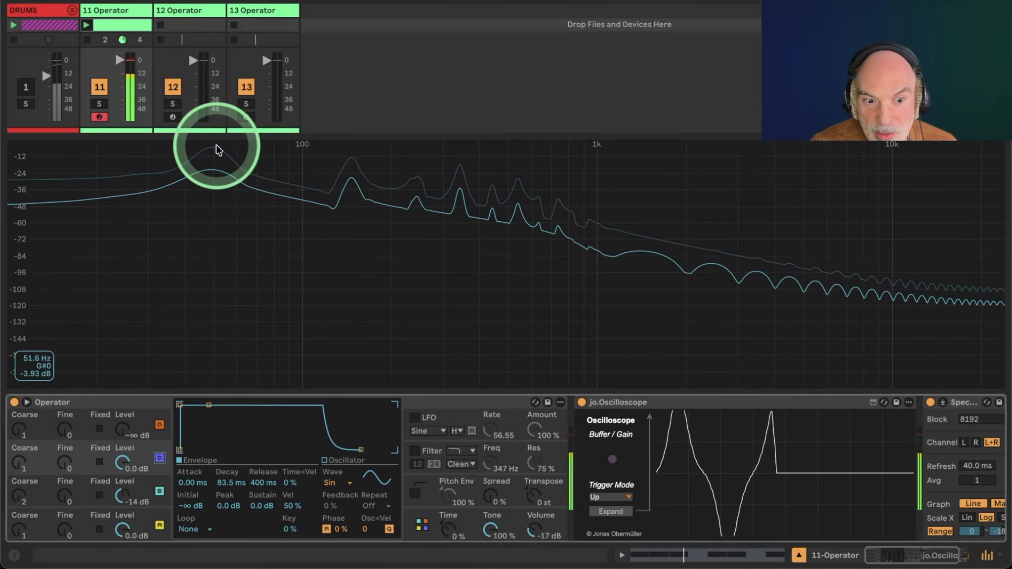
left_click_drag(218, 149, 140, 497)
left_click(140, 493)
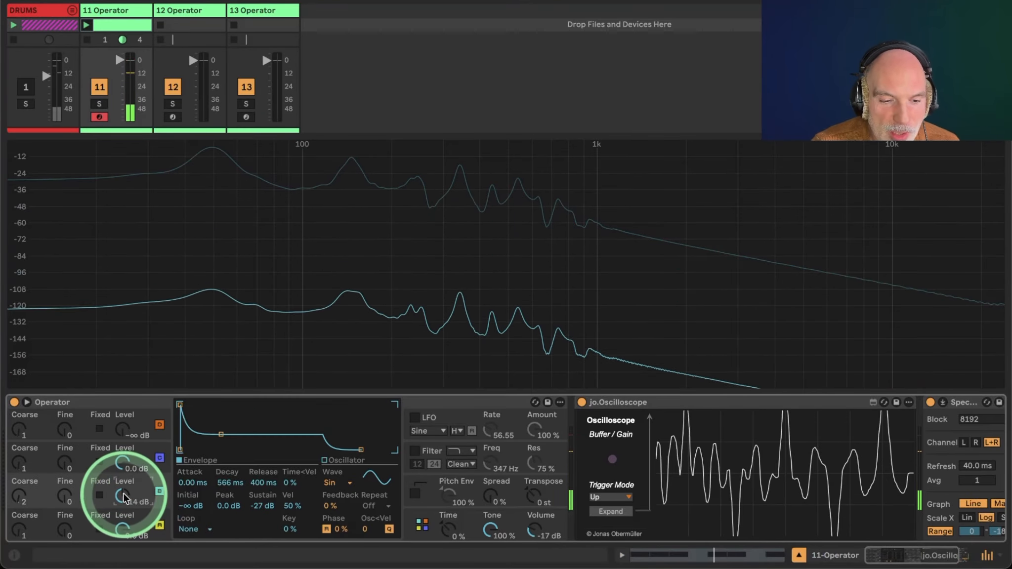
Toggle oscillator C on and off again, leaving it switched off.
left_click(123, 500)
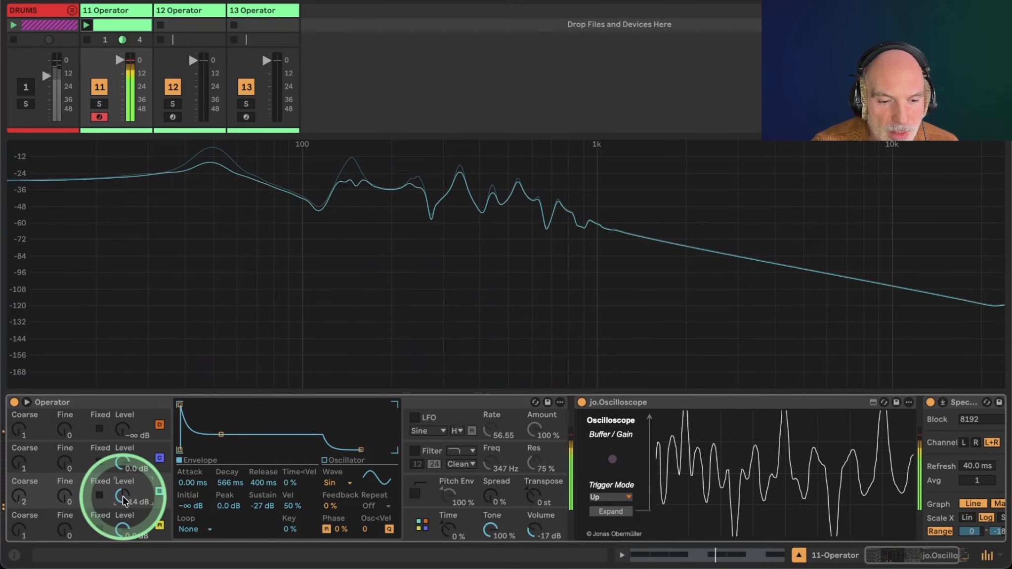
left_click(159, 458)
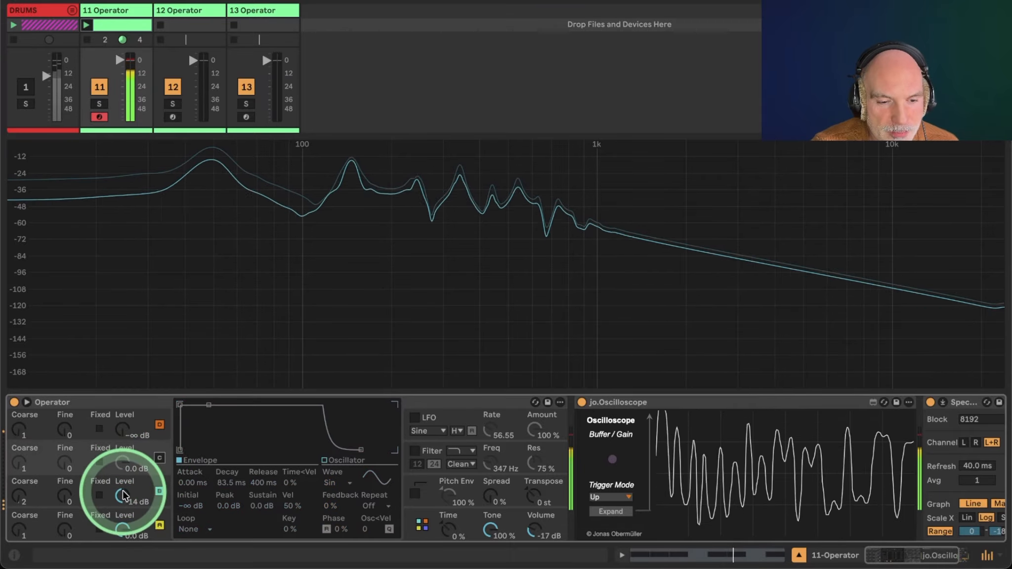
left_click_drag(122, 495, 122, 494)
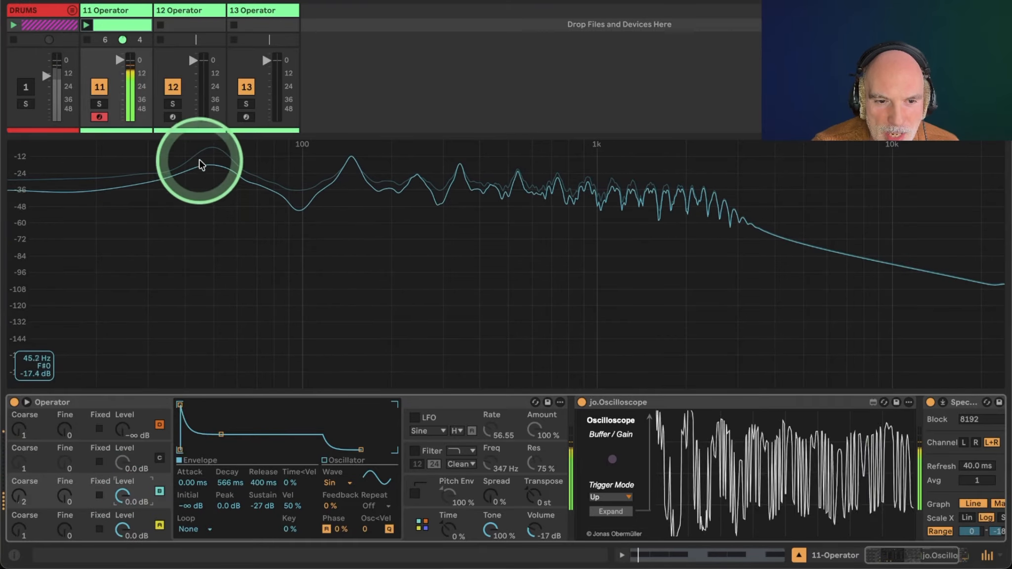
left_click_drag(199, 163, 167, 466)
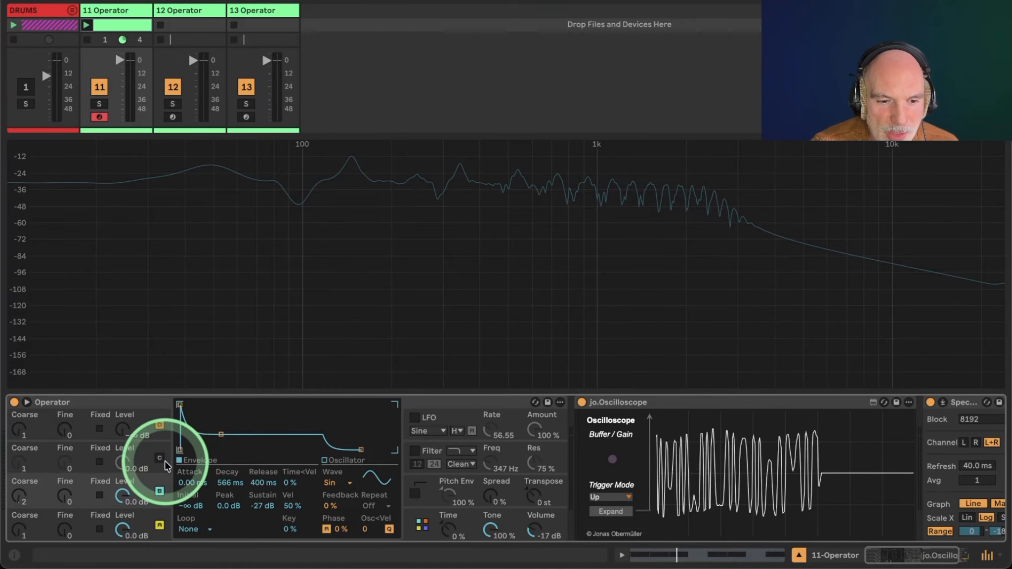
left_click(159, 459)
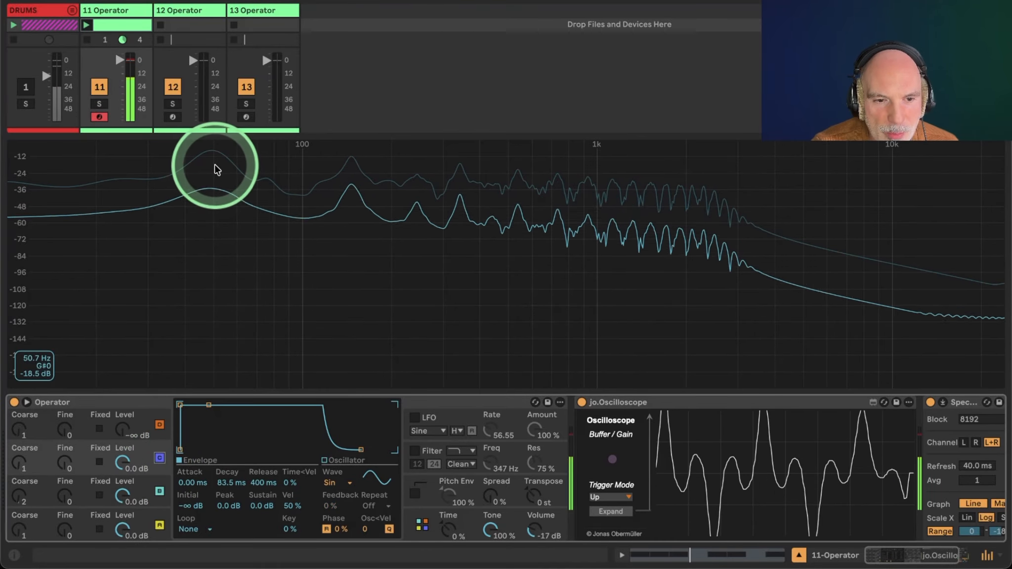
left_click(159, 459)
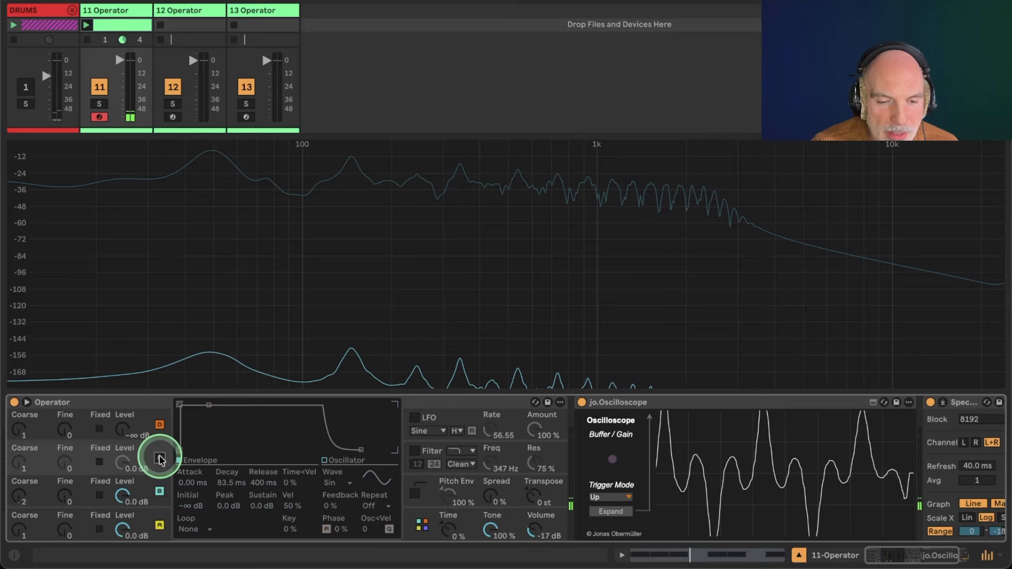
left_click(133, 485)
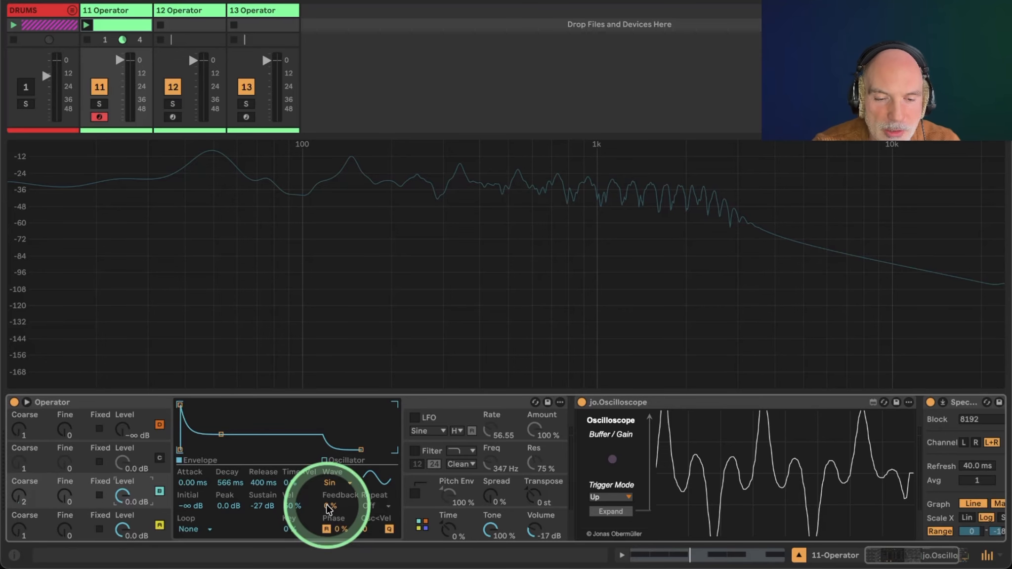
Raise oscillator B's feedback gradually up to 100%.
left_click_drag(328, 507, 326, 503)
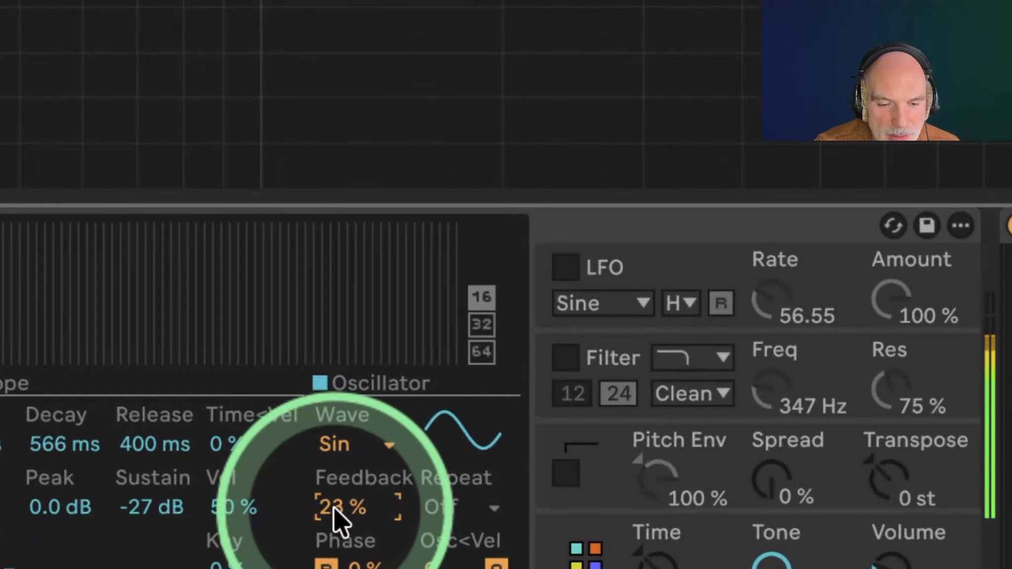
left_click_drag(334, 509, 333, 496)
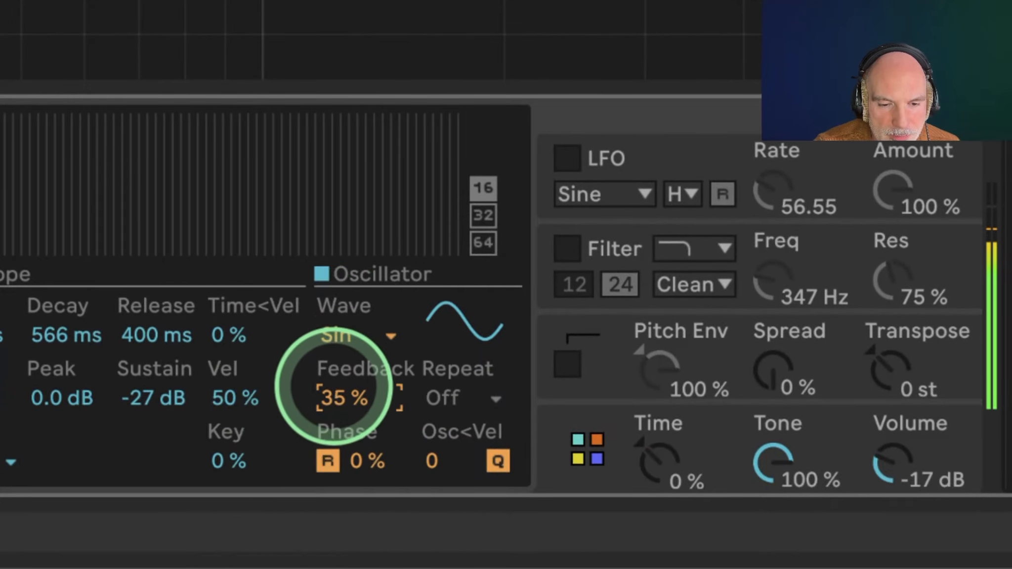
left_click_drag(333, 386, 334, 395)
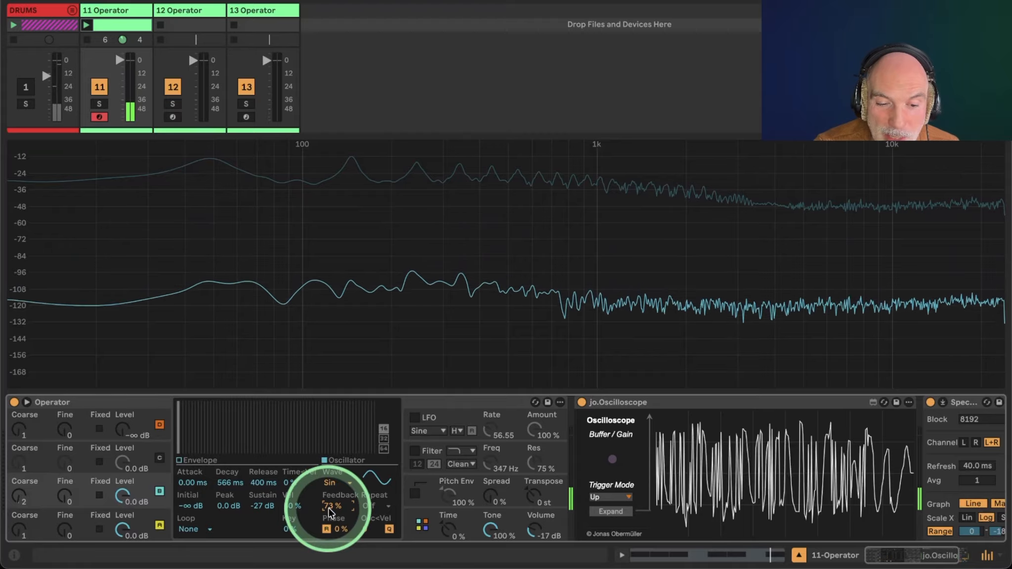
left_click_drag(329, 513, 329, 509)
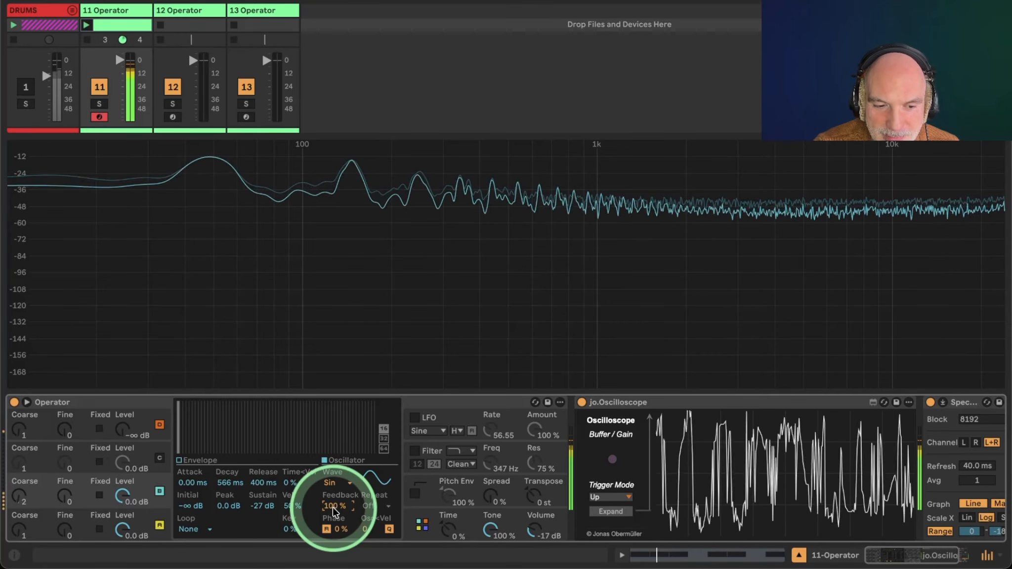
Show oscillator B's envelope and set its attack to about 26 ms.
left_click(183, 460)
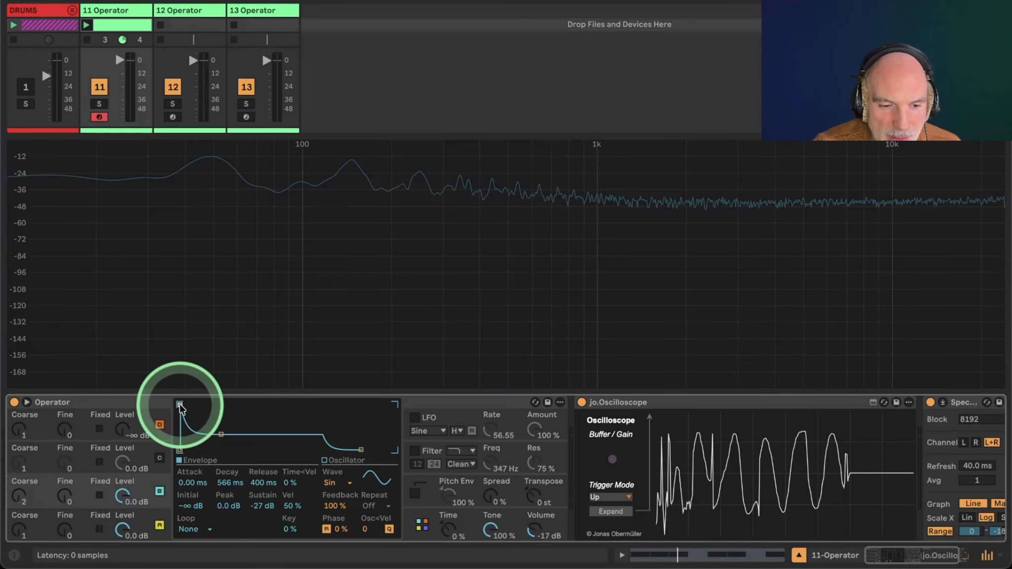
left_click_drag(223, 405, 219, 406)
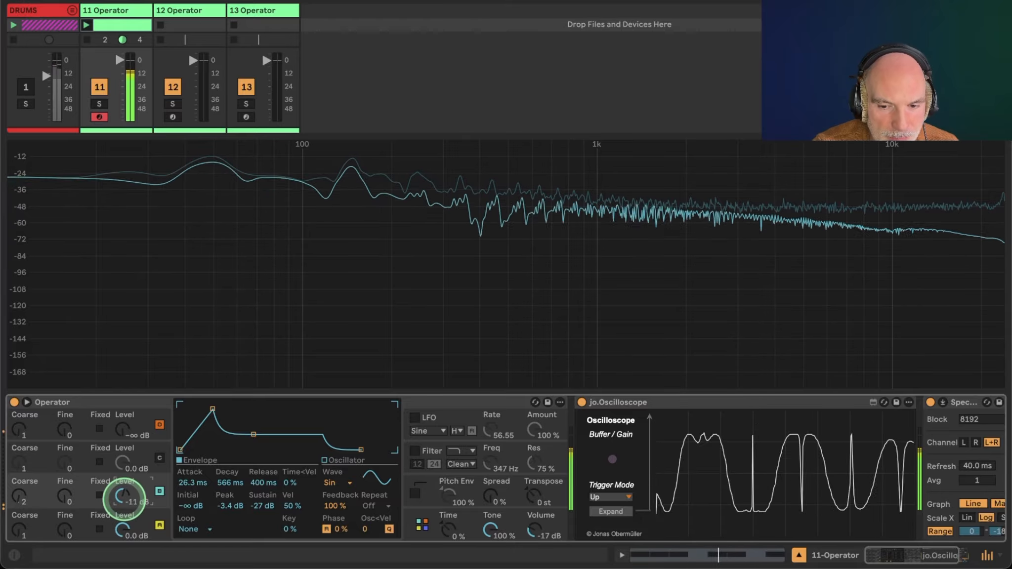
Lower oscillator B's level to -15 dB.
left_click(159, 461)
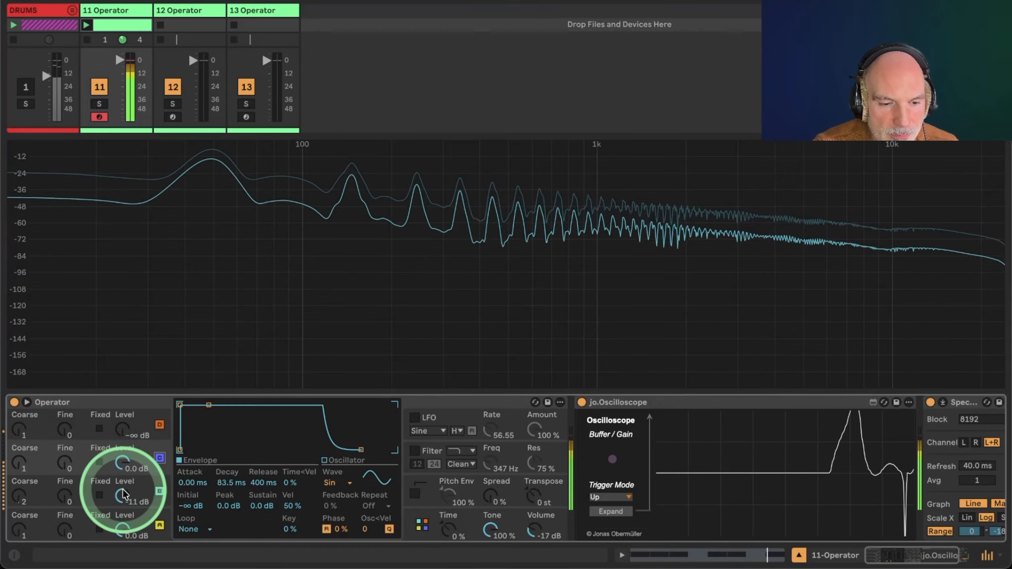
left_click_drag(122, 489, 122, 493)
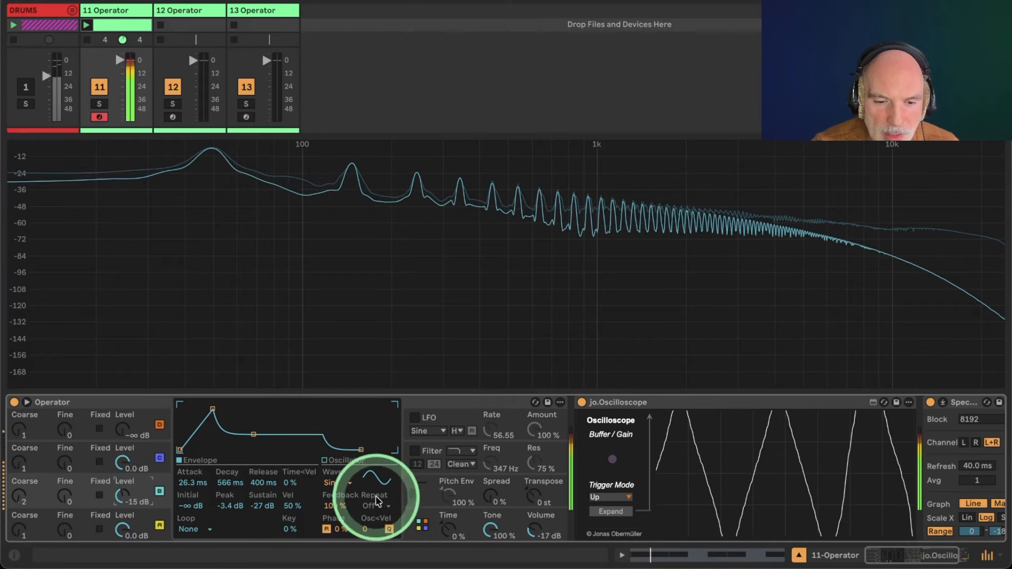
Set oscillator B's feedback to 63%.
left_click(334, 506)
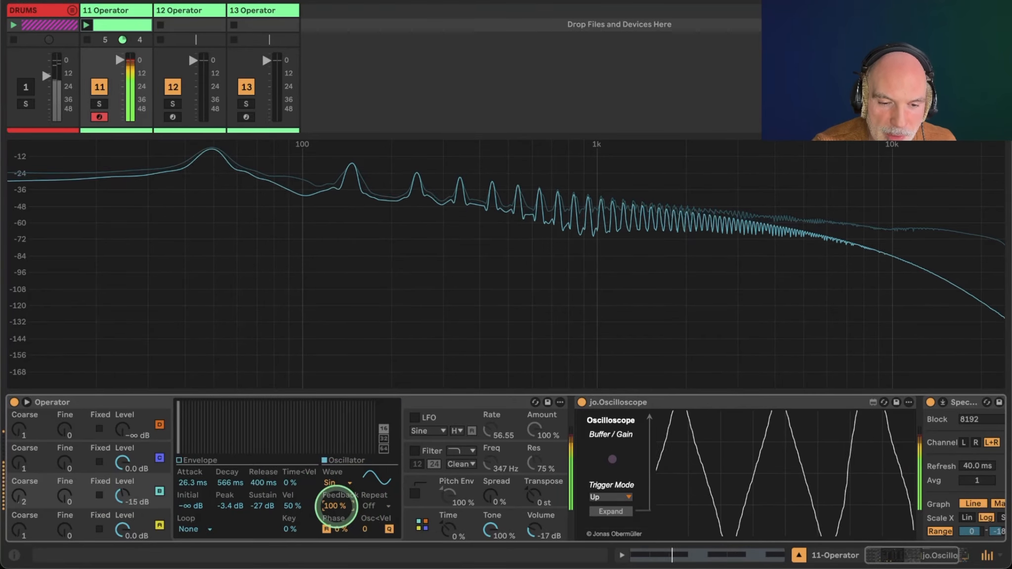
left_click_drag(333, 505, 334, 524)
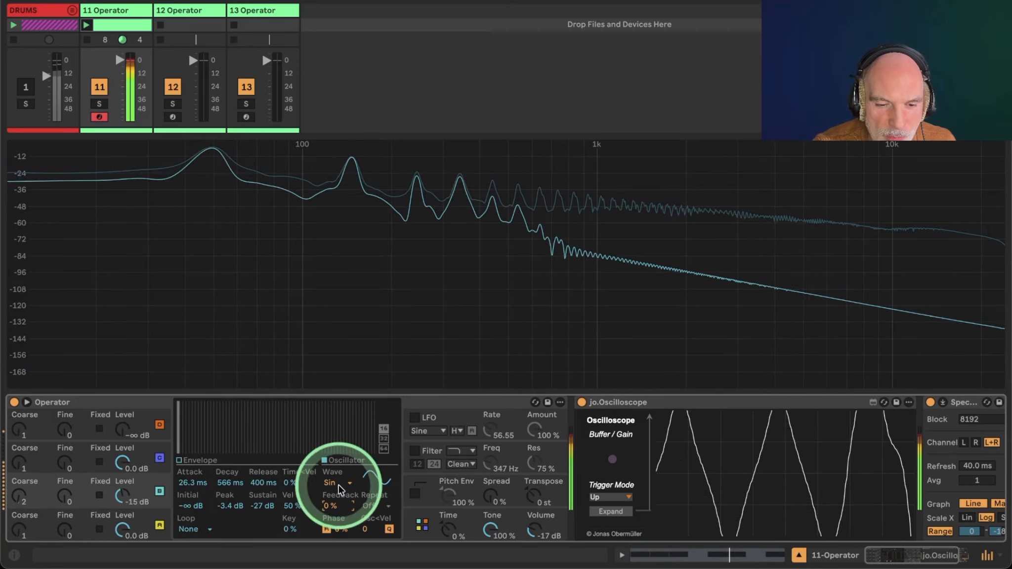
left_click_drag(324, 496, 328, 484)
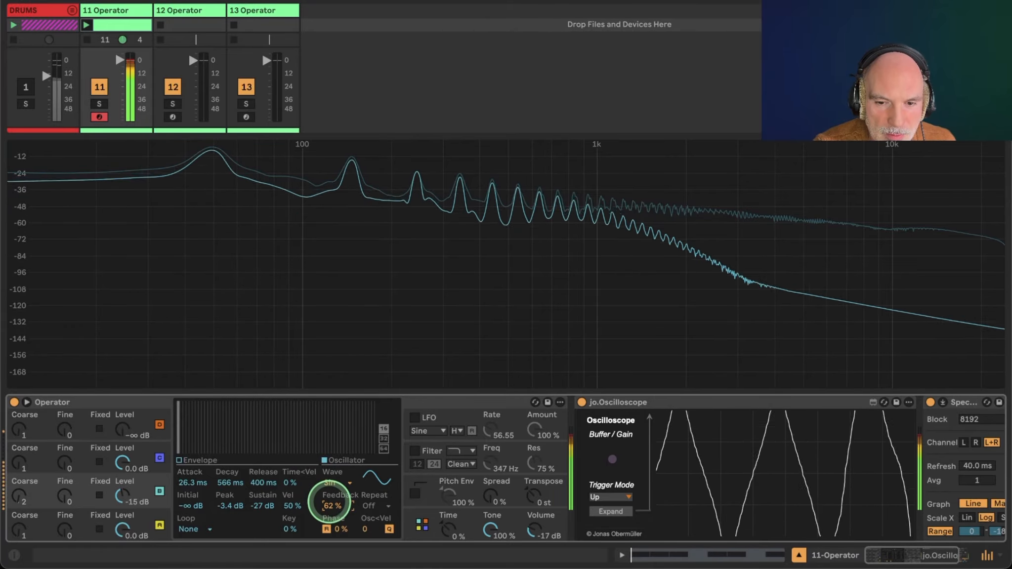
mouse_move(329, 502)
left_mouse_down()
mouse_move(328, 485)
mouse_move(329, 503)
left_mouse_up()
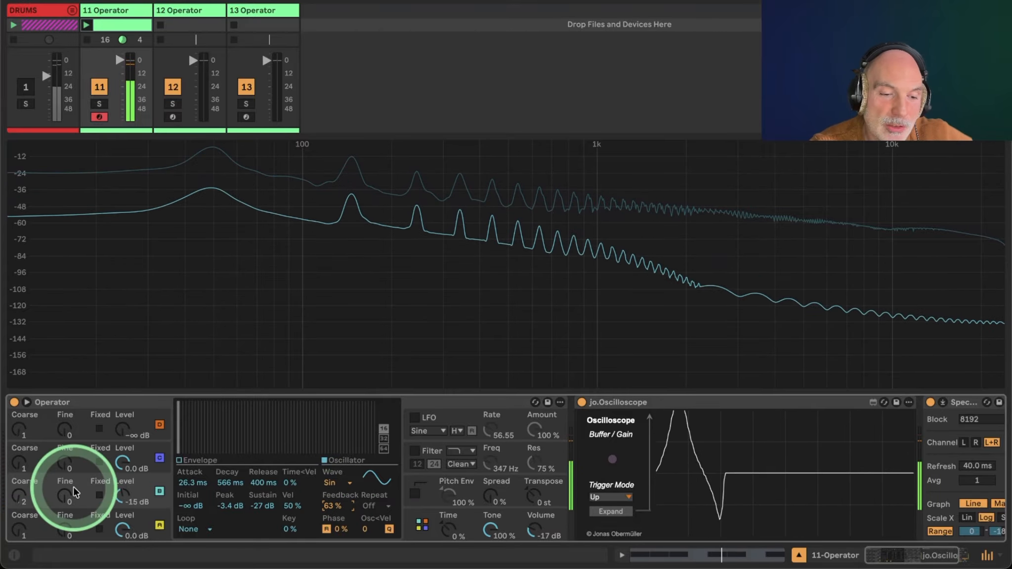
Set oscillator B's coarse tuning to 6 and lower its level to -31 dB.
left_click(20, 499)
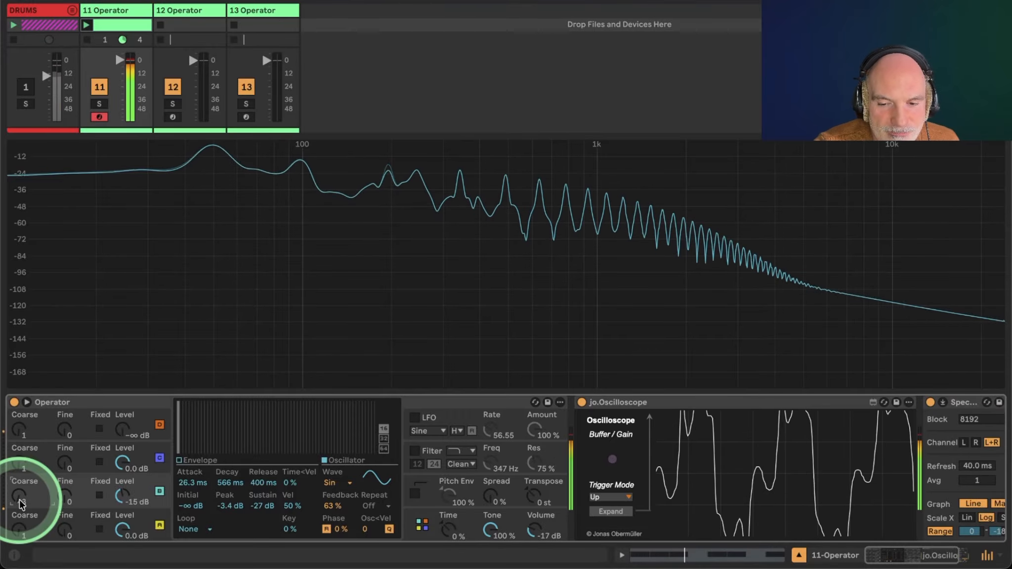
left_click_drag(21, 503, 45, 519)
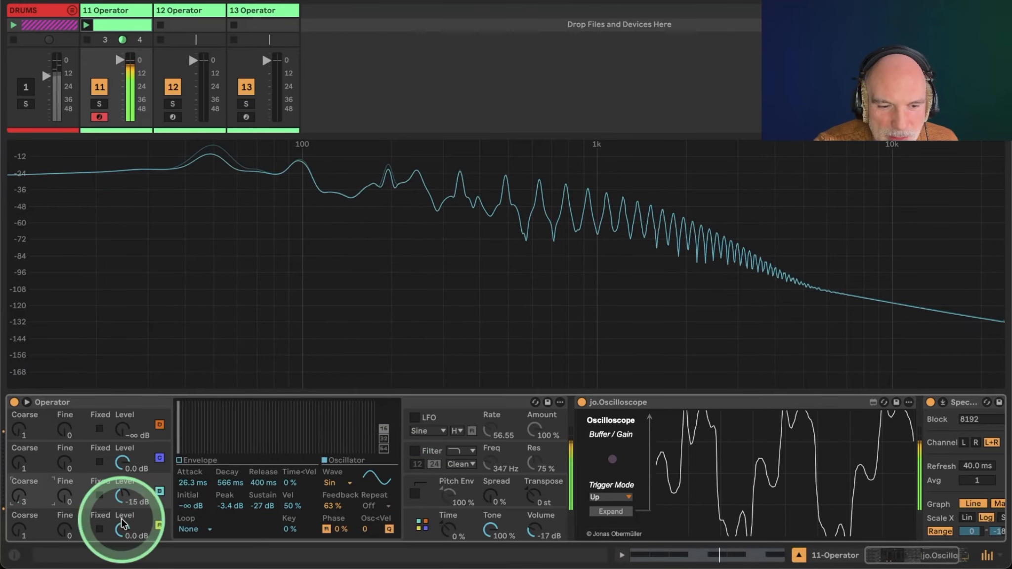
left_click_drag(21, 497, 22, 492)
left_click(75, 334)
left_click(754, 465)
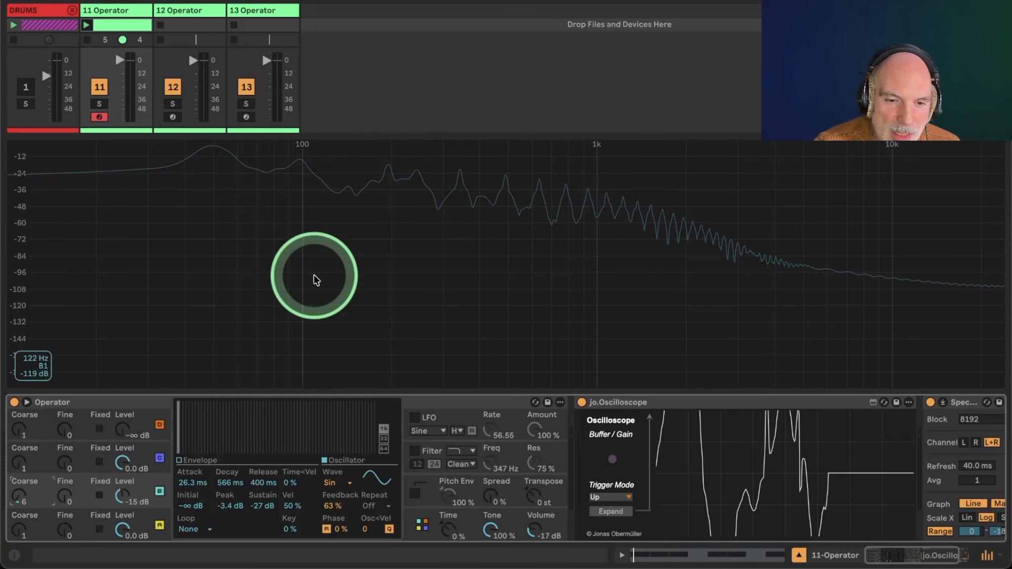
left_click(725, 293)
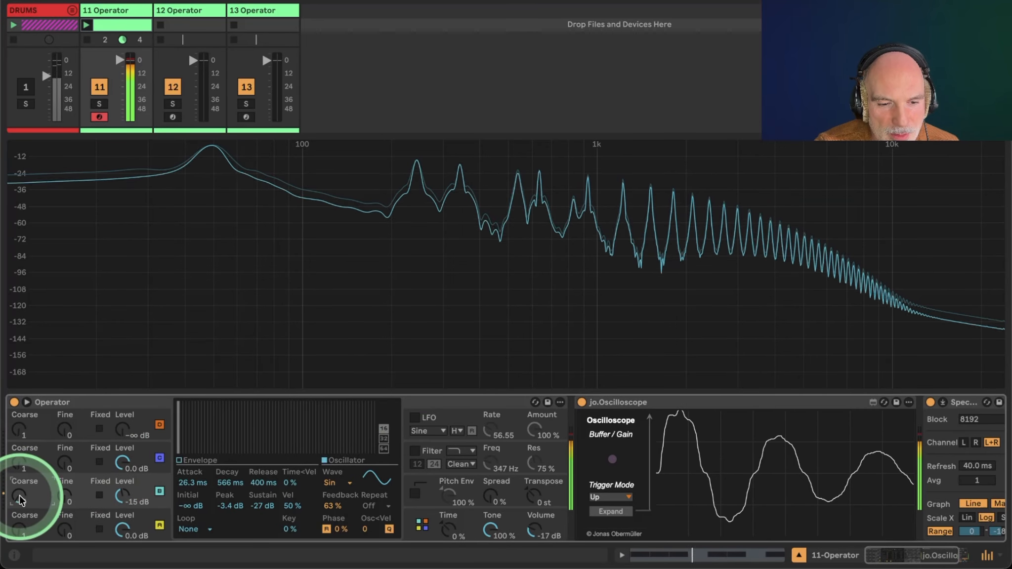
left_click_drag(21, 500, 86, 487)
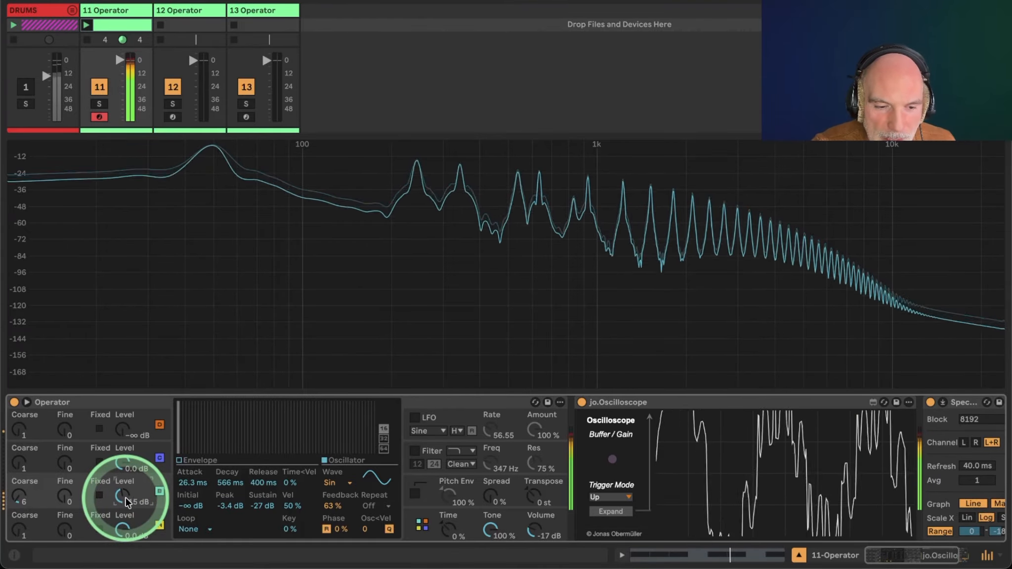
left_click_drag(124, 496, 126, 497)
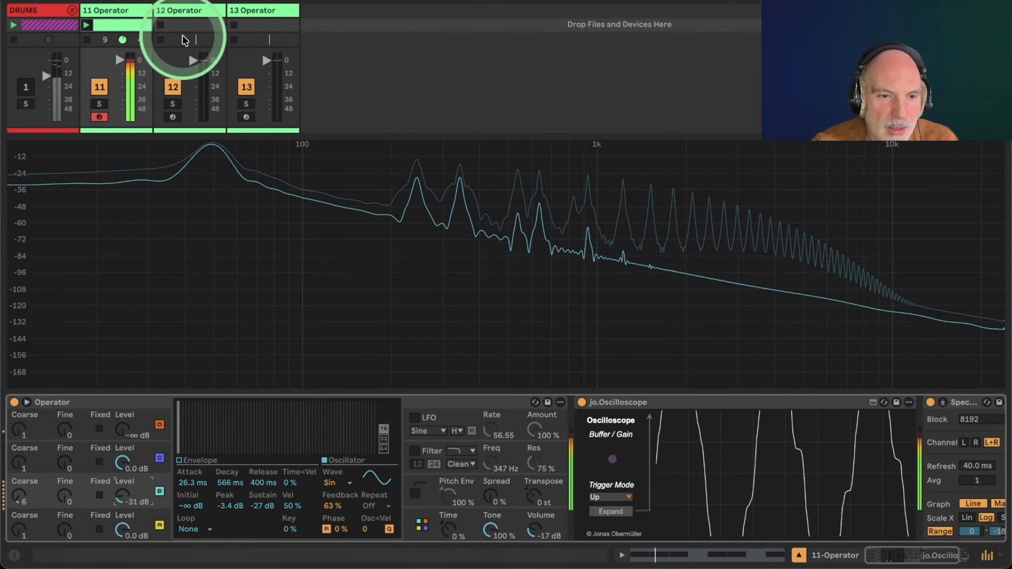
Turn the drums track back on and reset oscillator B's envelope attack to 0 ms.
left_click(25, 88)
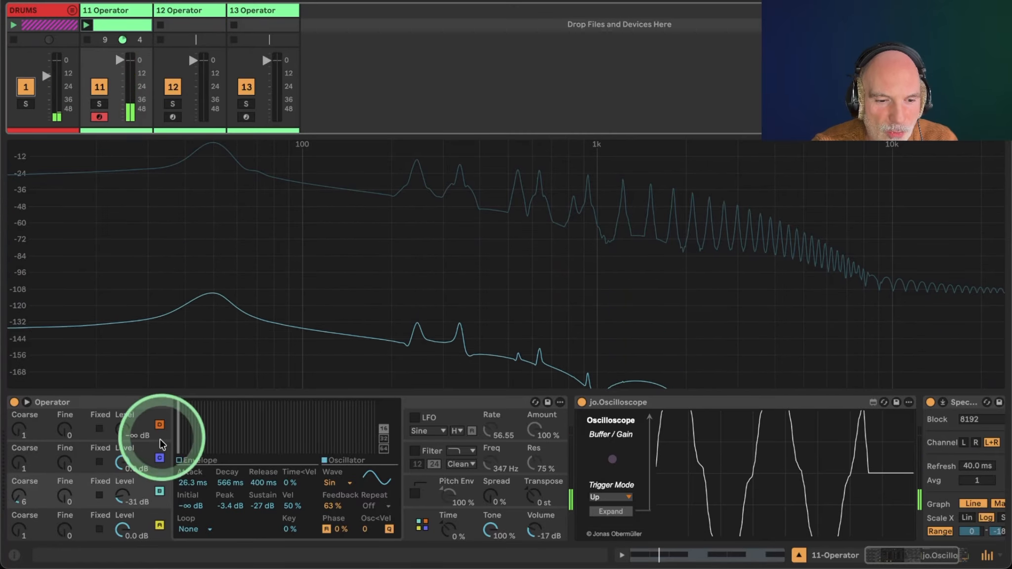
left_click(173, 464)
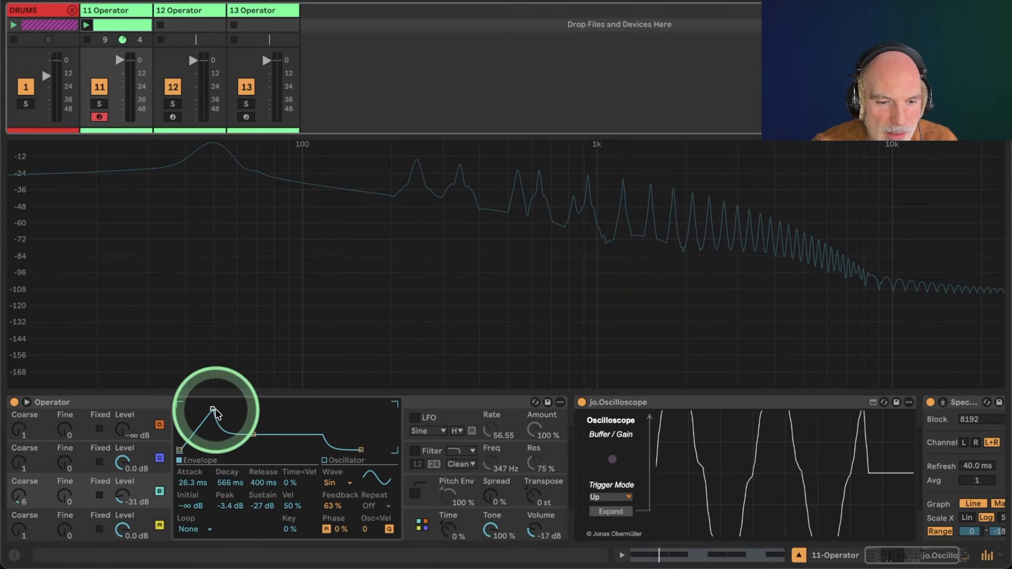
left_click_drag(214, 407, 182, 408)
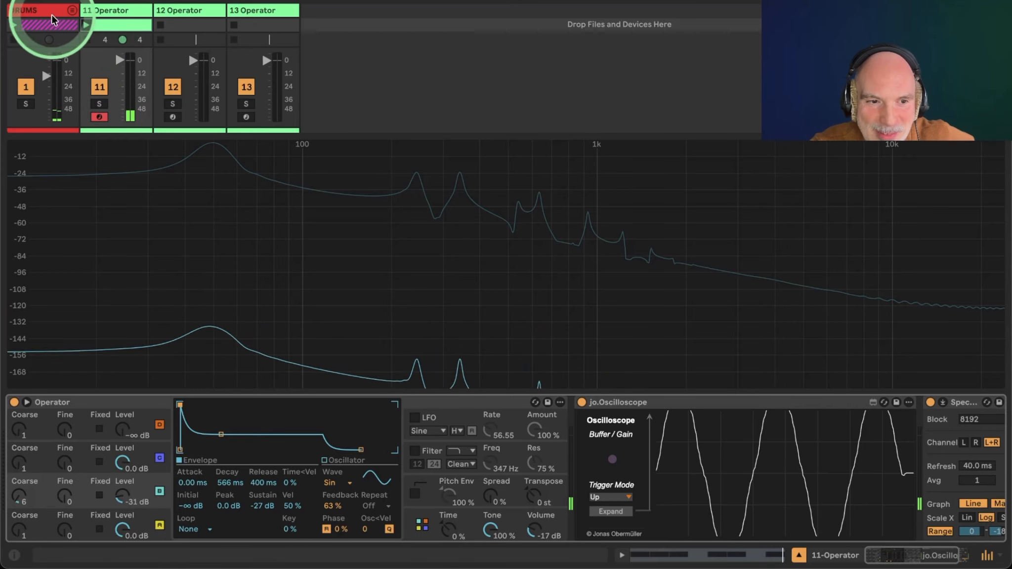
Open the Operator clip and draw an Osc-B Level envelope raising oscillator B's level around beat 1.3.
left_click(110, 41)
left_click(704, 390)
left_click_drag(363, 195, 121, 48)
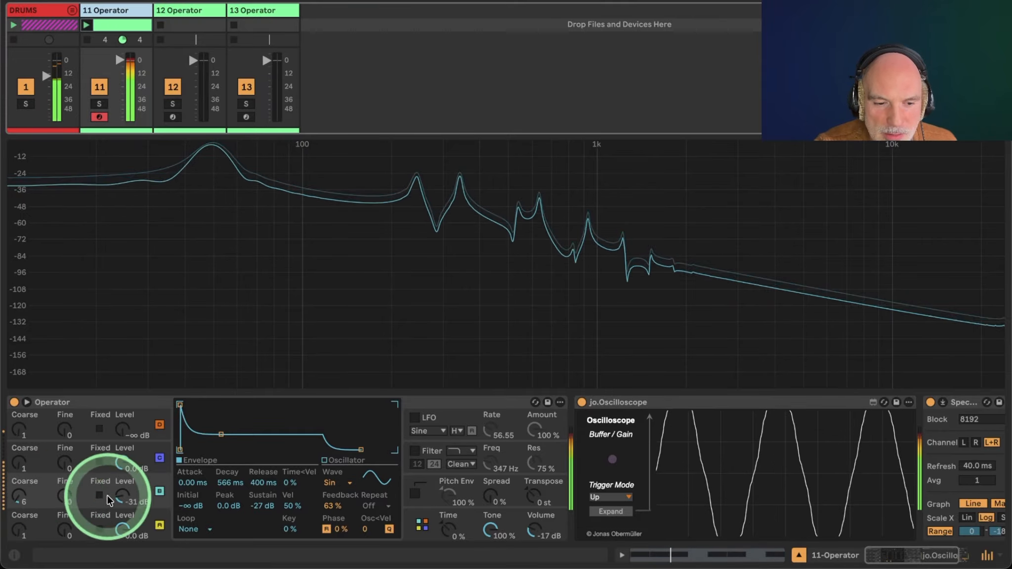
left_click(125, 501)
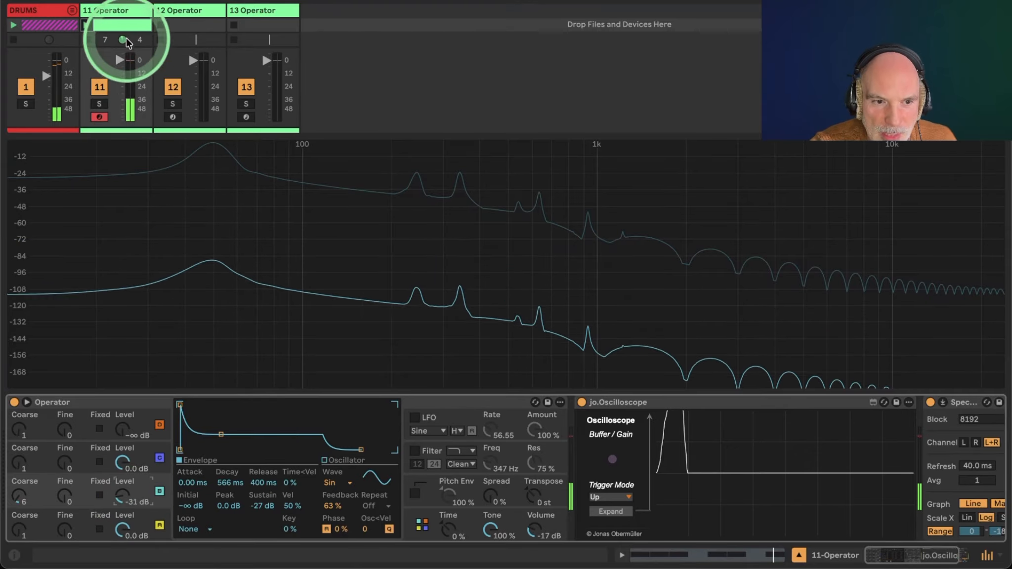
double_click(116, 24)
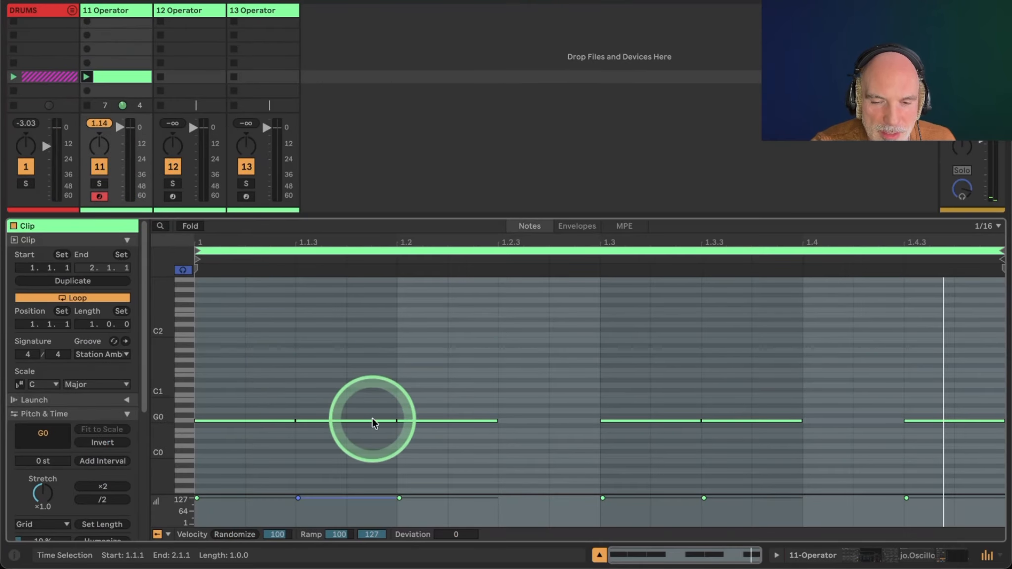
left_click(579, 227)
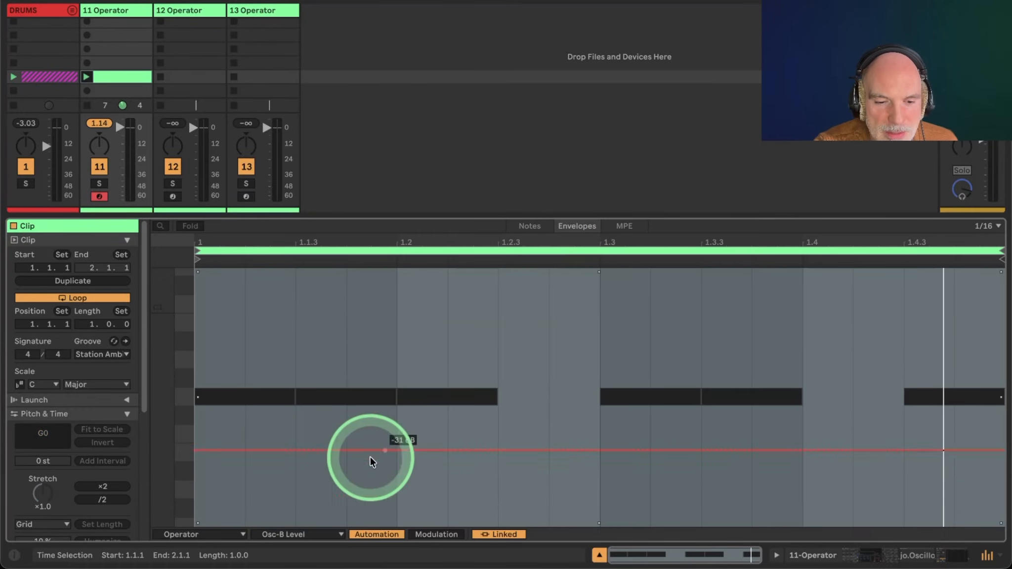
left_click(238, 400)
key("b")
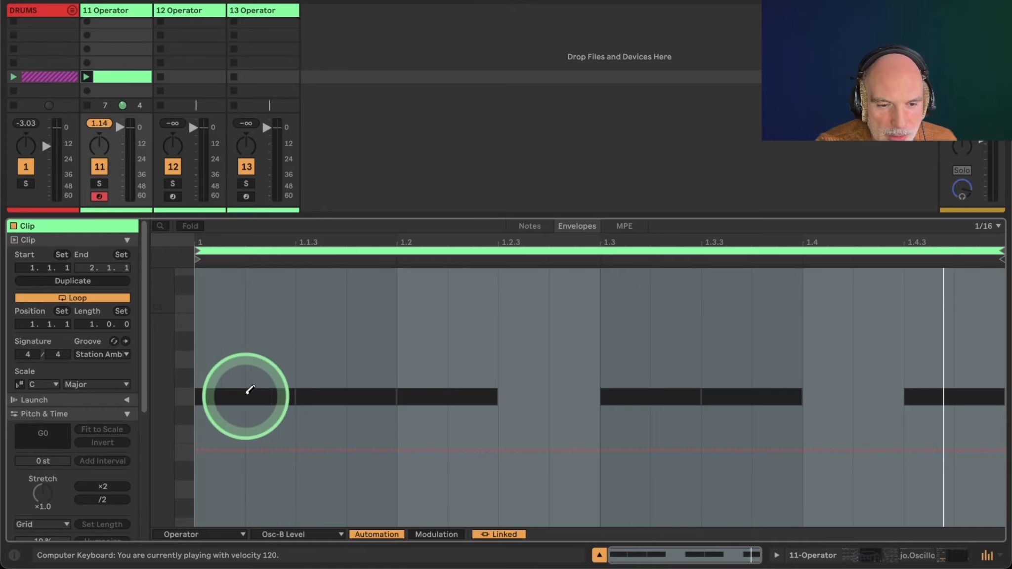
mouse_move(622, 368)
left_mouse_down()
mouse_move(652, 370)
mouse_move(651, 339)
mouse_move(626, 339)
left_mouse_up()
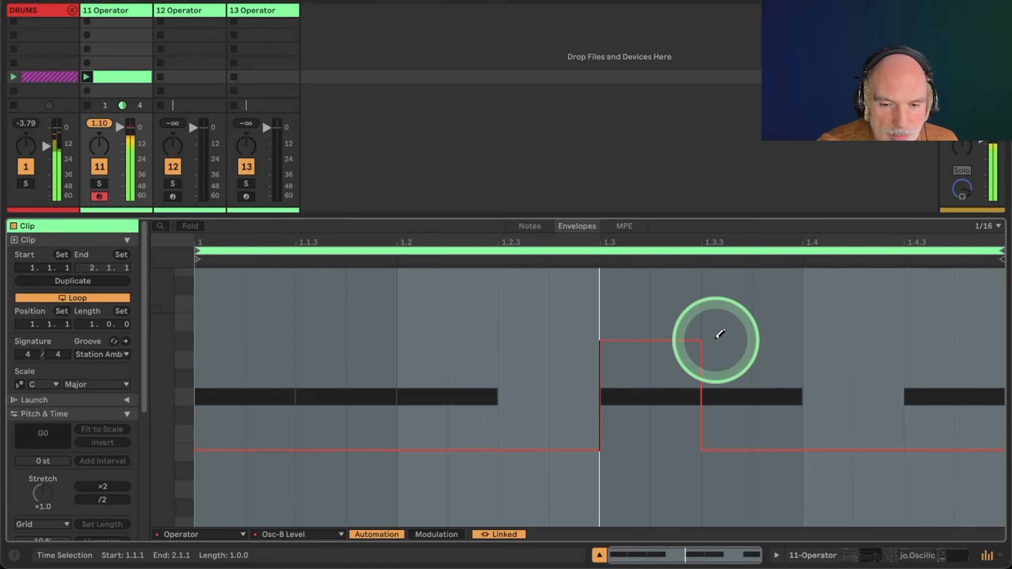
Return to the Operator device and set oscillator B's coarse tuning to 2.
left_click(877, 560)
left_click(372, 466)
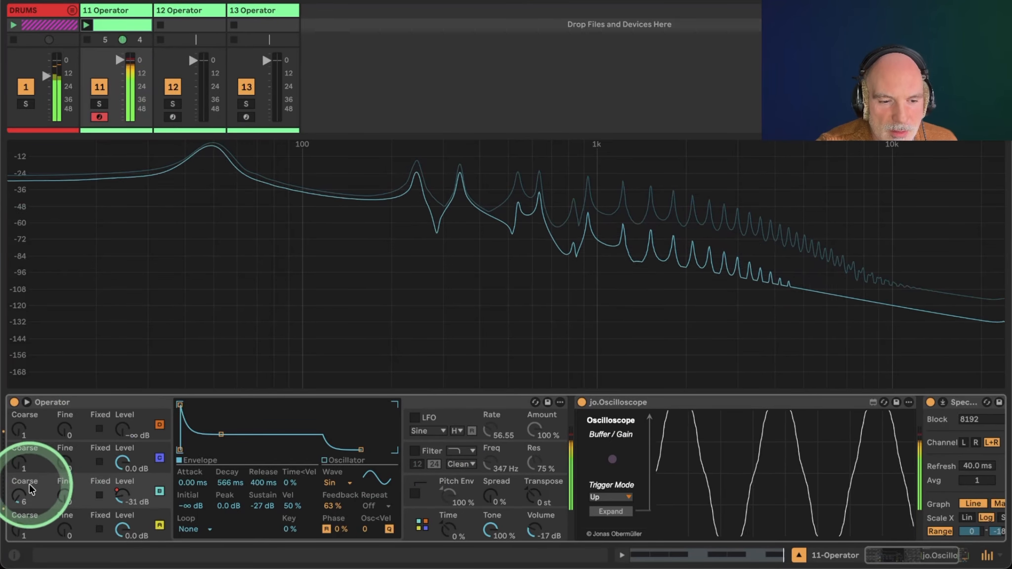
mouse_move(30, 490)
left_mouse_down()
mouse_move(21, 502)
mouse_move(33, 502)
left_mouse_up()
Adjust oscillator B's fine tuning to 28.
key("v")
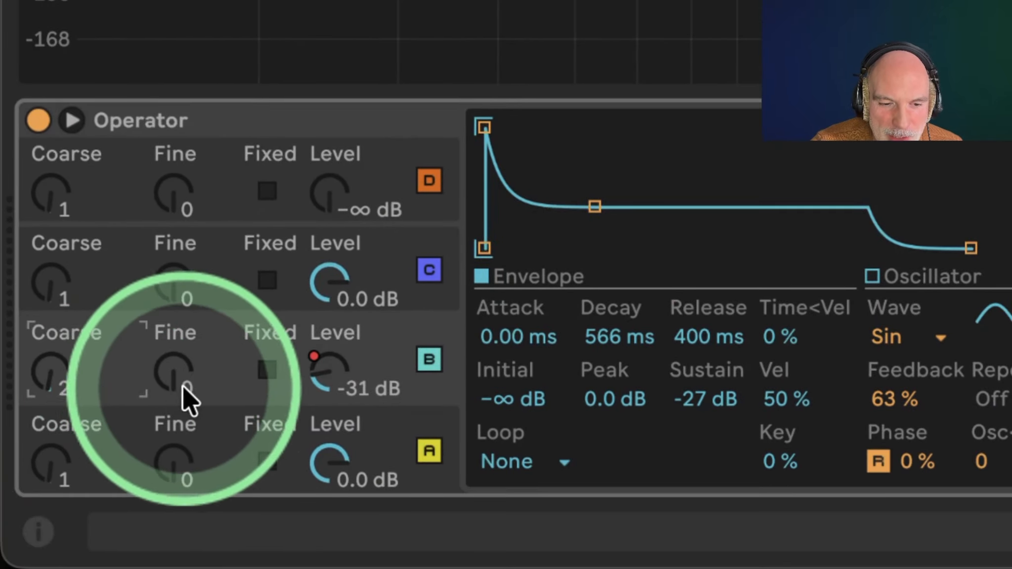
mouse_move(165, 366)
left_mouse_down()
mouse_move(171, 460)
mouse_move(170, 361)
mouse_move(173, 369)
left_mouse_up()
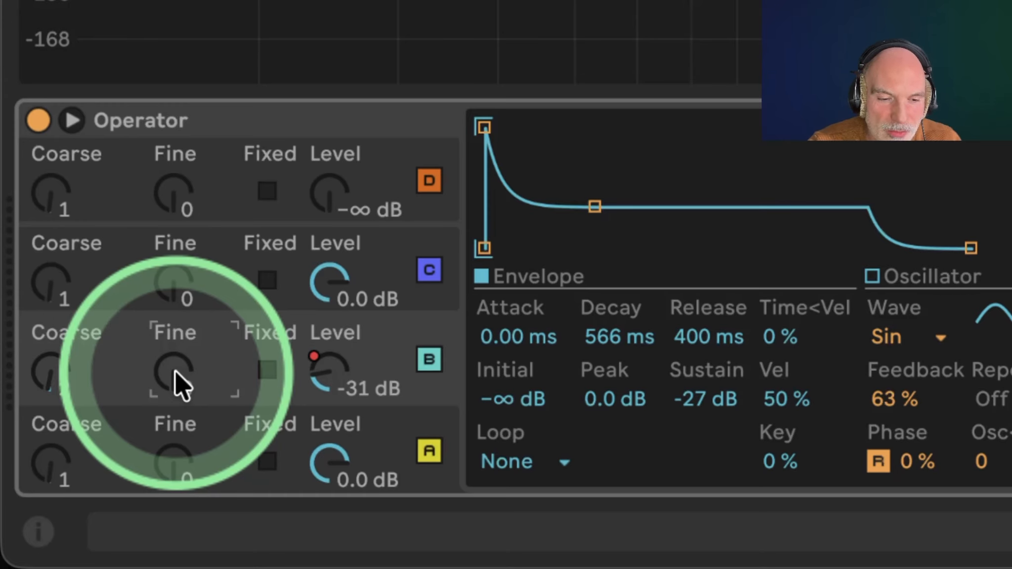
left_click_drag(175, 371, 177, 384)
left_click_drag(177, 384, 180, 374)
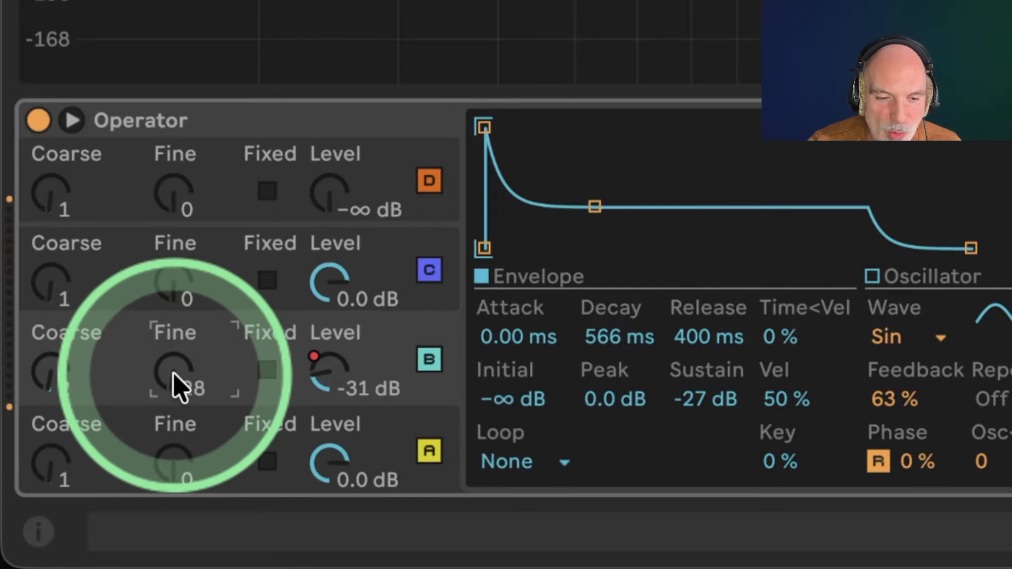
mouse_move(171, 374)
left_mouse_down()
mouse_move(171, 388)
mouse_move(171, 376)
left_mouse_up()
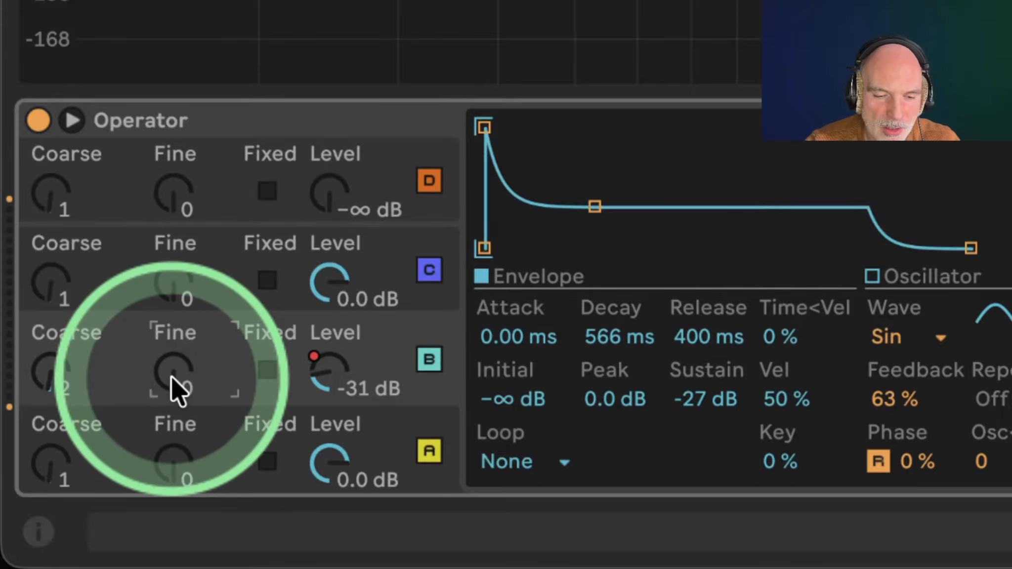
key("super+z")
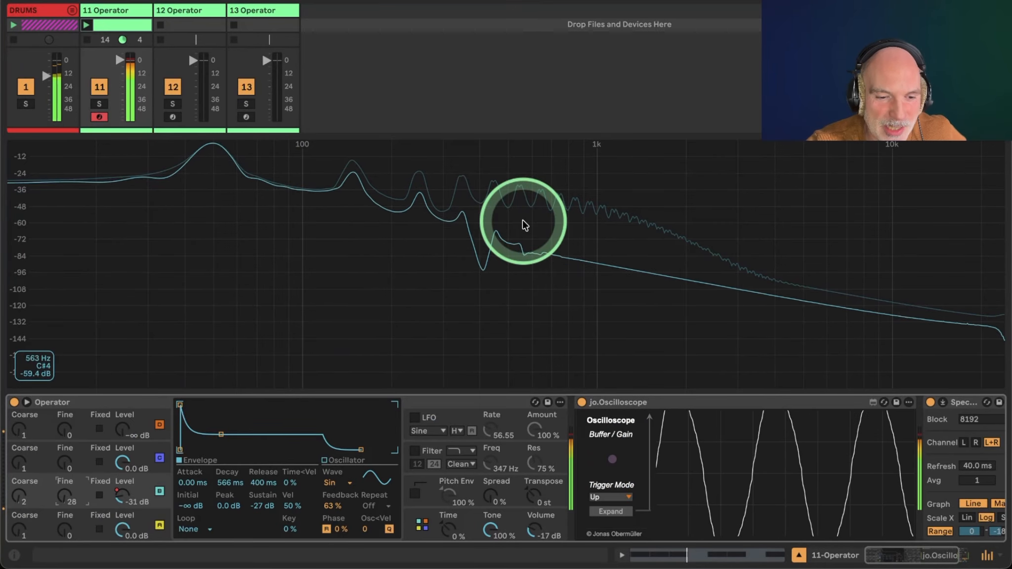
Stop playback of the Operator clip.
key("space")
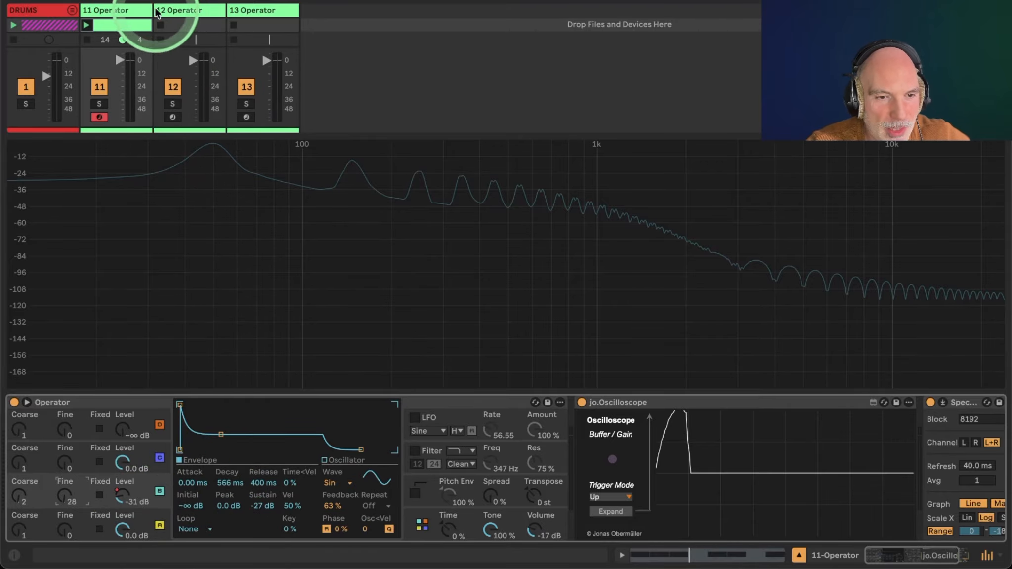
left_click(117, 21)
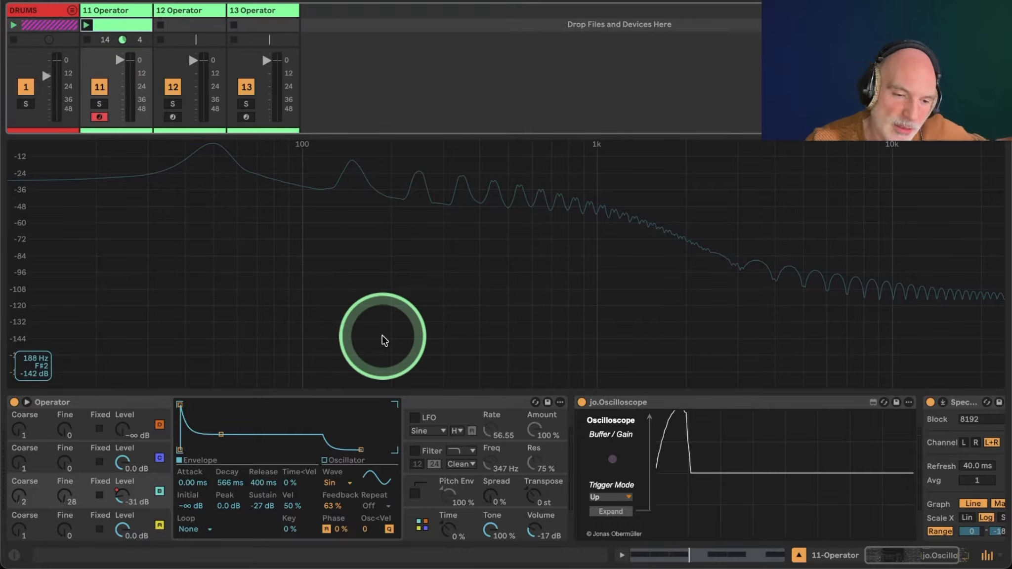